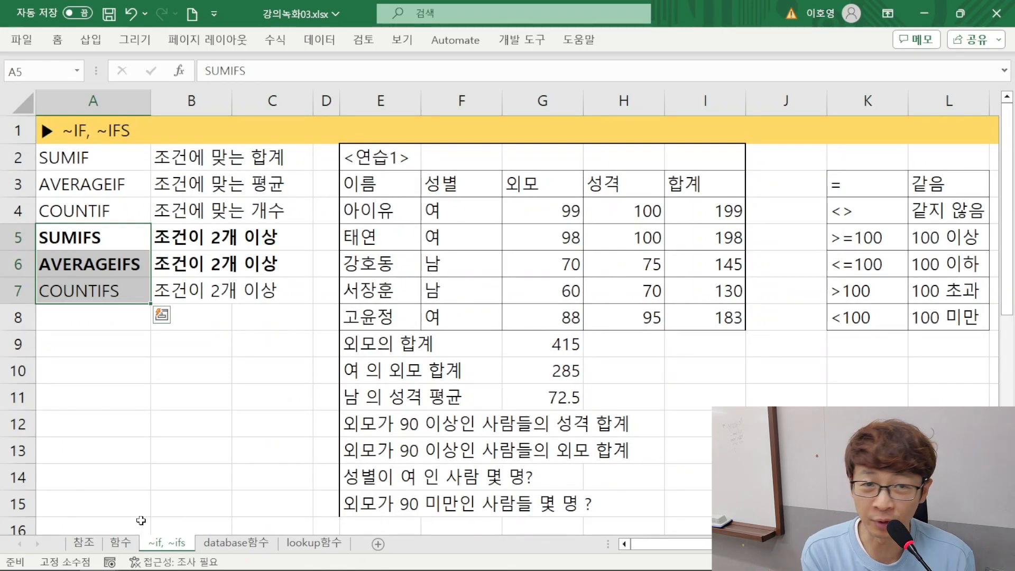
Open the lookup함수 sheet and select cell A2 below its title
click(241, 543)
click(296, 545)
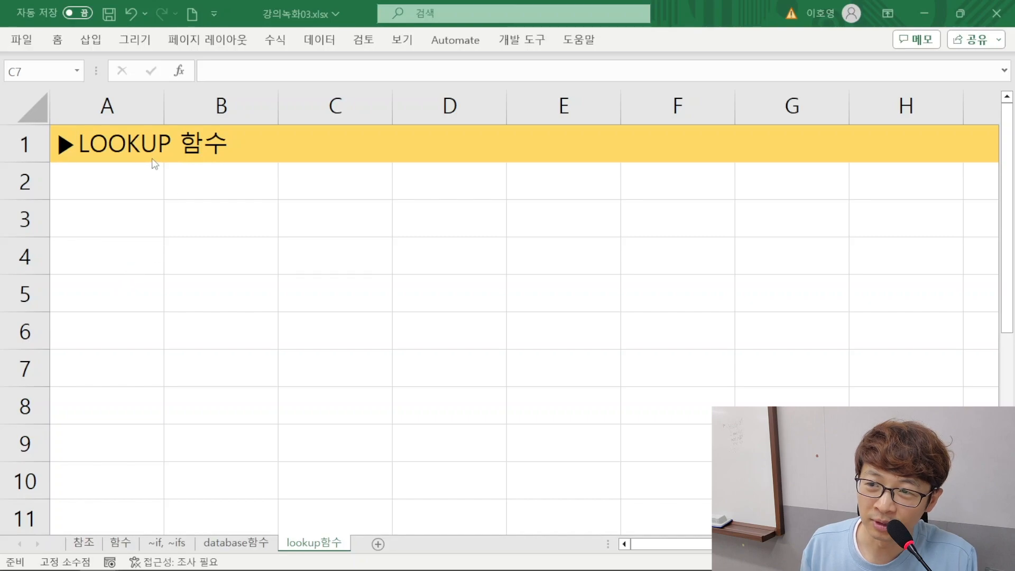
click(118, 178)
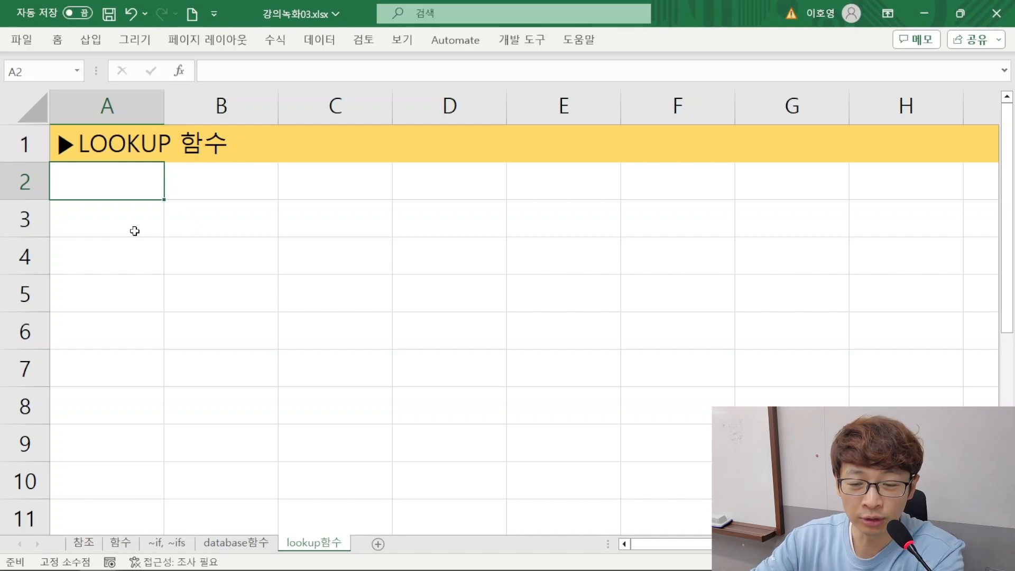
Enter the example notes 식빵 가격 in cell A2 and 빵집 in cell A3
text(tl)
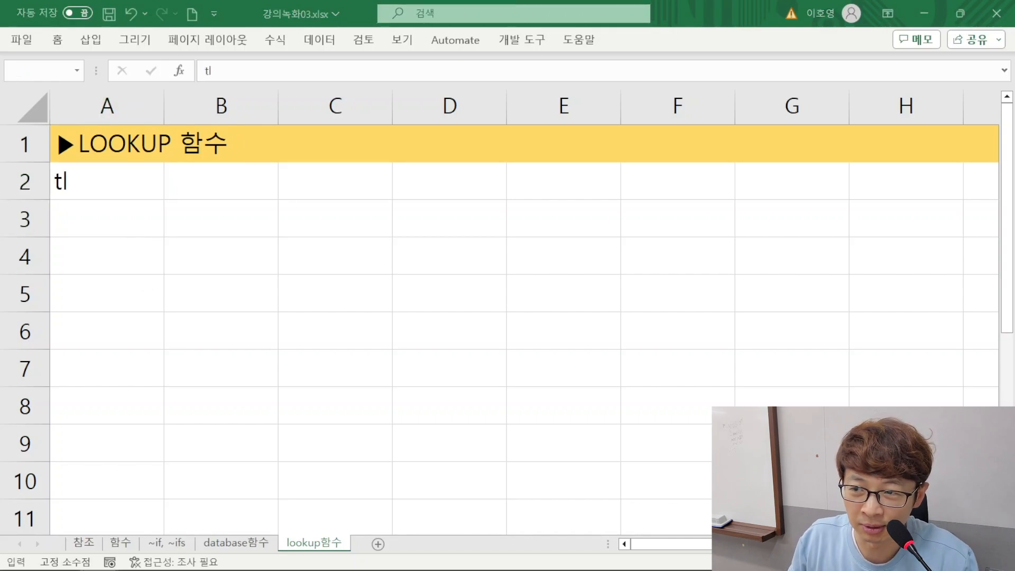
key(ctrl+Return)
key(F2)
text(r)
key(BackSpace)
key(BackSpace)
key(BackSpace)
text(식빵 가격)
key(Return)
text(제과)
key(BackSpace)
key(BackSpace)
key(BackSpace)
key(BackSpace)
text(빵집)
key(Return)
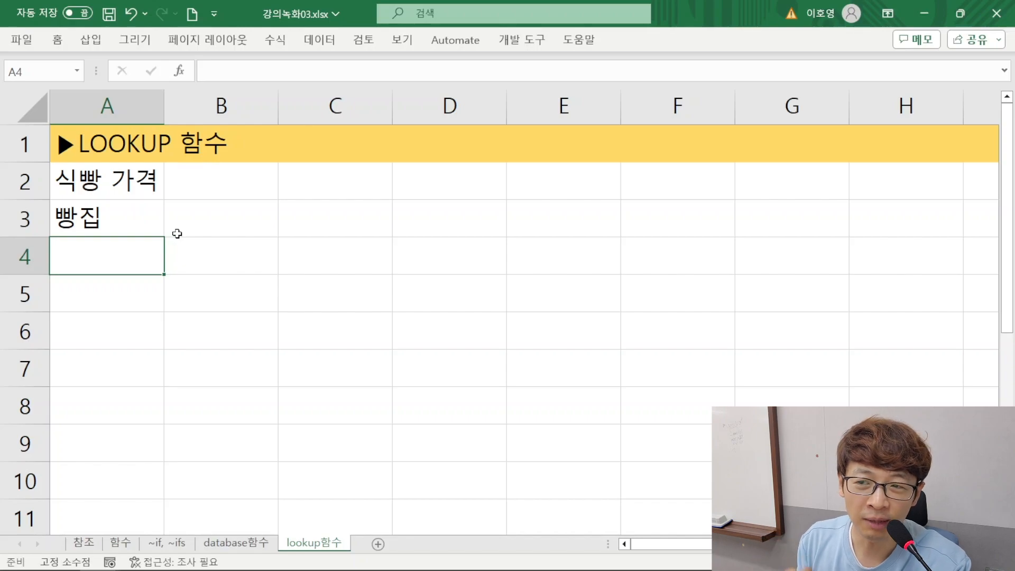
Clear the example notes from cells A2:A3
key(Up)
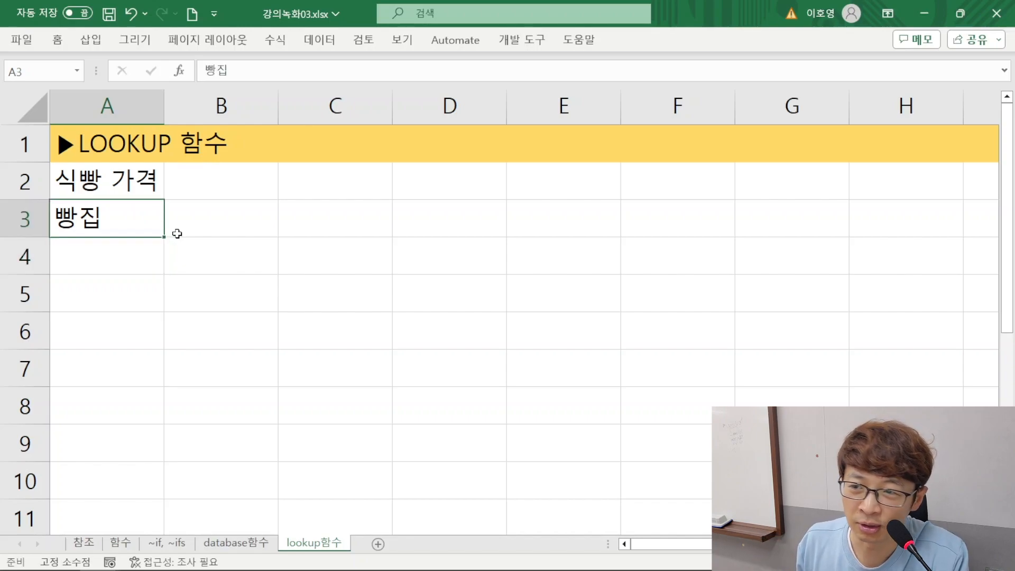
key(shift+Up)
key(Delete)
key(Up)
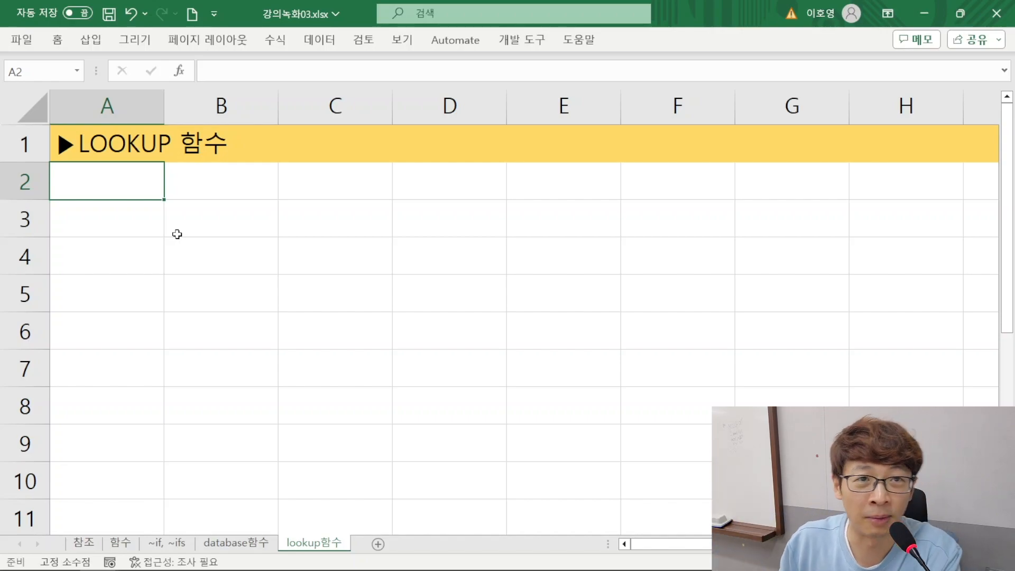
Enter the description 주어진 값과 유사한 또는 일치하는 값을 다른 표에서 찾아오는 함수 in cell A2
text(주어진 값과)
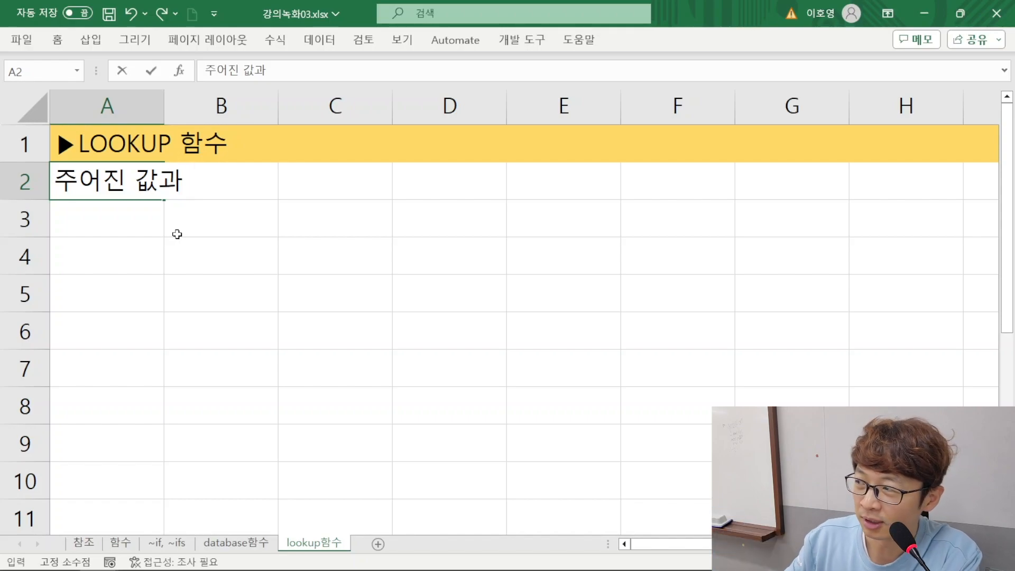
text(ㅇ유사한 또는)
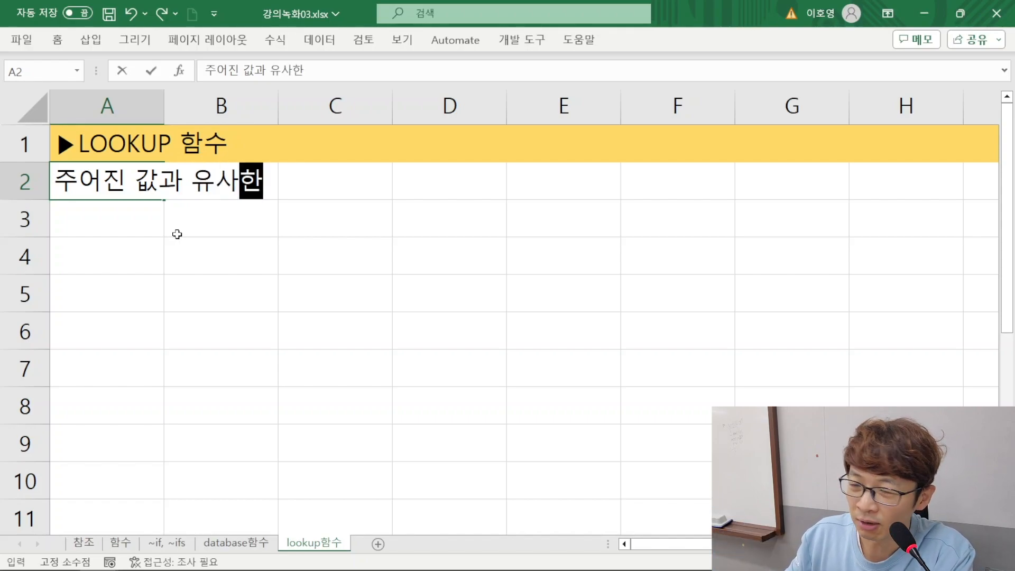
text(일치하는 값을 )
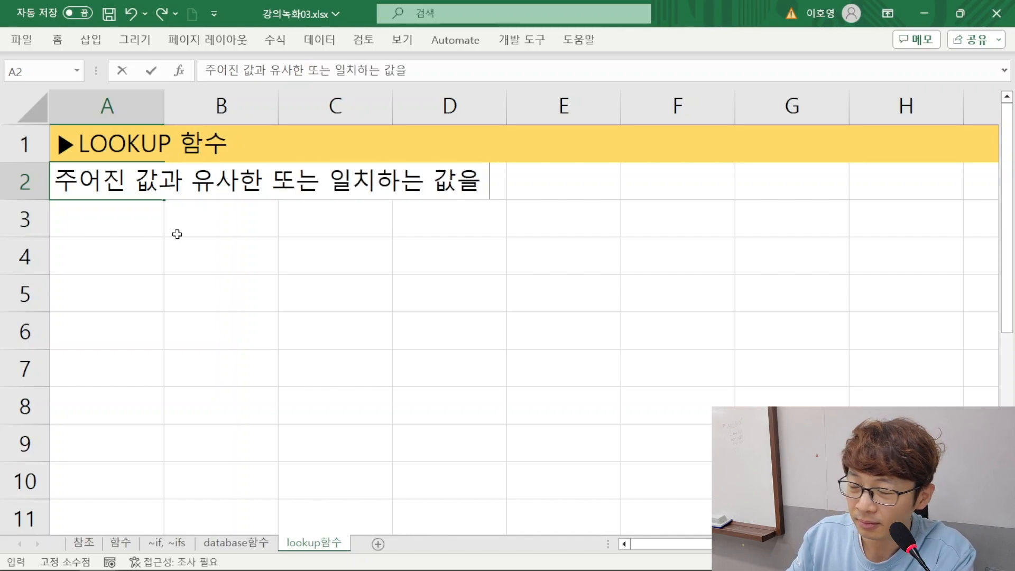
text(다른 표ㅅ)
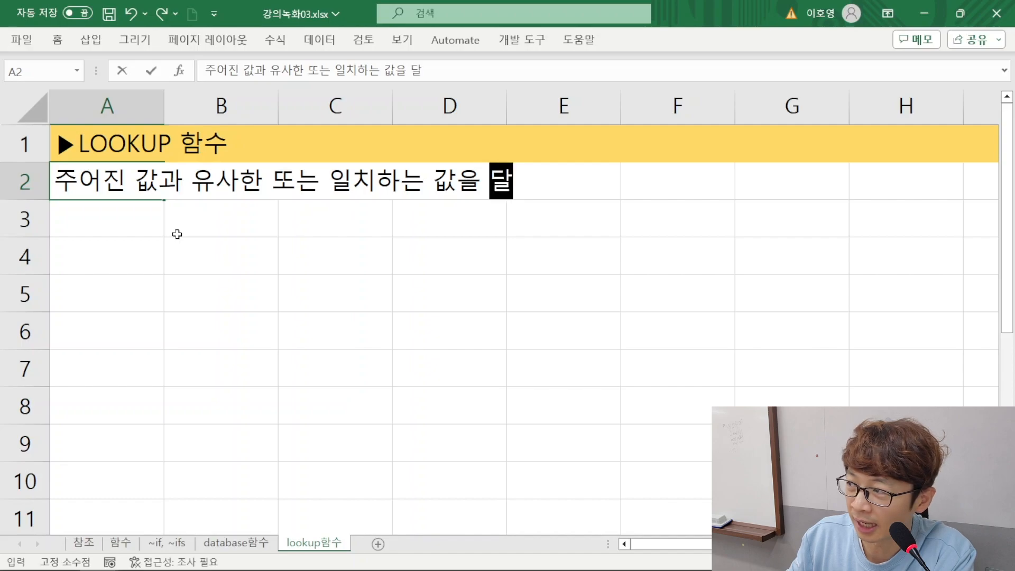
key(BackSpace)
key(BackSpace)
text(푯ㅇ)
key(BackSpace)
key(BackSpace)
key(BackSpace)
text(표에서)
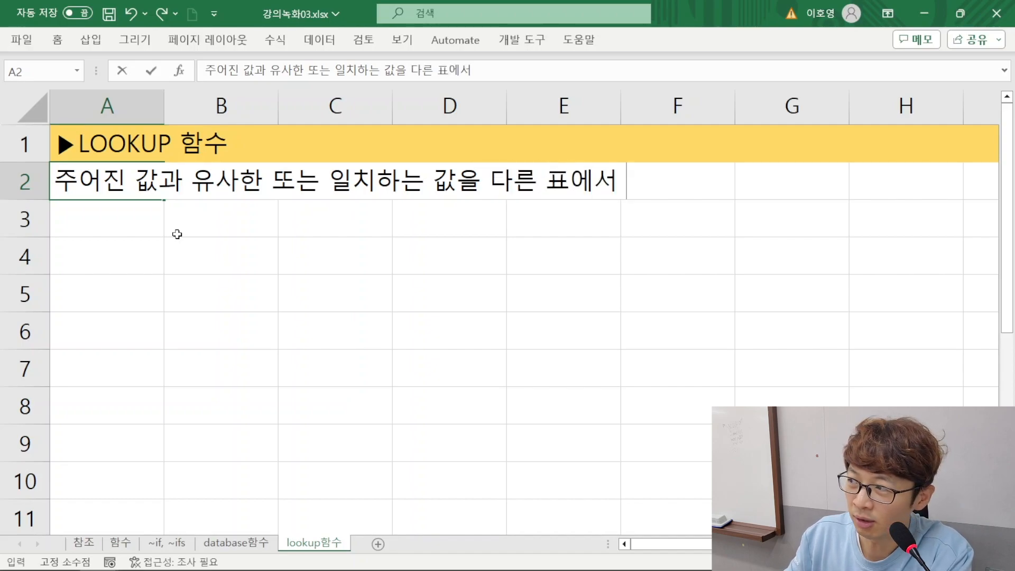
text( 찾아오느ㄴ 함수)
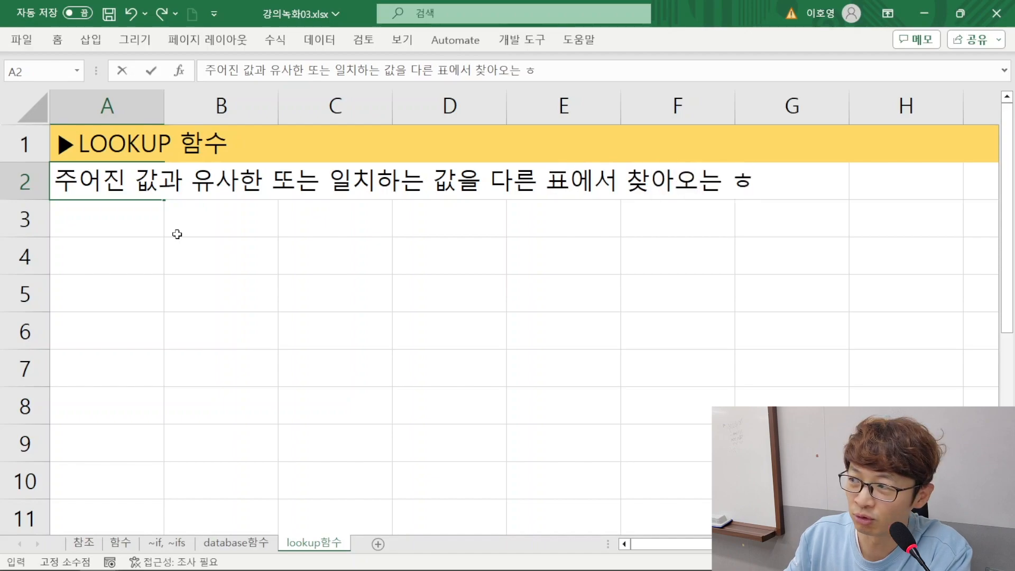
key(Return)
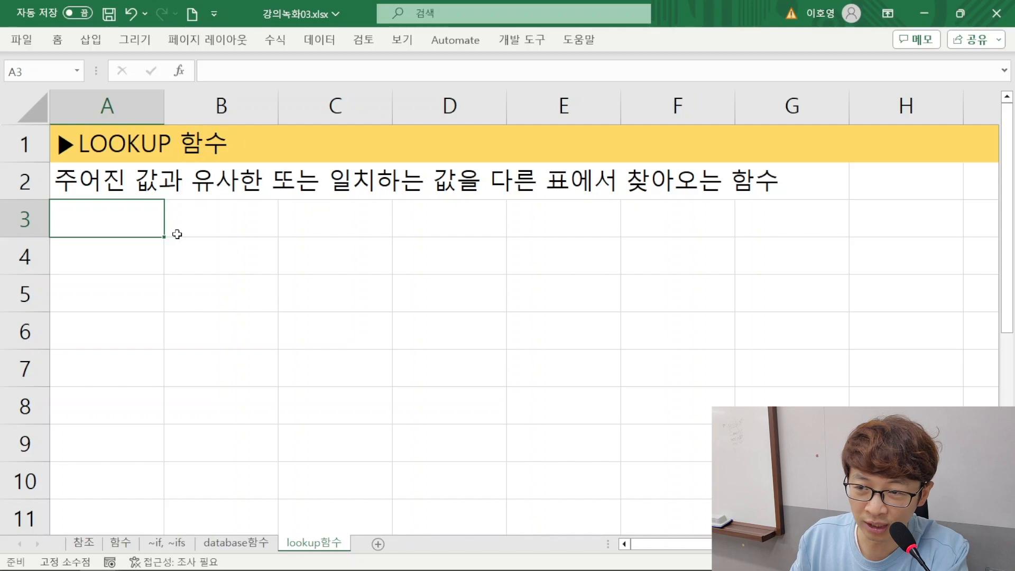
List the function names VLOOKUP in cell A3 and HLOOKUP in cell A4
text(vlo)
key(BackSpace)
key(BackSpace)
key(BackSpace)
text(VLOOKUP)
key(Return)
text(HLOOKUP)
key(Return)
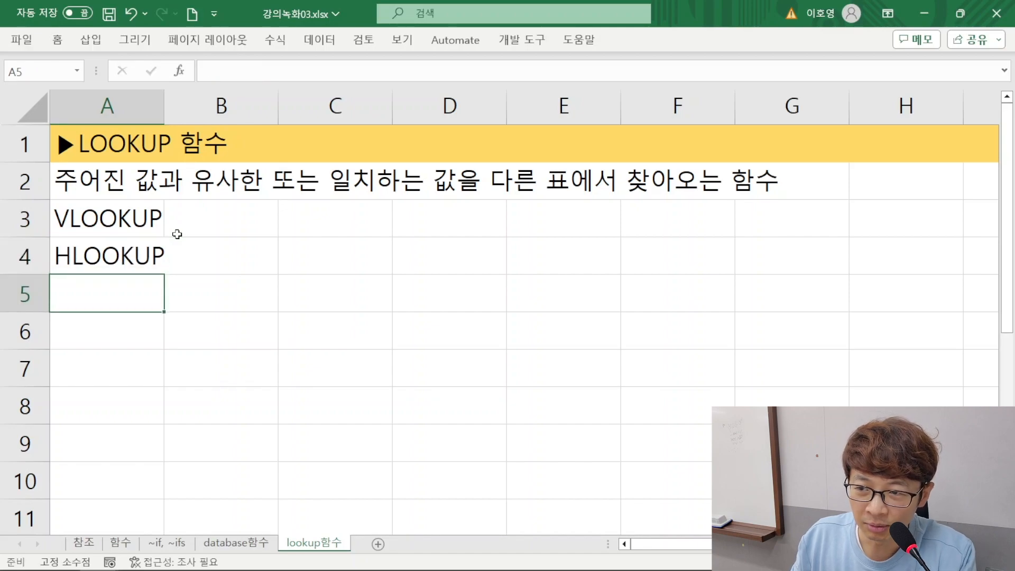
Describe the two functions with 세로표에 사용 in cell B3 and 가로표에 사용 in cell B4
click(177, 234)
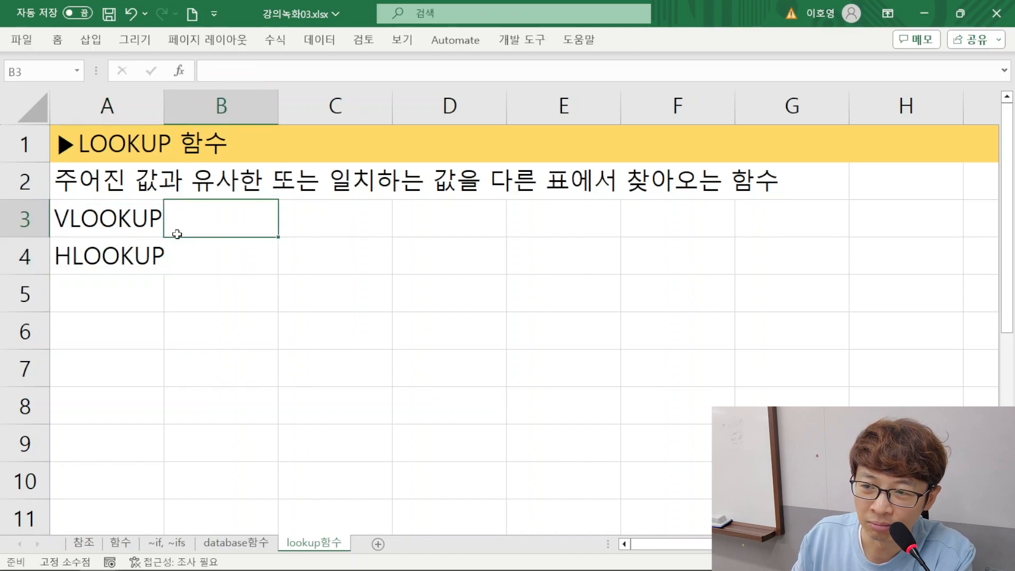
text(TPFH)
key(BackSpace)
text(세로표에 사용)
key(Return)
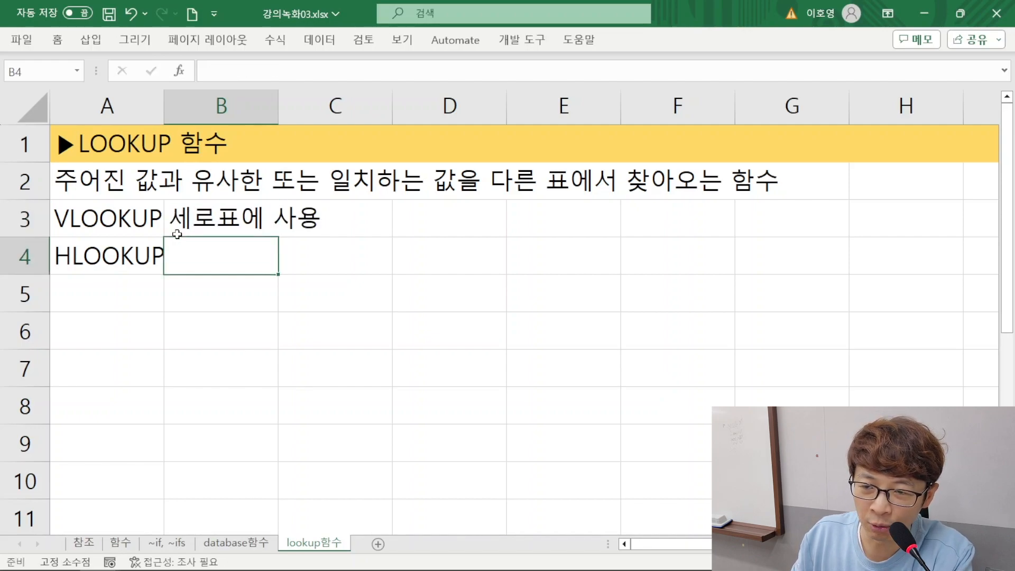
text(가로표에 사용)
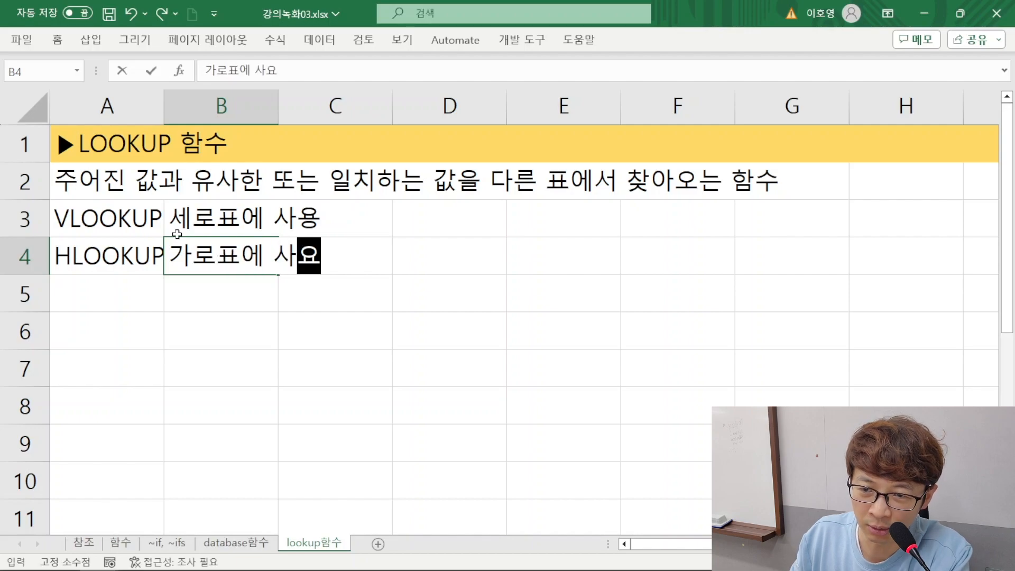
key(Return)
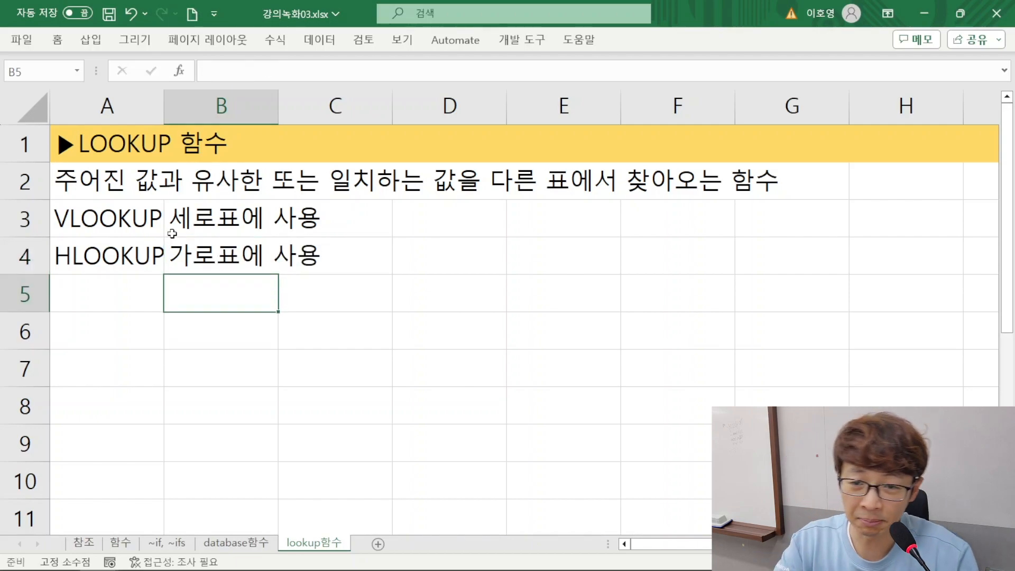
Examine the header row and the 능력여부 column of the table on the database함수 sheet as a vertical table example
drag(433, 218, 708, 367)
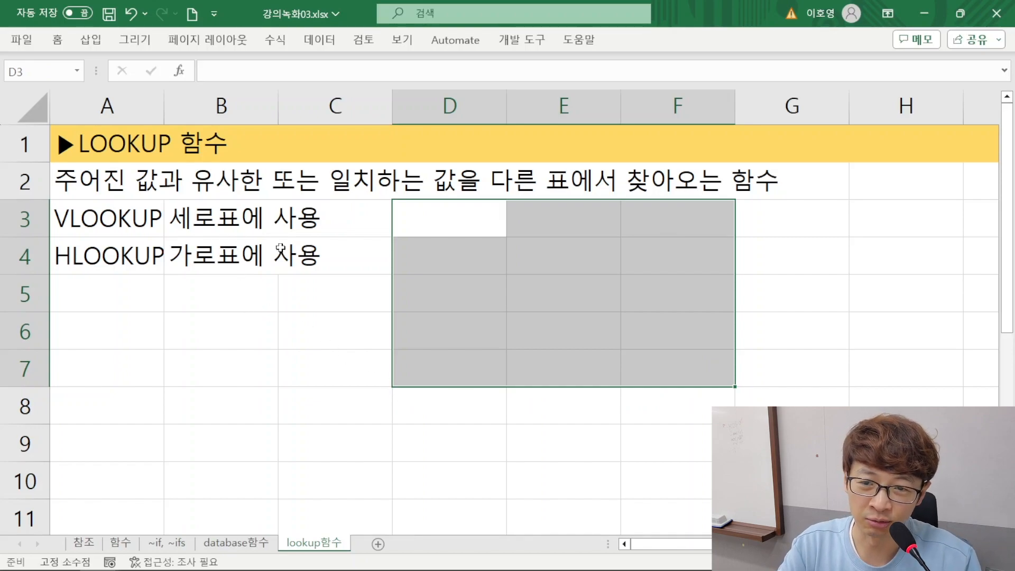
click(233, 544)
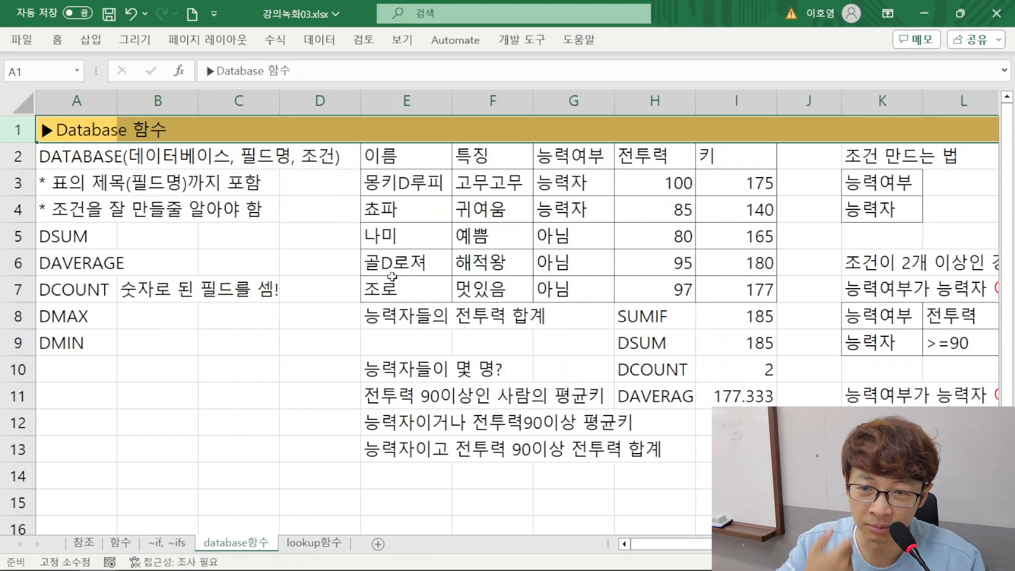
drag(402, 155, 725, 156)
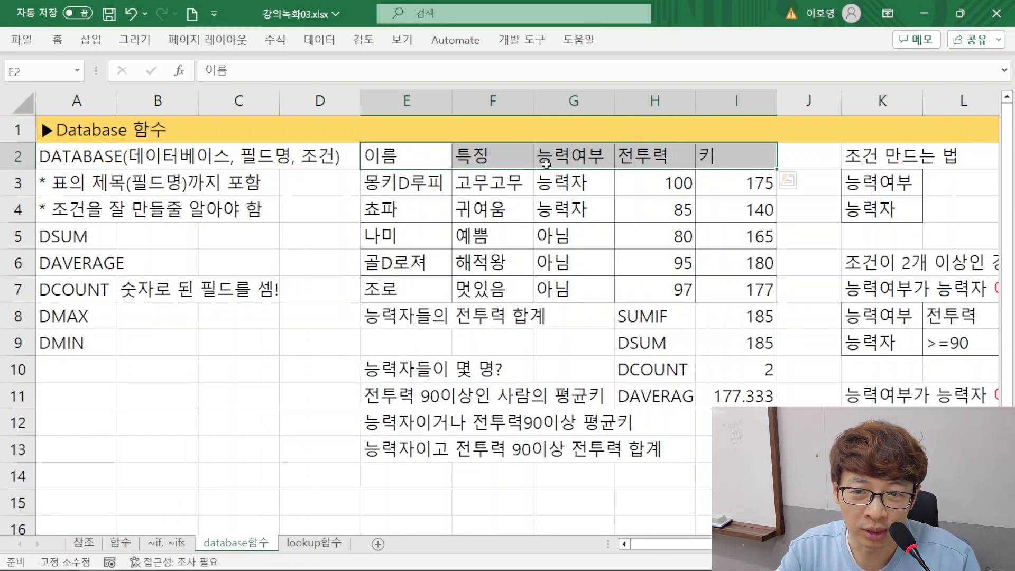
drag(579, 192, 546, 367)
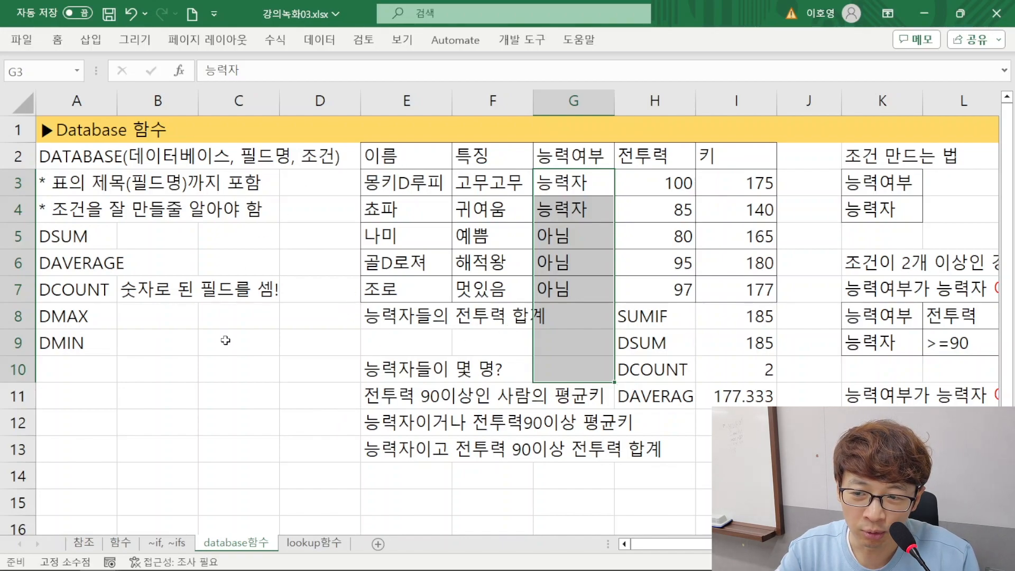
Sketch a horizontal table example below the data with 이름 in E17, 성별 in E18, and A, B, C in F17:H17
scroll(315, 382, down, 3)
drag(392, 317, 383, 476)
click(417, 316)
text(이름)
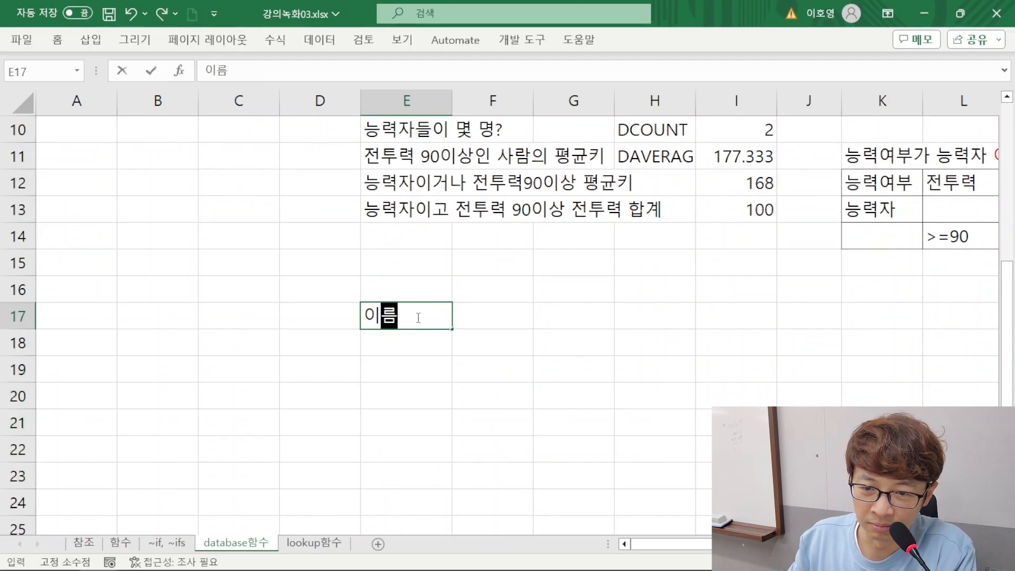
key(Return)
text(성별)
key(Up)
key(Tab)
text(A)
key(Tab)
text(B)
key(Tab)
text(C)
key(Left)
Review the horizontal table example's heading column and rows, and clear the range E17:H21
drag(415, 317, 407, 452)
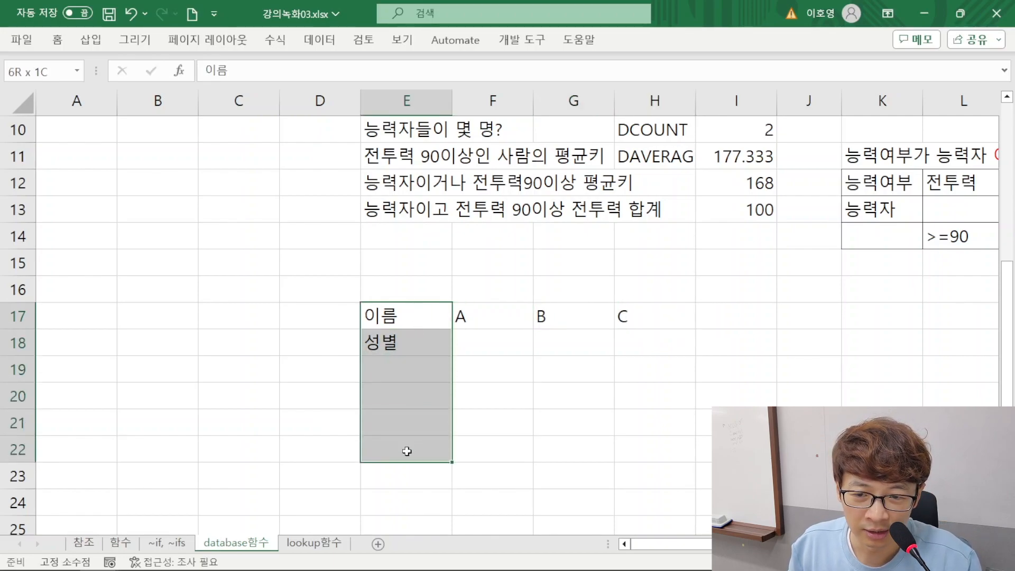
drag(435, 365, 728, 363)
drag(411, 315, 643, 425)
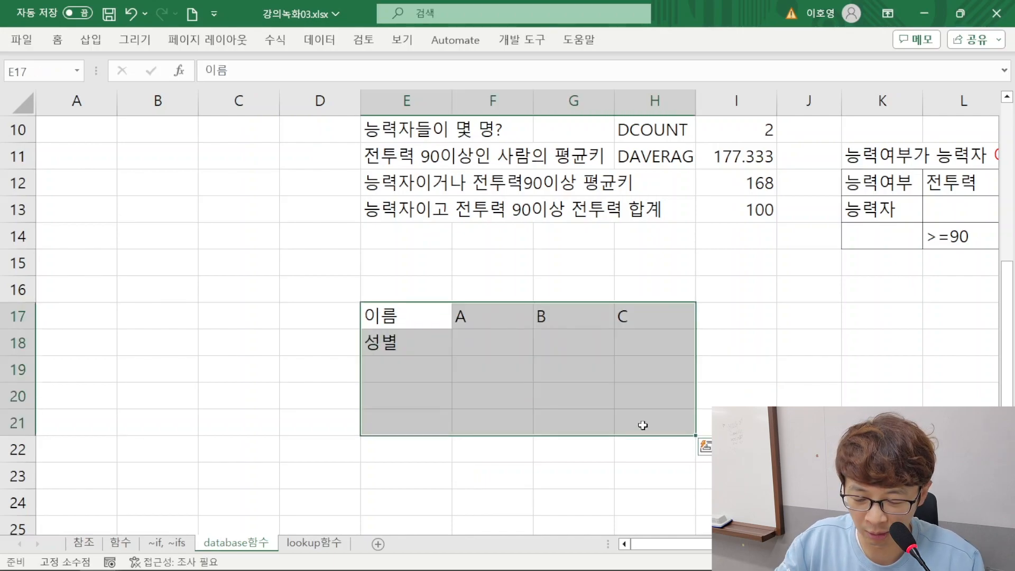
key(Delete)
scroll(642, 425, up, 3)
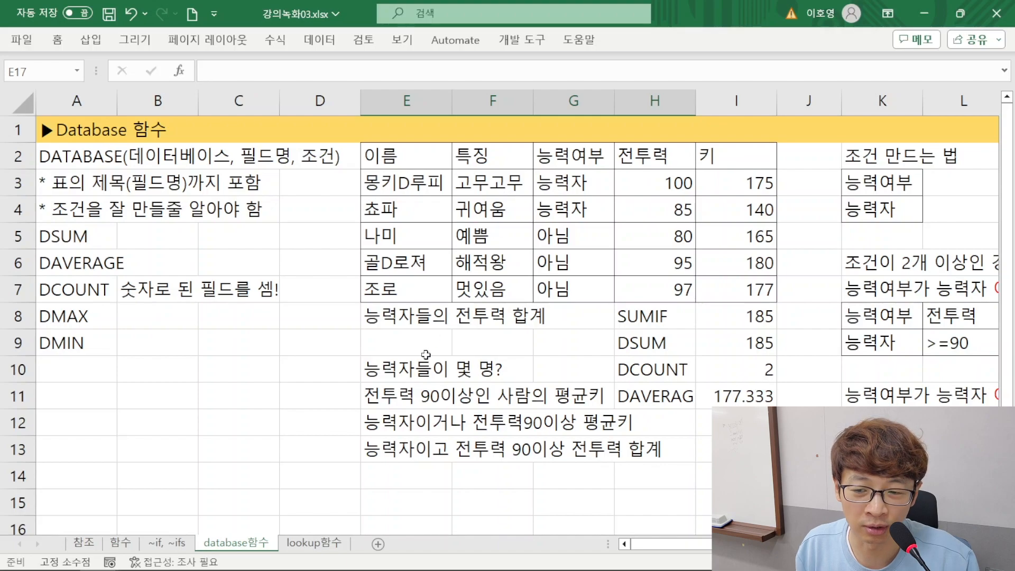
Return to the lookup함수 sheet and widen column A slightly so HLOOKUP fits in its cell
click(334, 545)
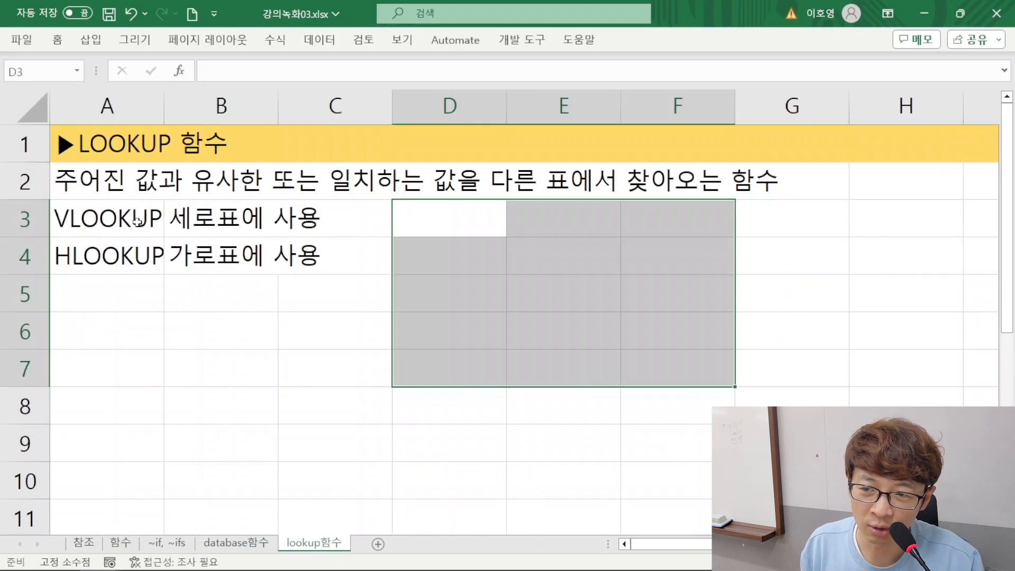
drag(164, 105, 175, 106)
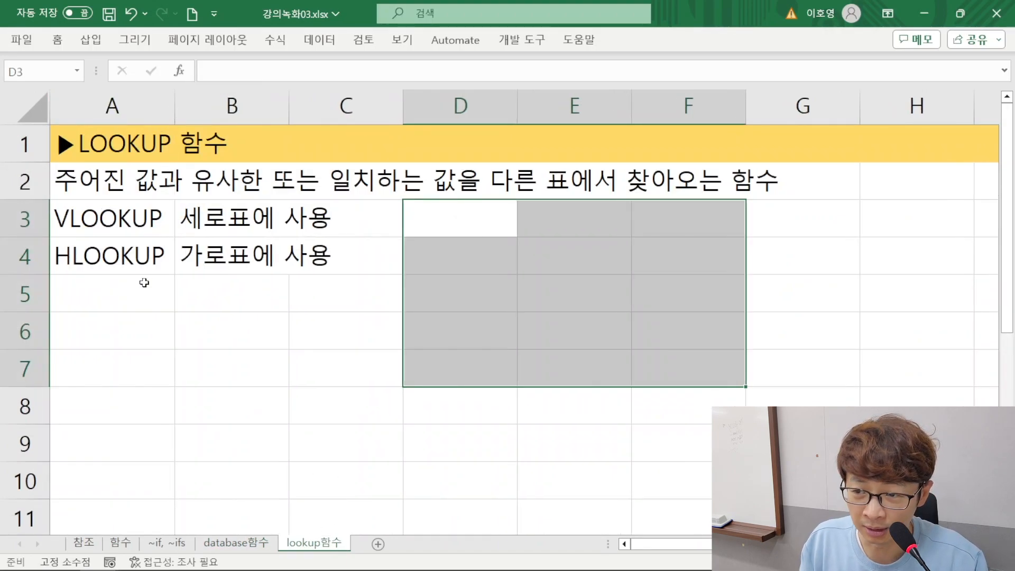
Begin a note in A5 with the text "LOOKUP함수 재료(" to introduce the function's arguments
click(117, 304)
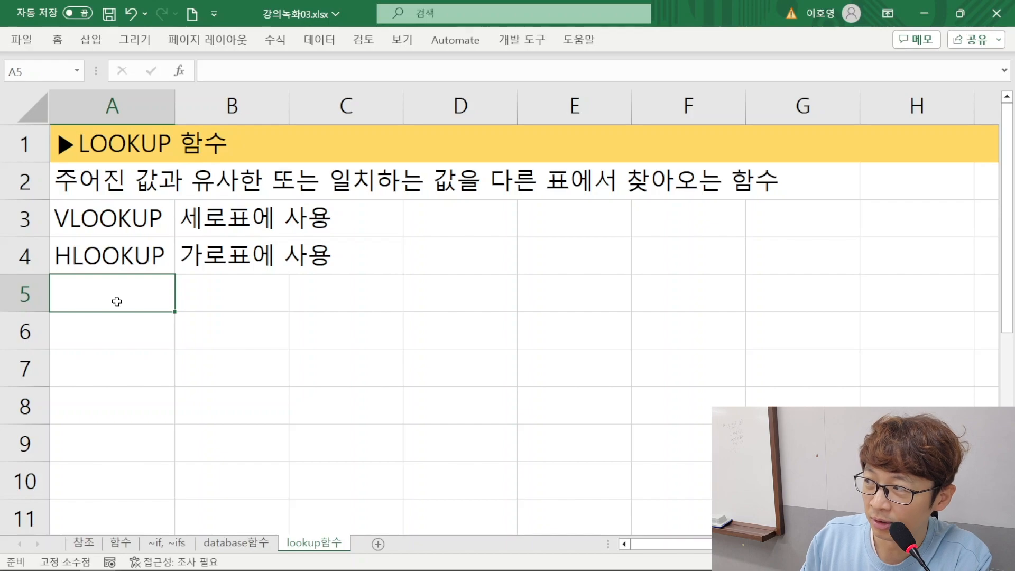
text(ㅣㅐ)
key(BackSpace)
key(BackSpace)
key(Hangul)
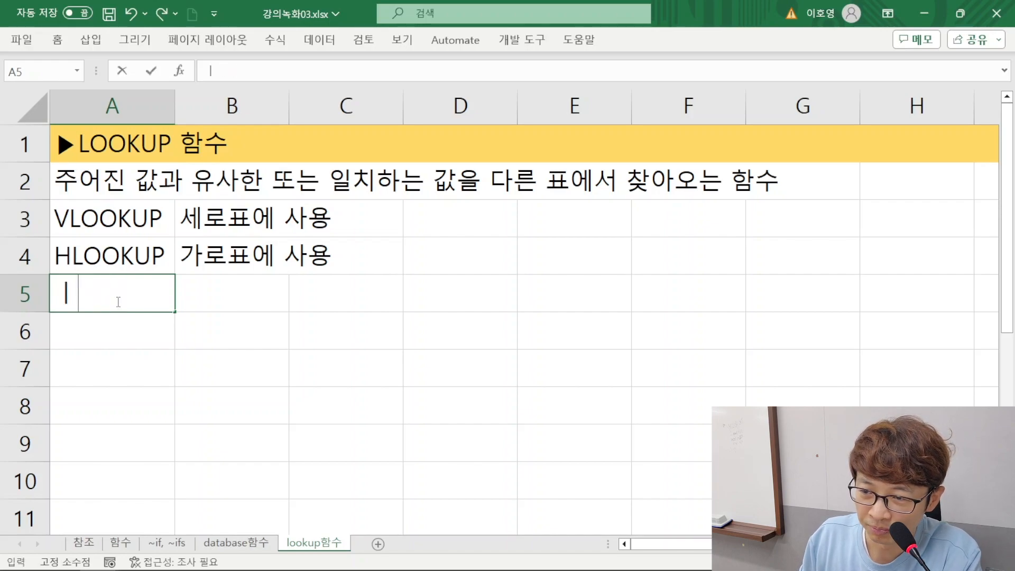
text(LOOKUP)
key(Hangul)
text(함수)
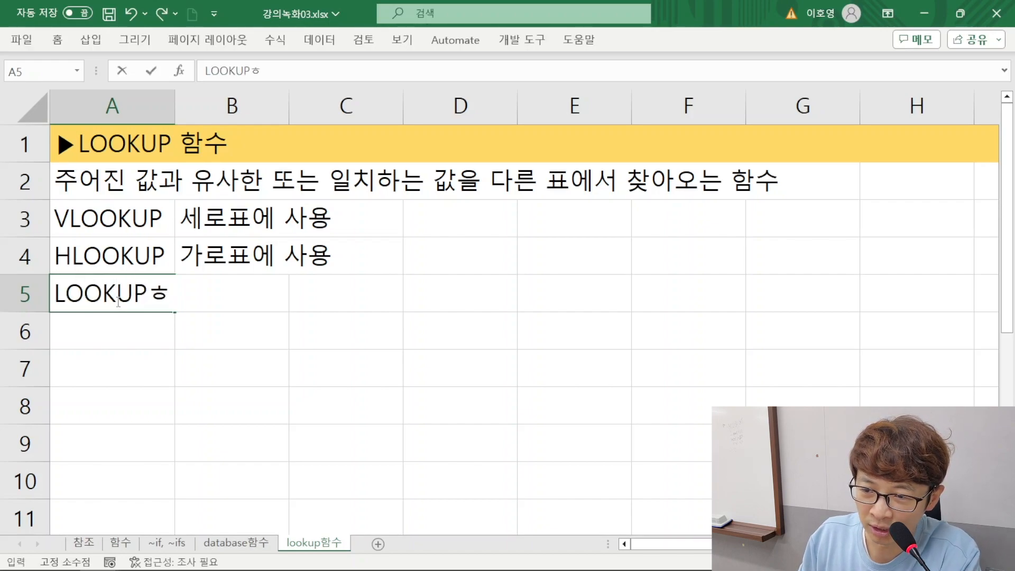
text( 재료()
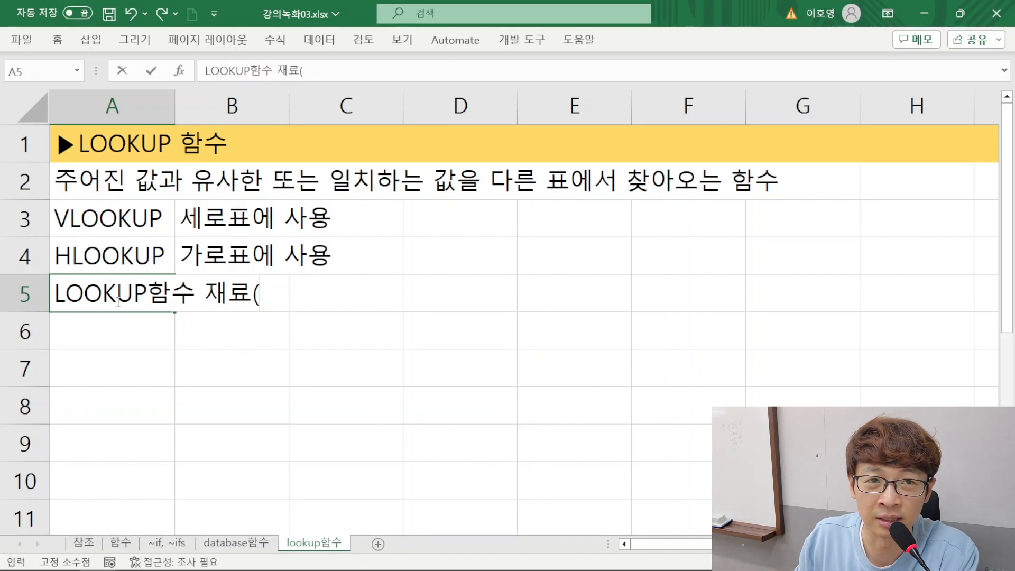
Add the first two arguments to the A5 note: "찾을값, 어디에서 찾을지(표)"
text(찾을값,)
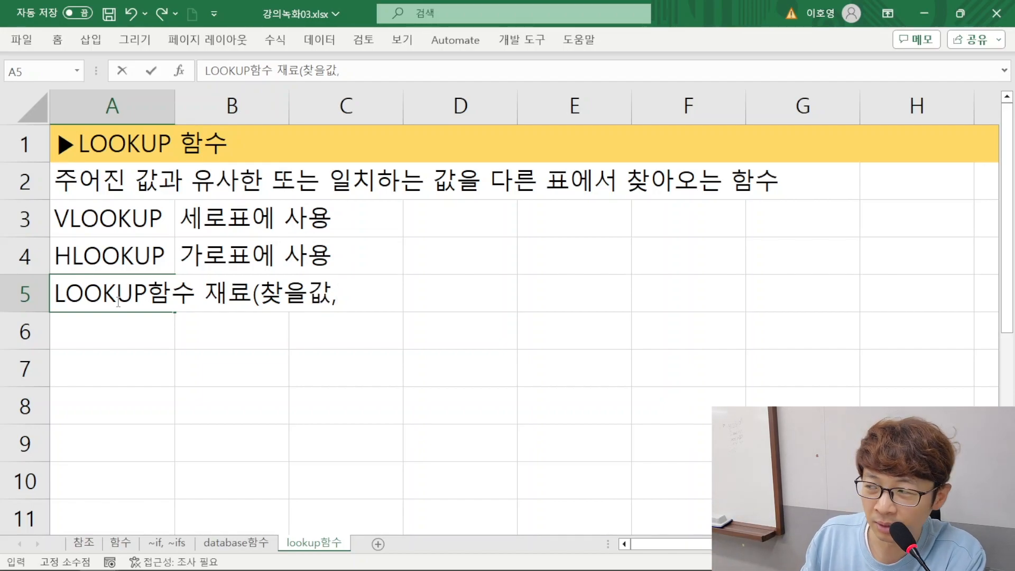
text(어디에서)
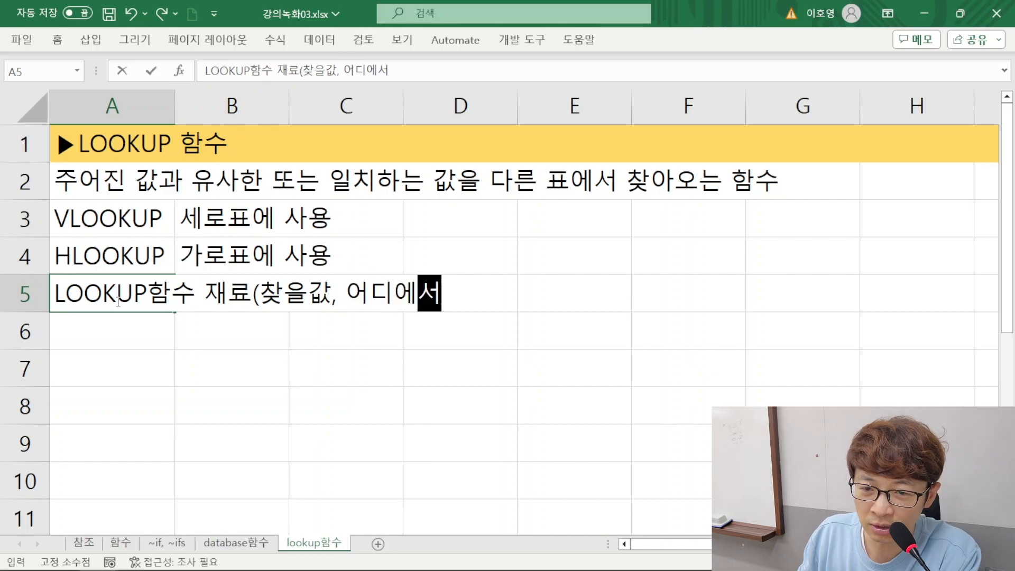
text( 찾을지)
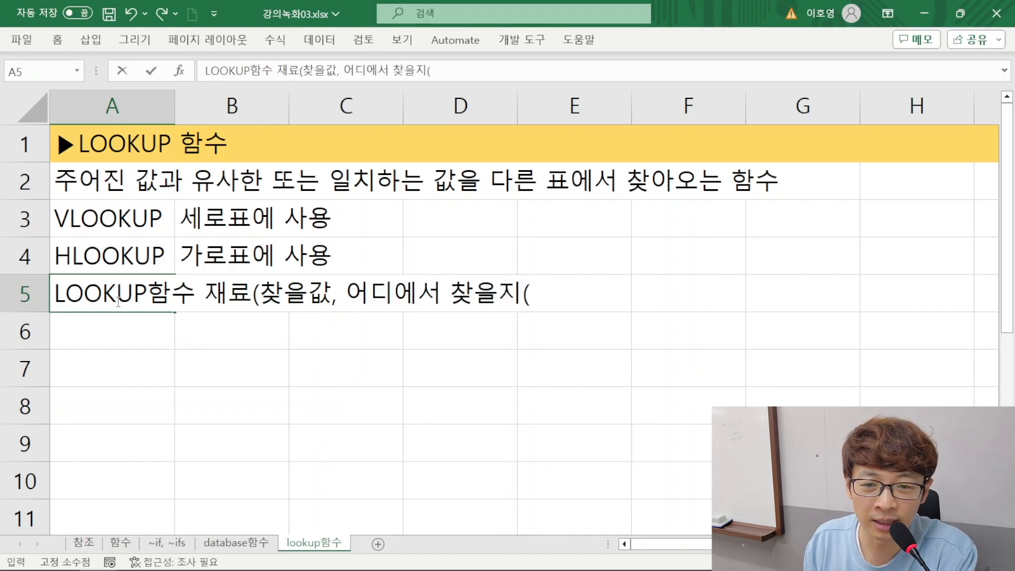
text(()
text(표()
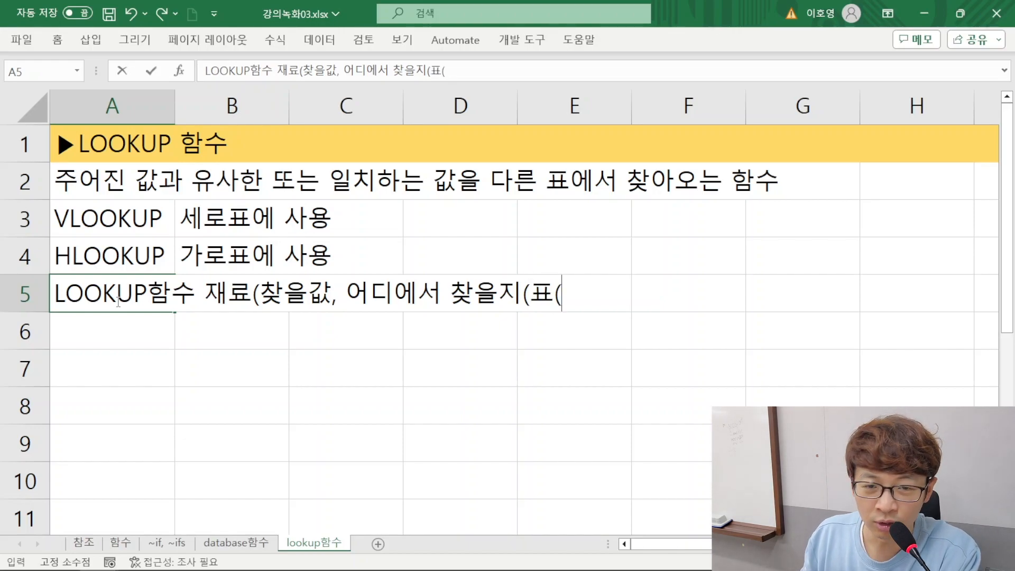
key(BackSpace)
text())
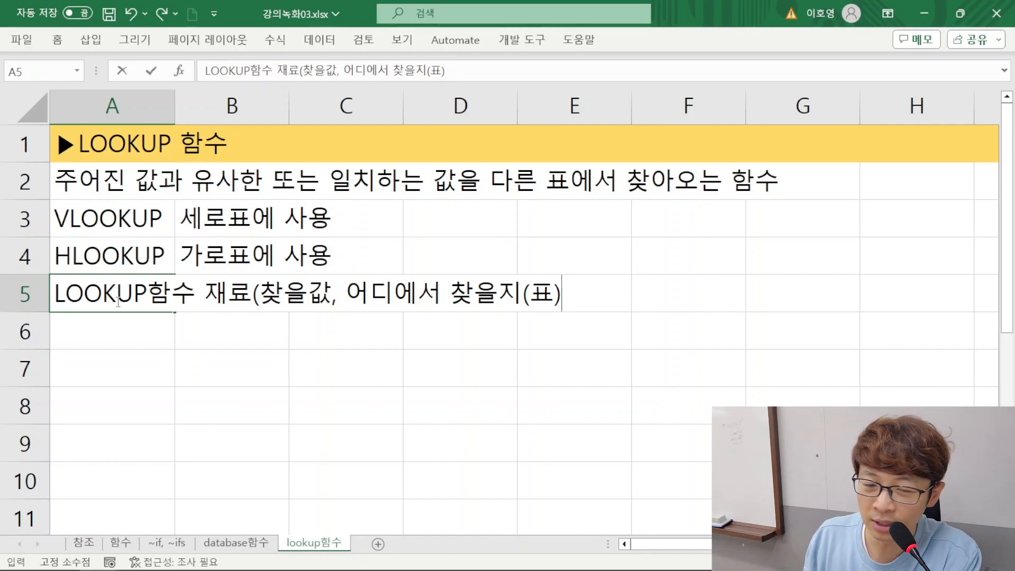
Complete the A5 note with the last two arguments, ", 찾은 후 가져올값, 일치여부)", and commit the entry
text(, 찾은 후)
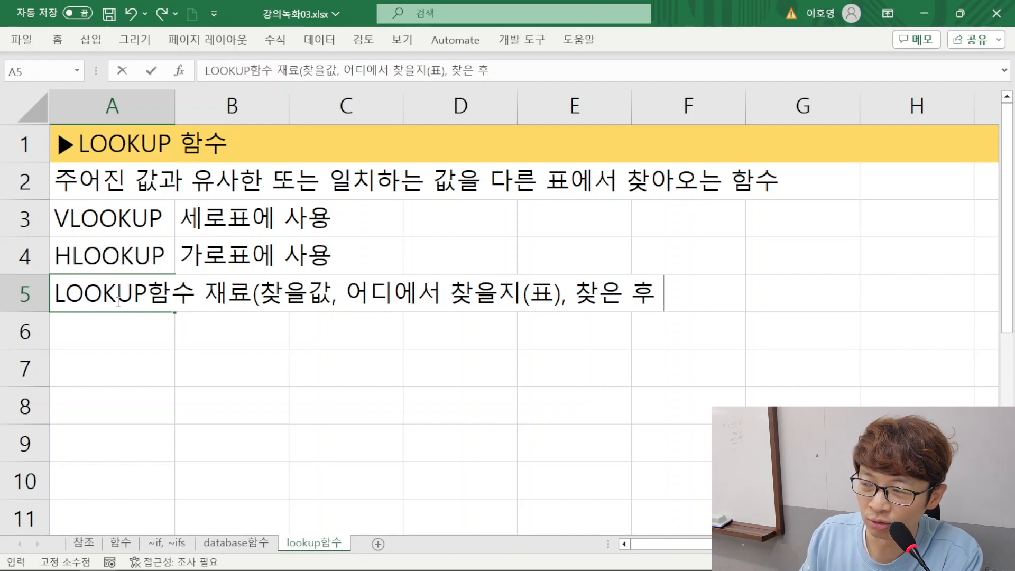
text(가져올값)
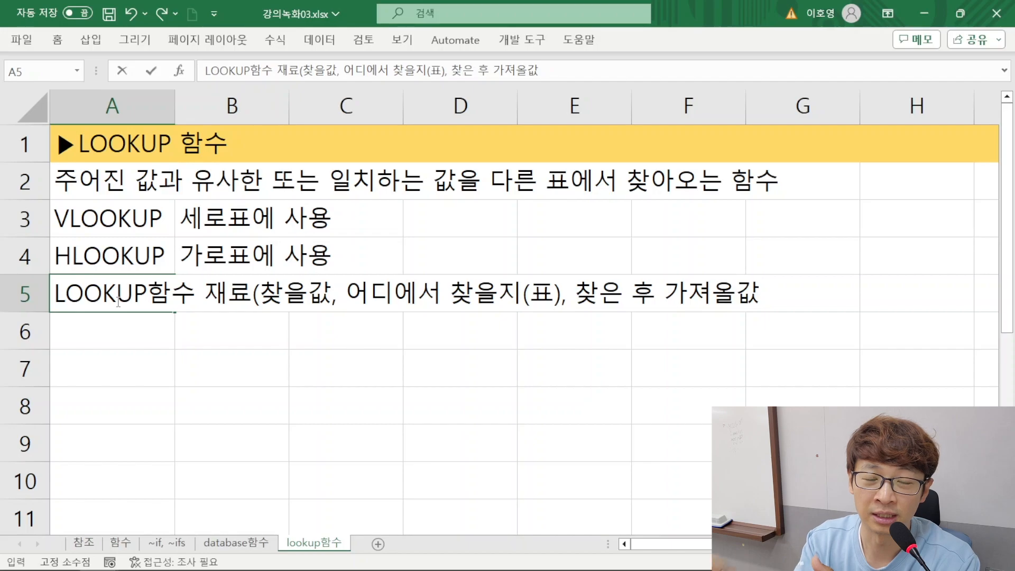
text(,)
text( 일)
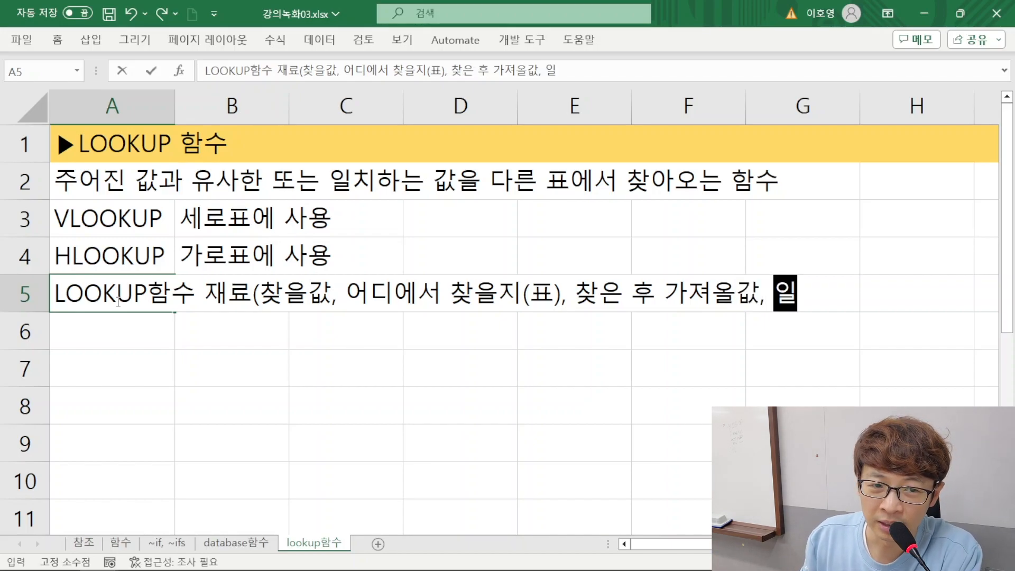
text(치여부))
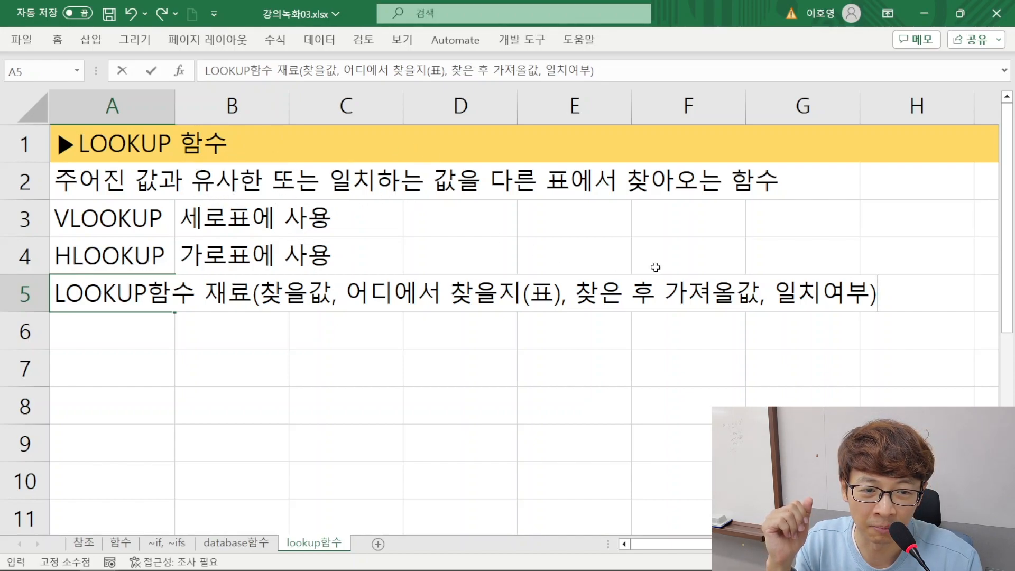
drag(769, 290, 259, 293)
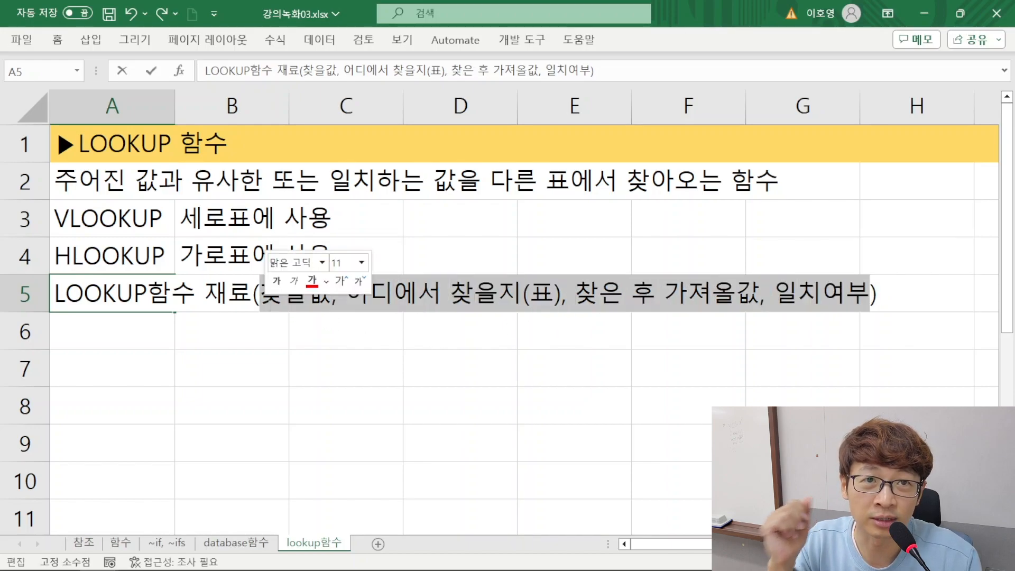
click(280, 332)
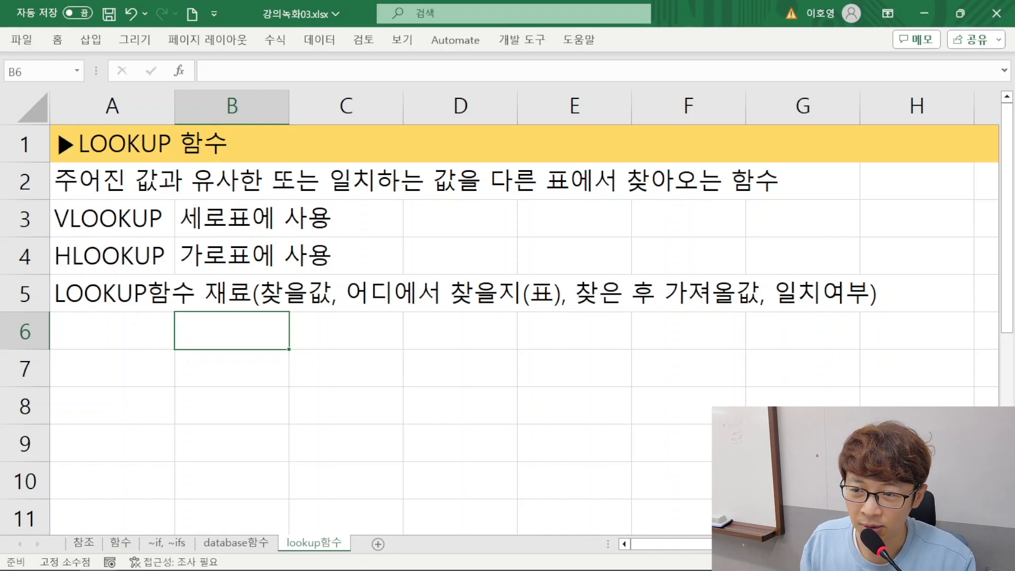
Copy the 주문정보 table from the other window into A7 and widen column B so the 테이블번호 heading fits
click(235, 225)
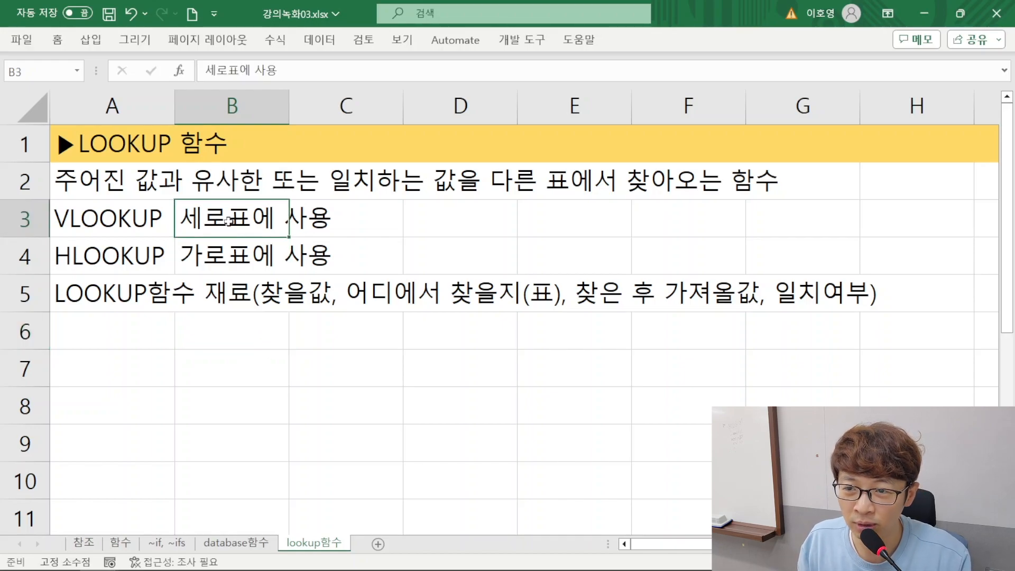
scroll(227, 218, down, 1)
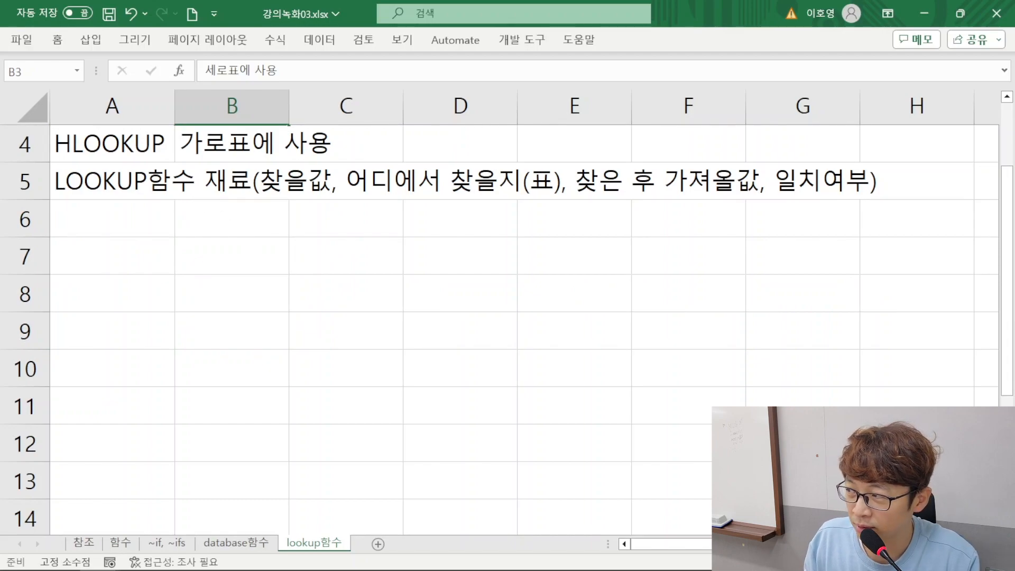
key(alt+Tab)
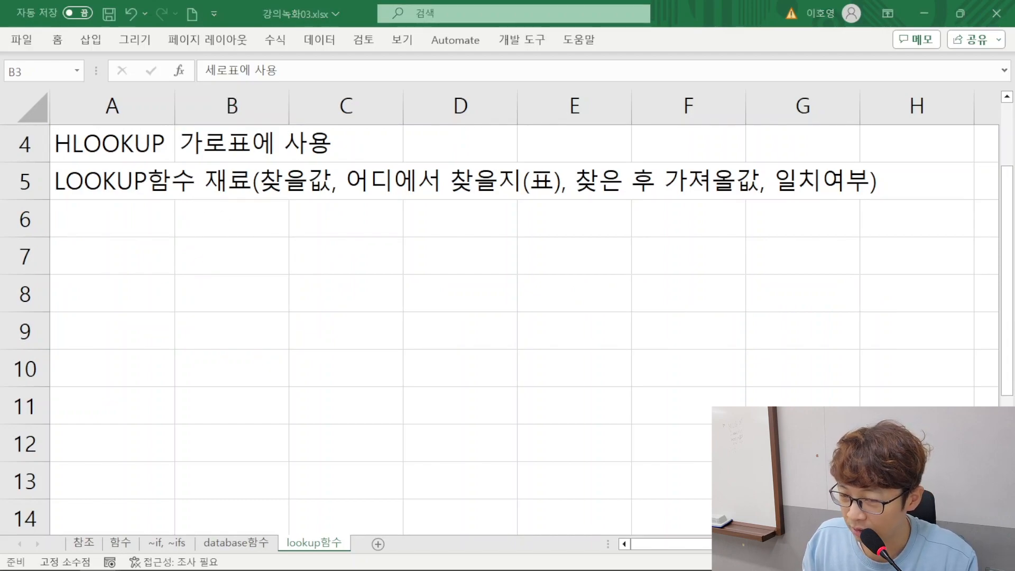
key(ctrl+c)
click(104, 255)
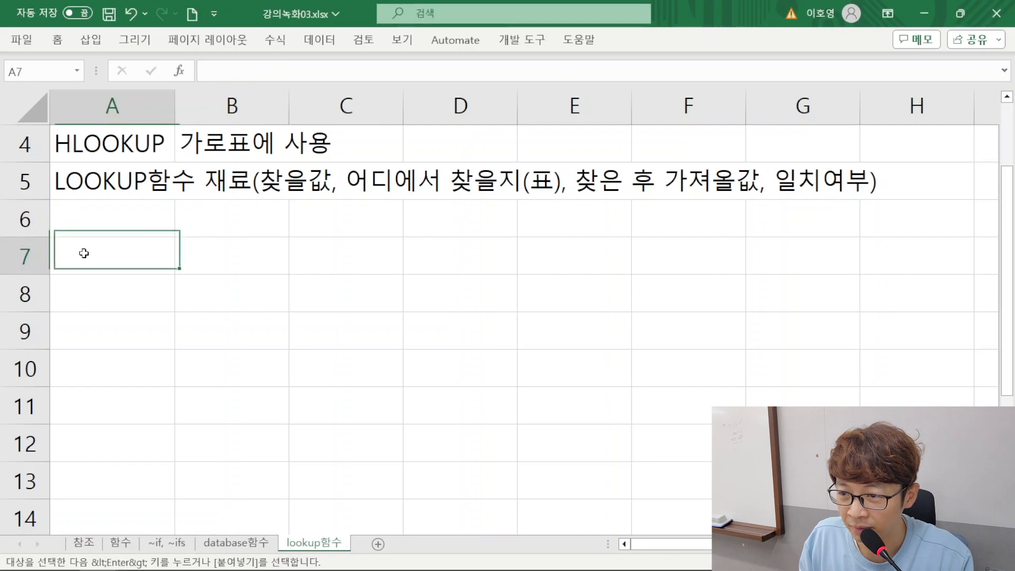
key(ctrl+v)
drag(288, 106, 310, 105)
click(237, 337)
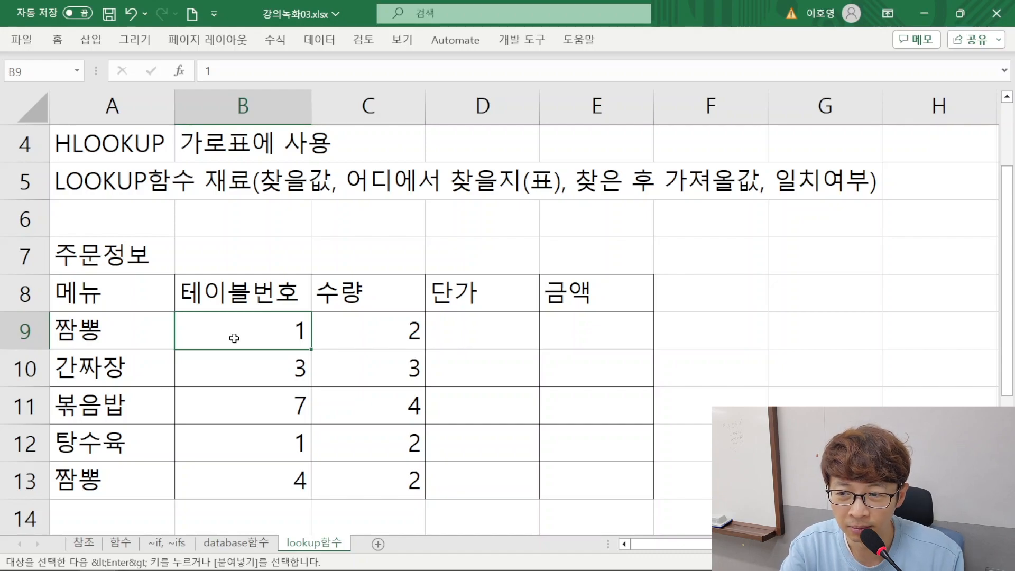
Examine the order rows of the 주문정보 table, the empty 단가 cell of the first order and the 메뉴 column
scroll(154, 285, down, 1)
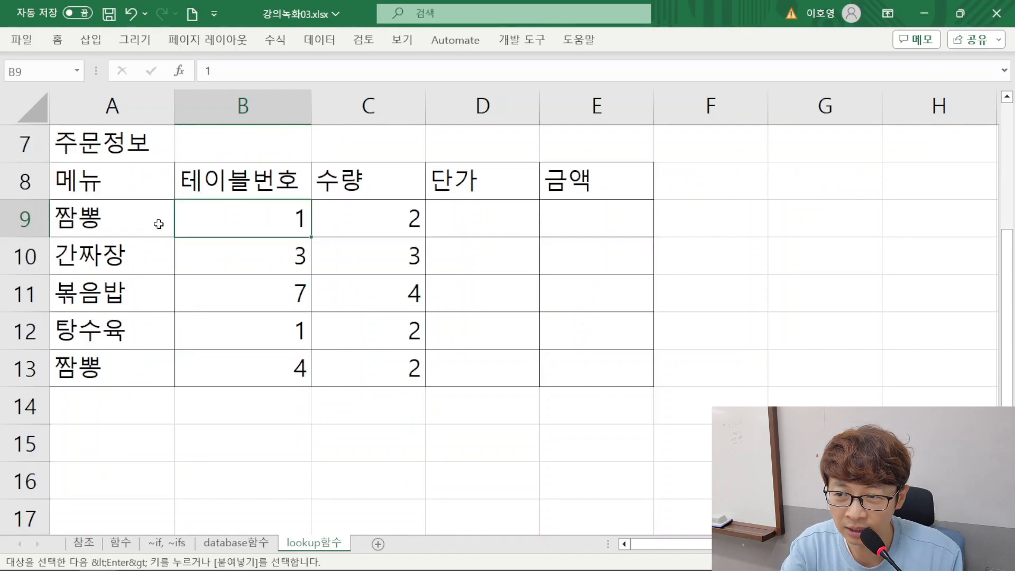
drag(101, 220, 362, 218)
drag(88, 258, 379, 256)
drag(101, 300, 380, 286)
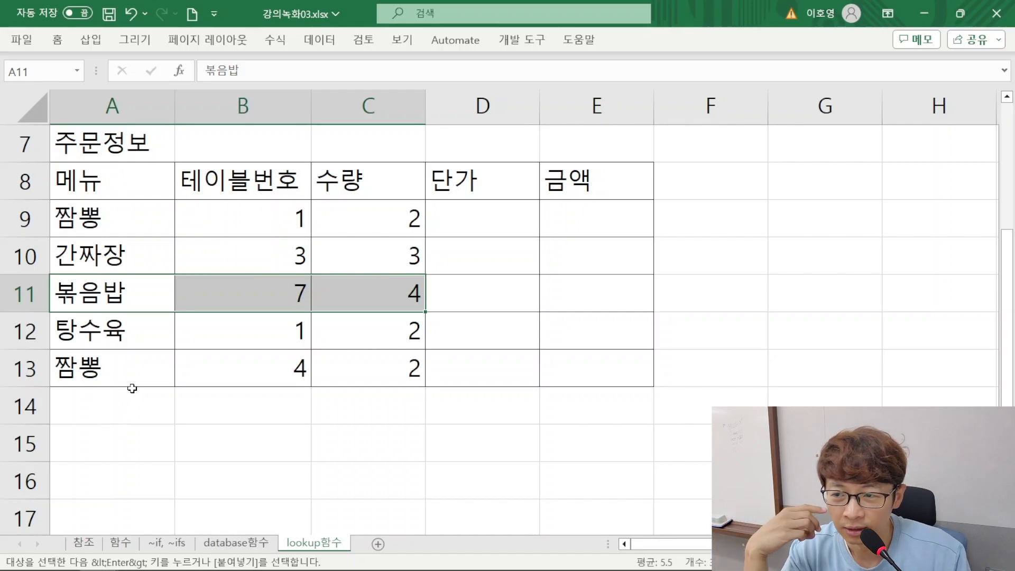
drag(133, 222, 514, 226)
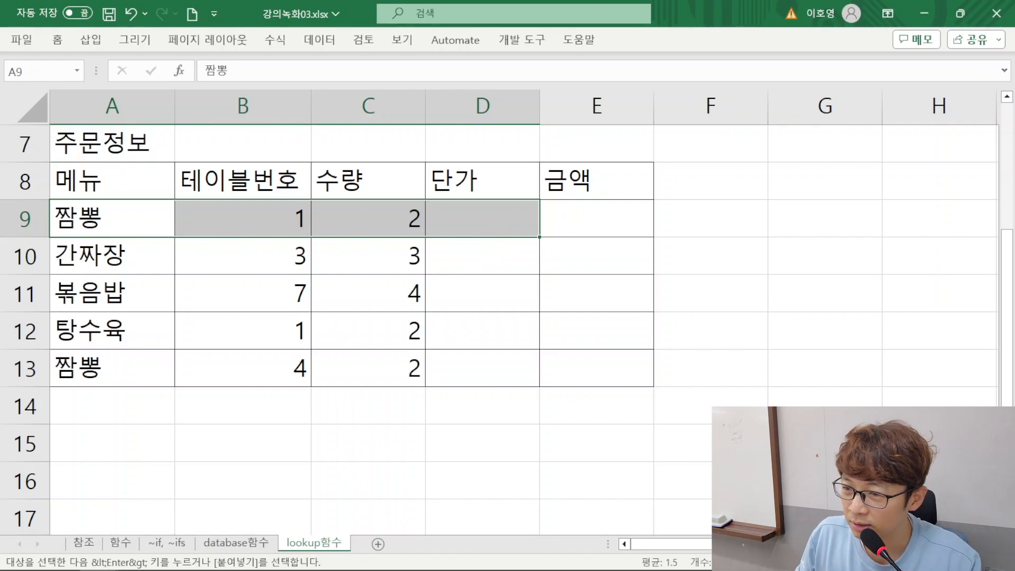
drag(102, 179, 168, 331)
drag(138, 222, 88, 376)
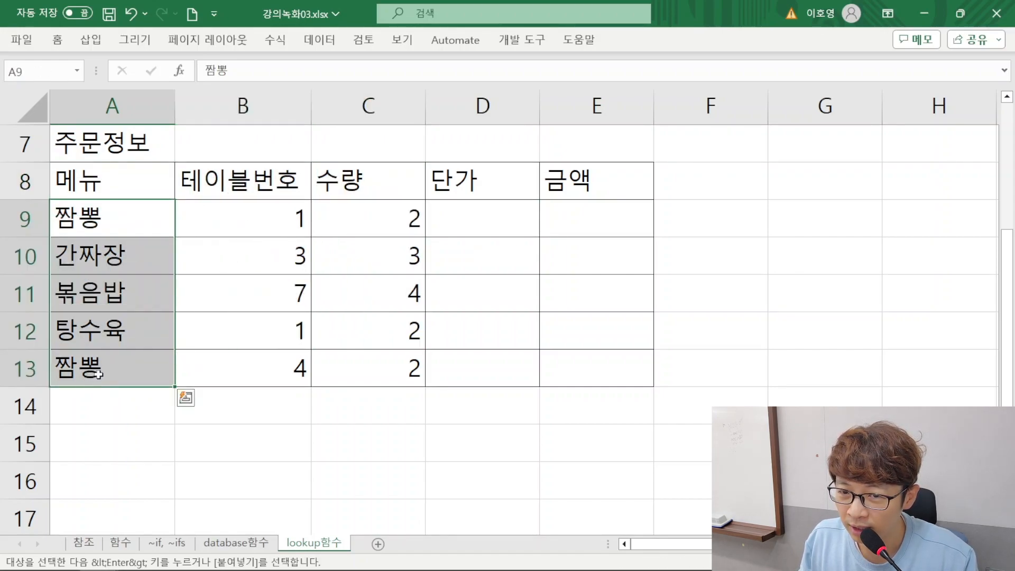
Copy the 메뉴정보 table with 이름 and 단가 columns from the other window into G7
key(alt+Tab)
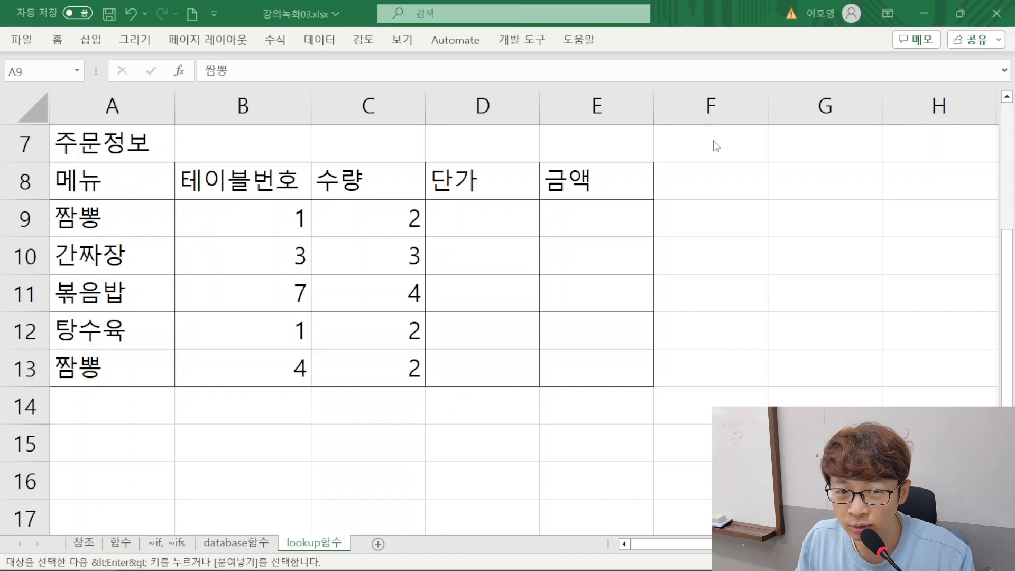
key(alt+Tab)
click(816, 149)
text(메뉴정보 이름	단가 간짜장	7000 볶음밥	8000 탕수육	18000 짬뽕	8000 유린기	20000)
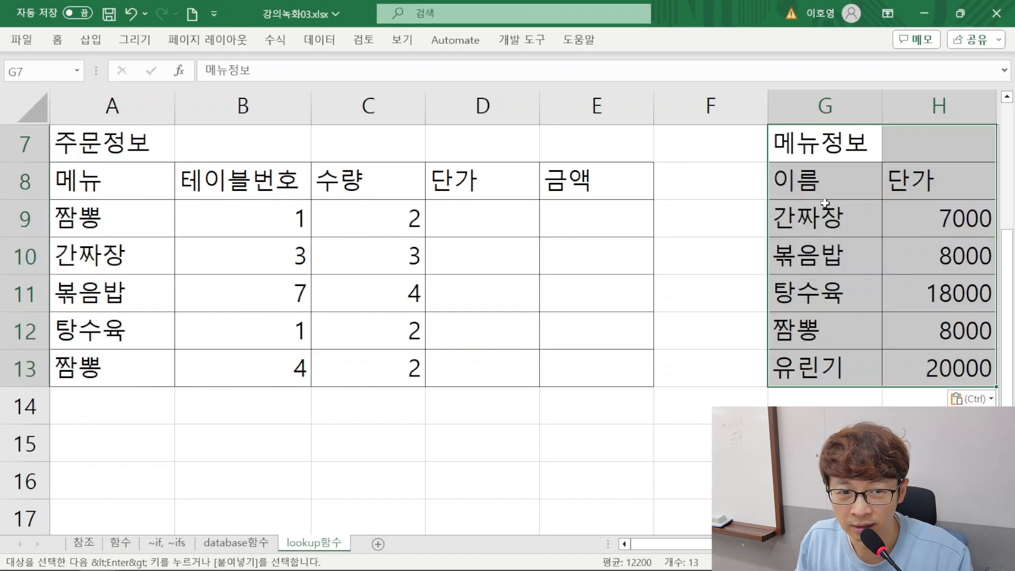
scroll(703, 195, down, 3)
scroll(581, 284, up, 2)
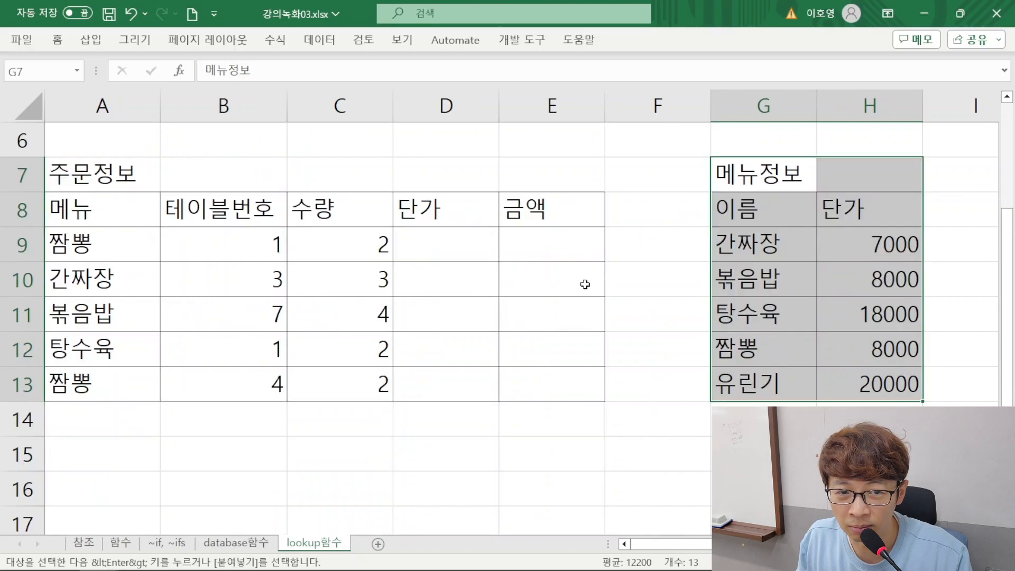
Check the 메뉴정보 table for the first order's menu item and enter its unit price, 8000, in D9
drag(754, 223, 839, 379)
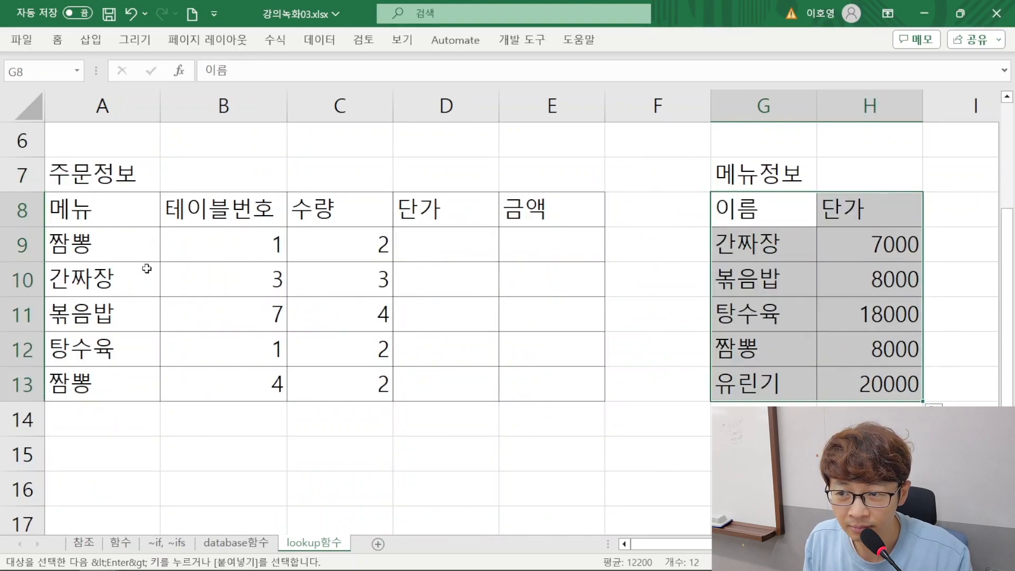
click(142, 235)
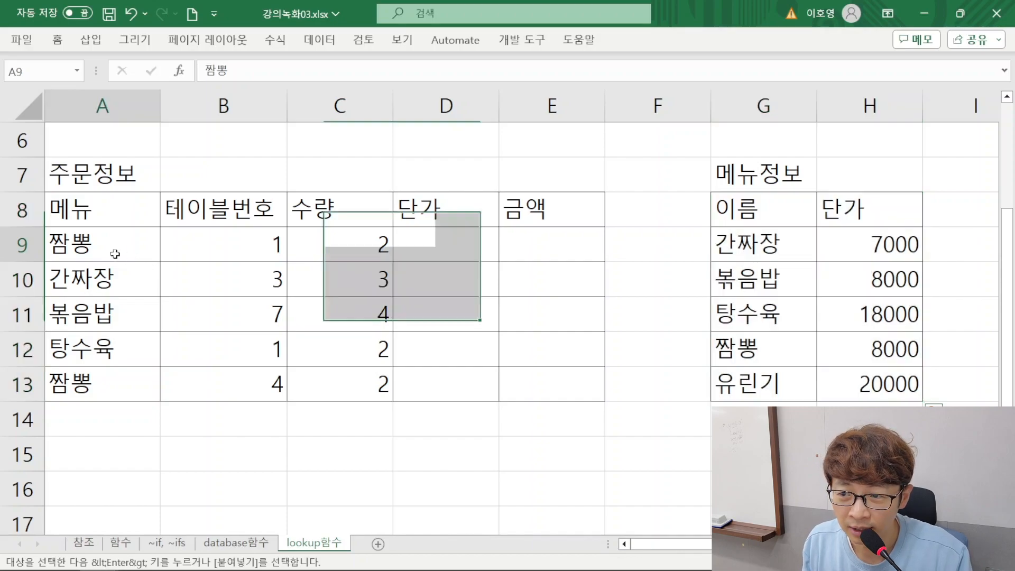
click(414, 246)
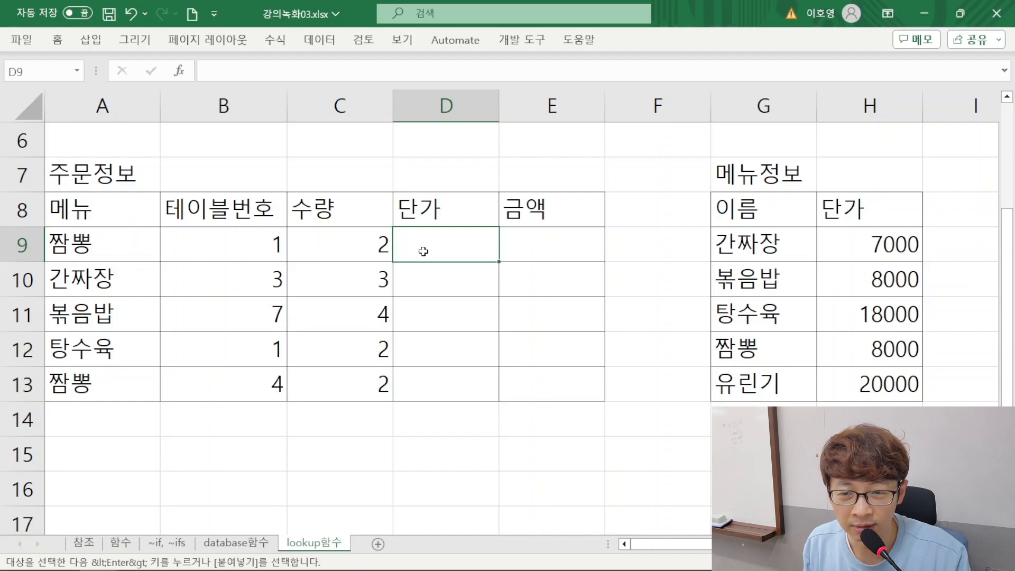
text(8000)
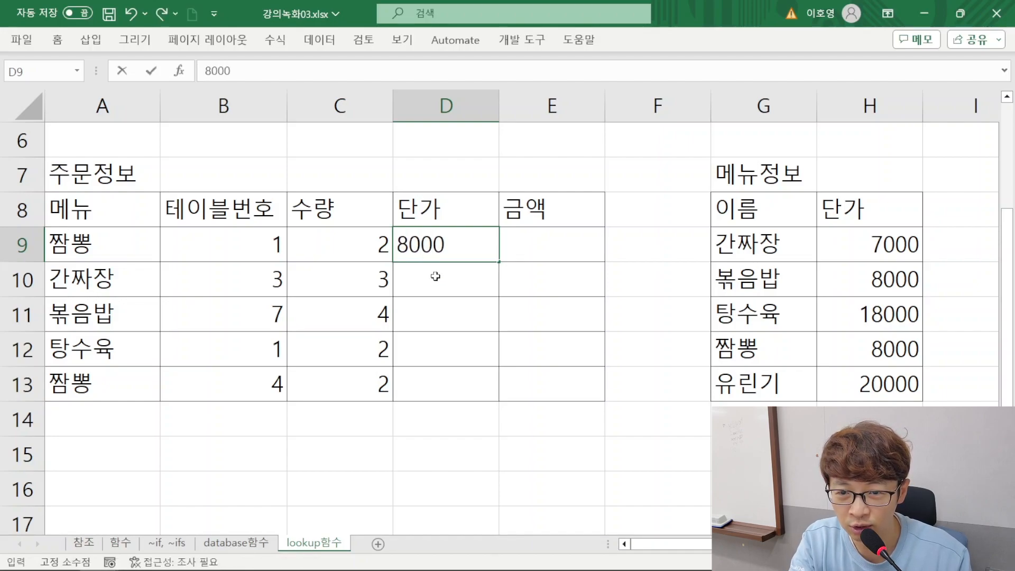
key(Return)
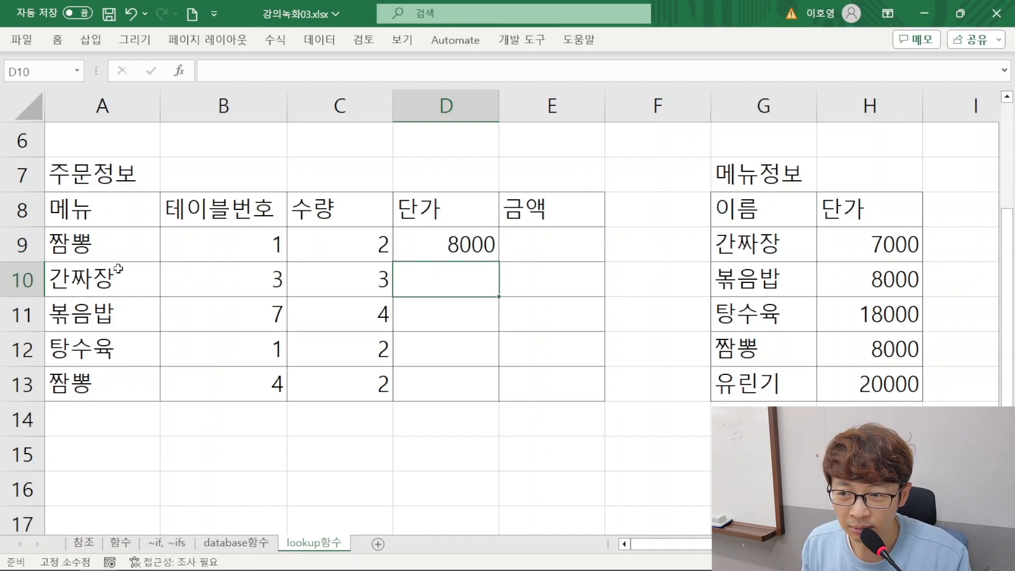
Trace the lookup of the menu item in A9 down the 이름 column of the 메뉴정보 table to 짬뽕
click(91, 248)
drag(745, 226, 851, 358)
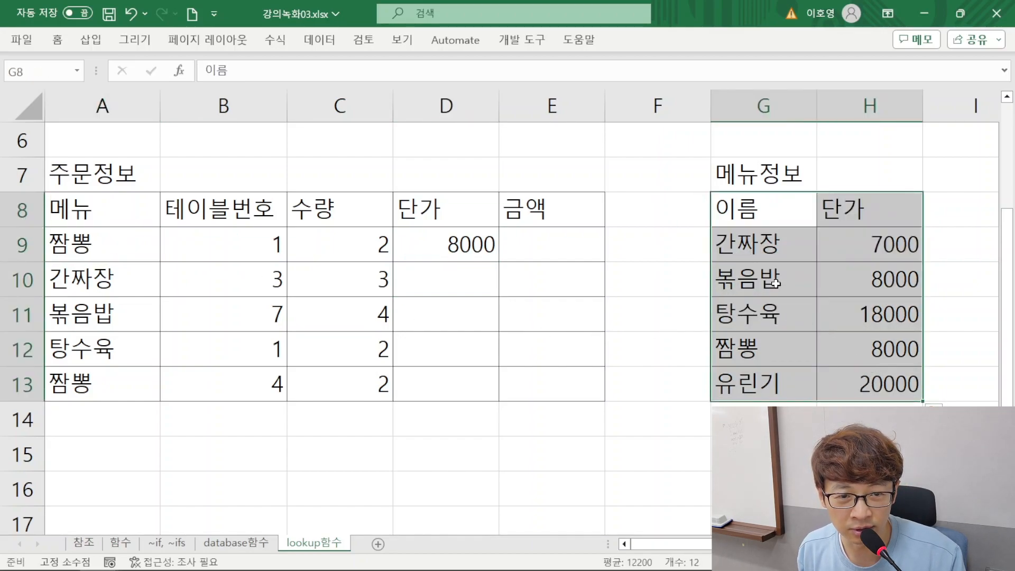
click(745, 242)
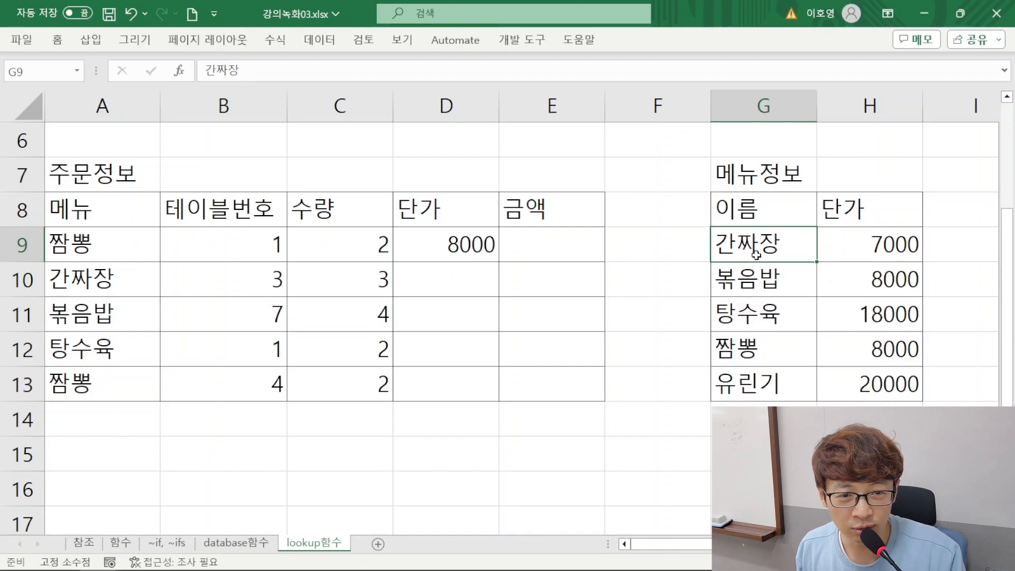
drag(745, 243, 753, 317)
click(761, 346)
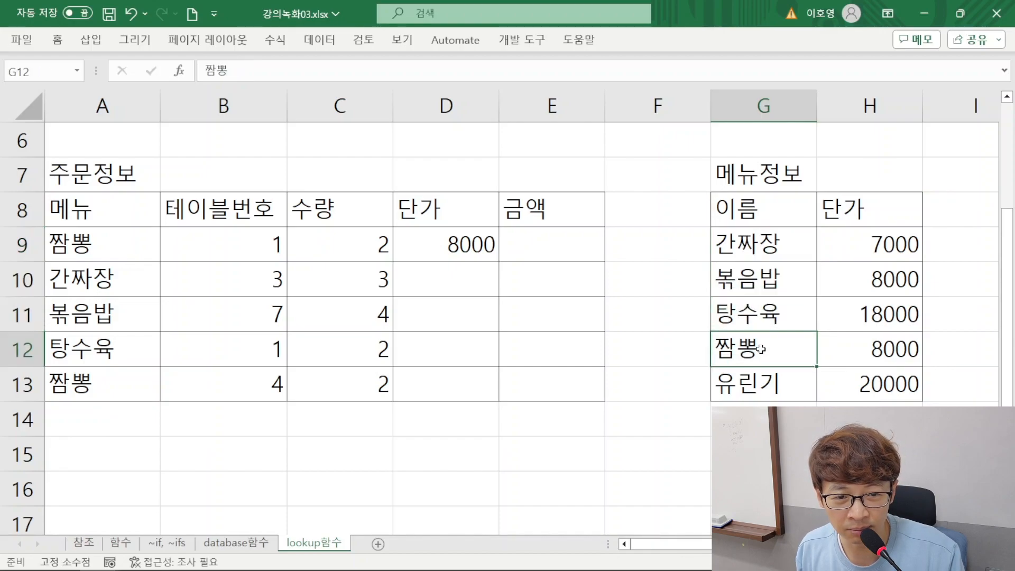
Enter the matching unit prices from the 메뉴정보 table in D10:D13: 7000, 8000, 18000 and 8000
click(911, 344)
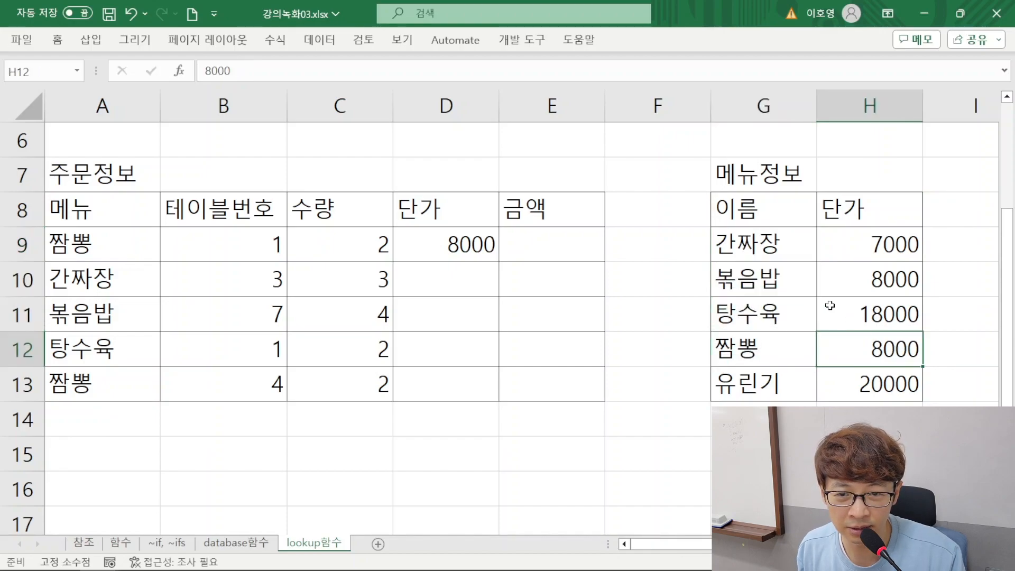
click(477, 246)
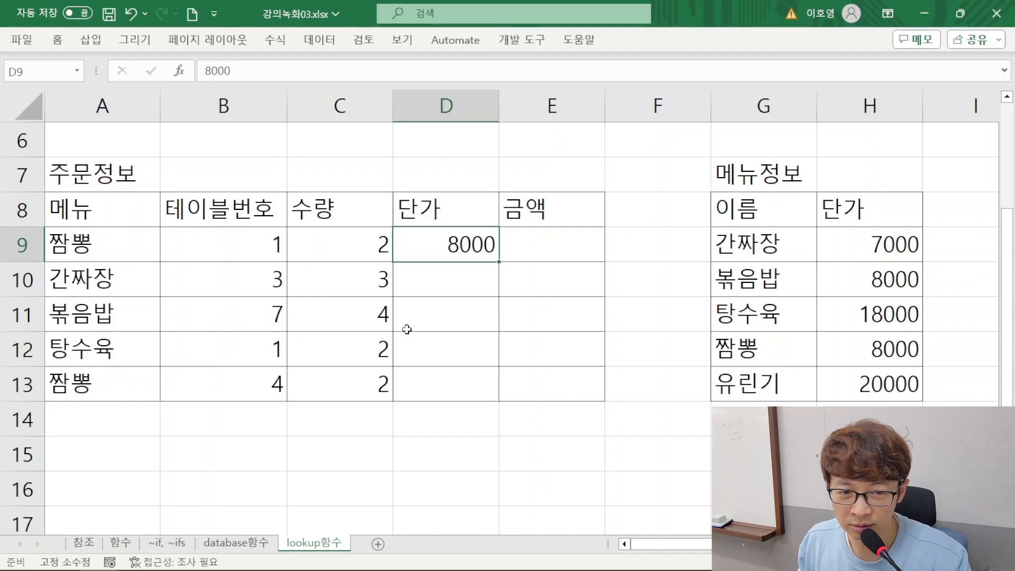
key(Return)
text(7000)
key(Return)
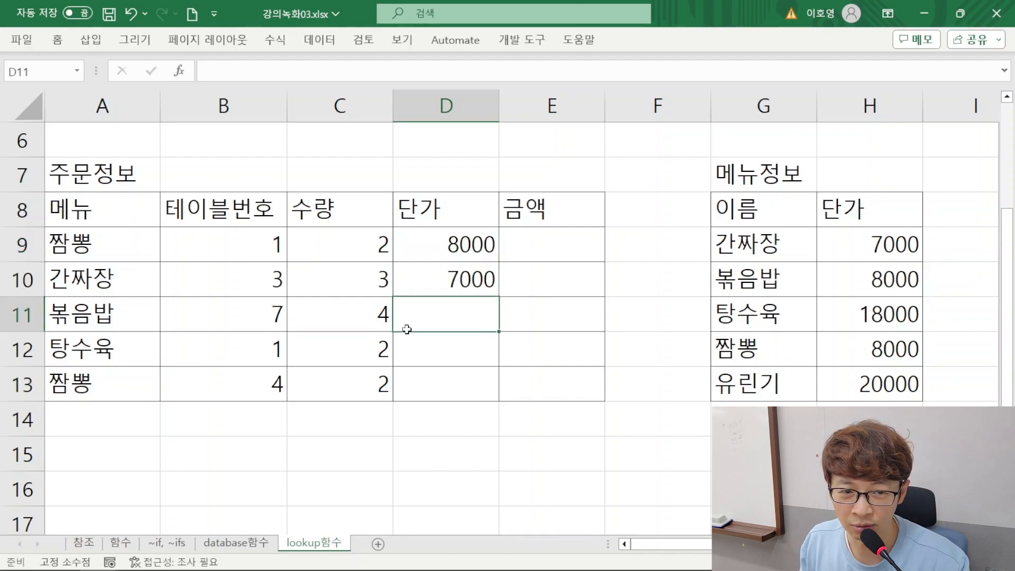
text(8000)
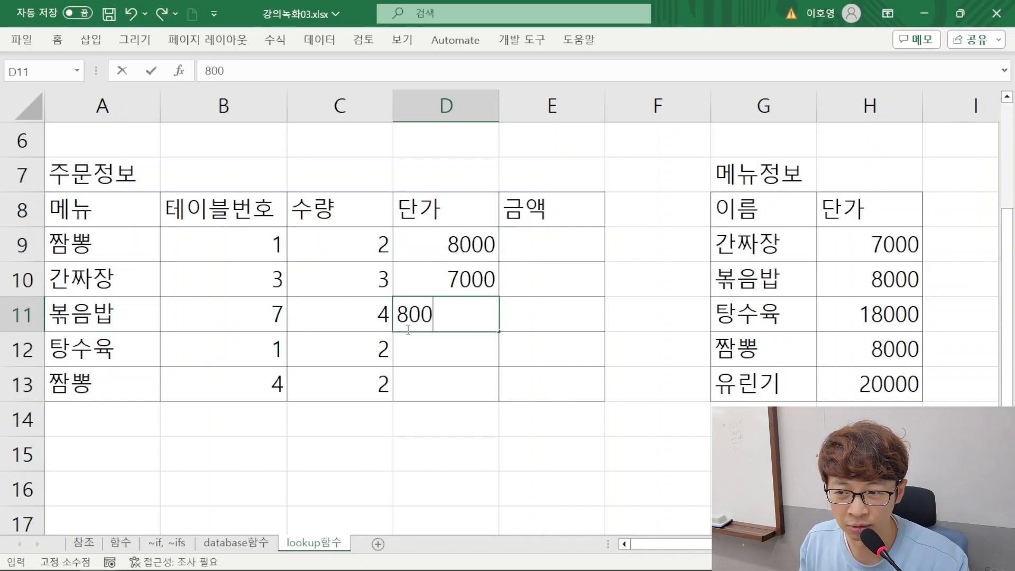
key(Return)
text(18)
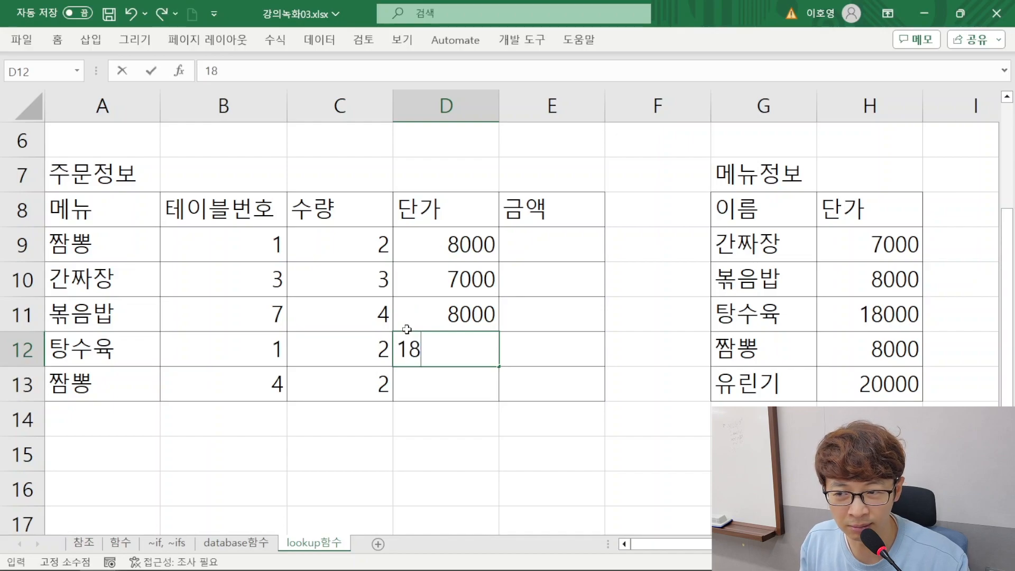
text(000)
key(Return)
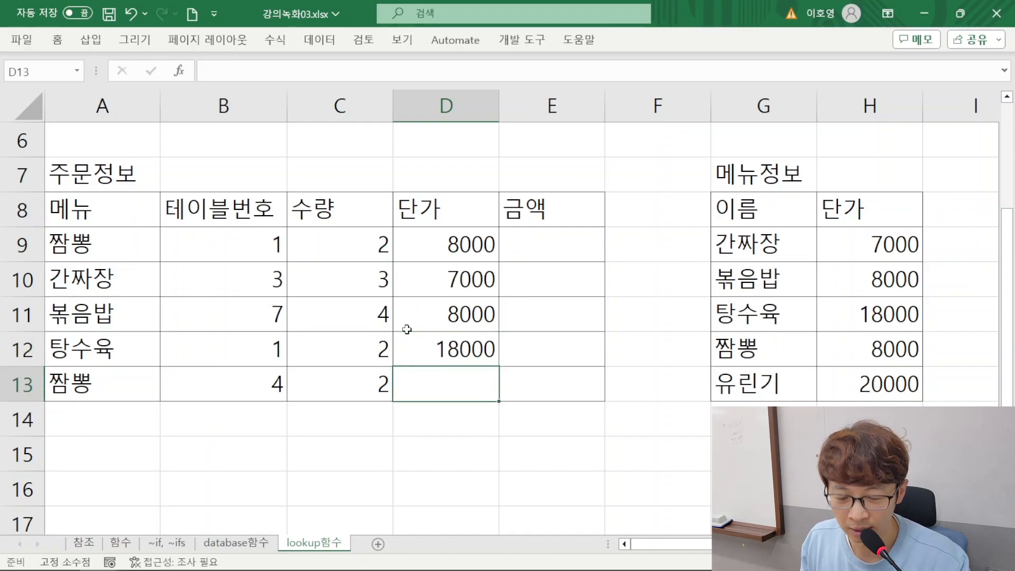
text(8000)
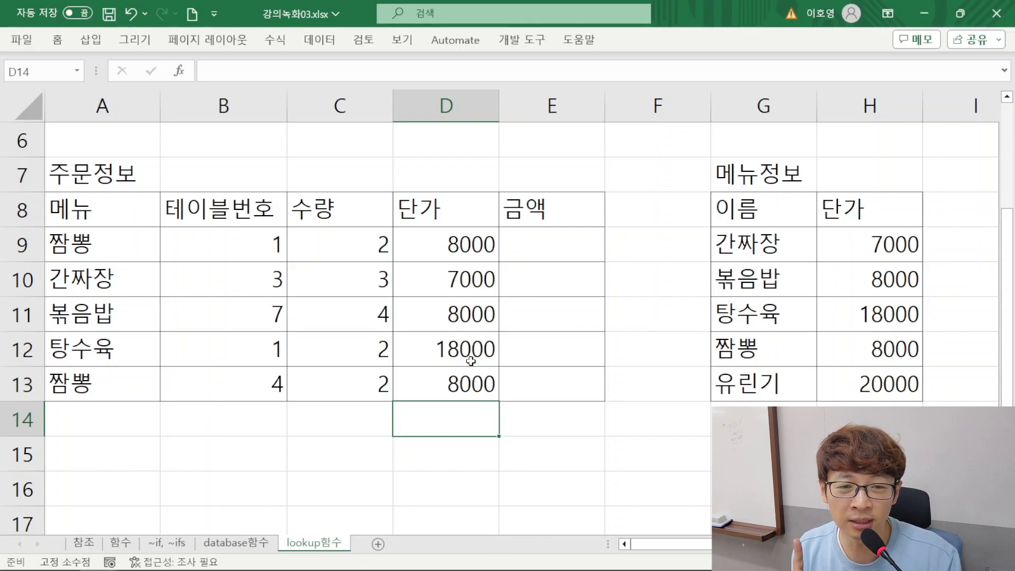
Set the unit price of 짬뽕 in the 메뉴정보 table to 9000 in H12
drag(116, 243, 526, 391)
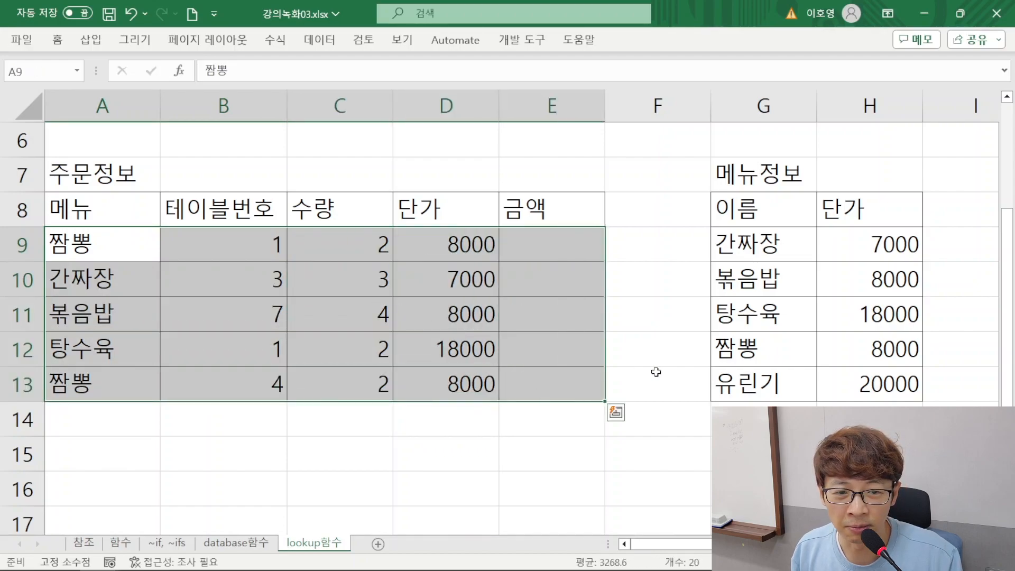
click(835, 365)
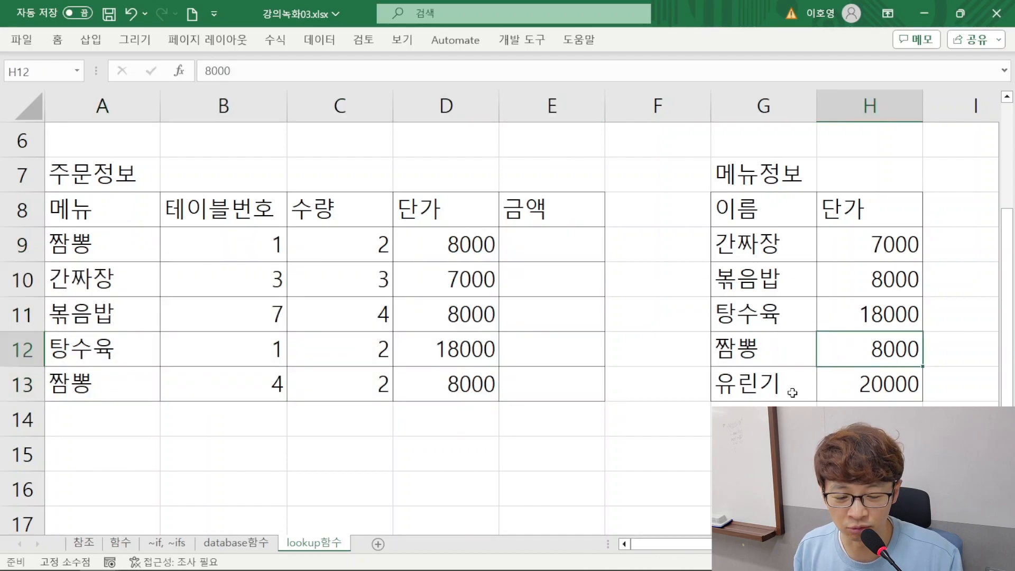
text(9000)
key(Return)
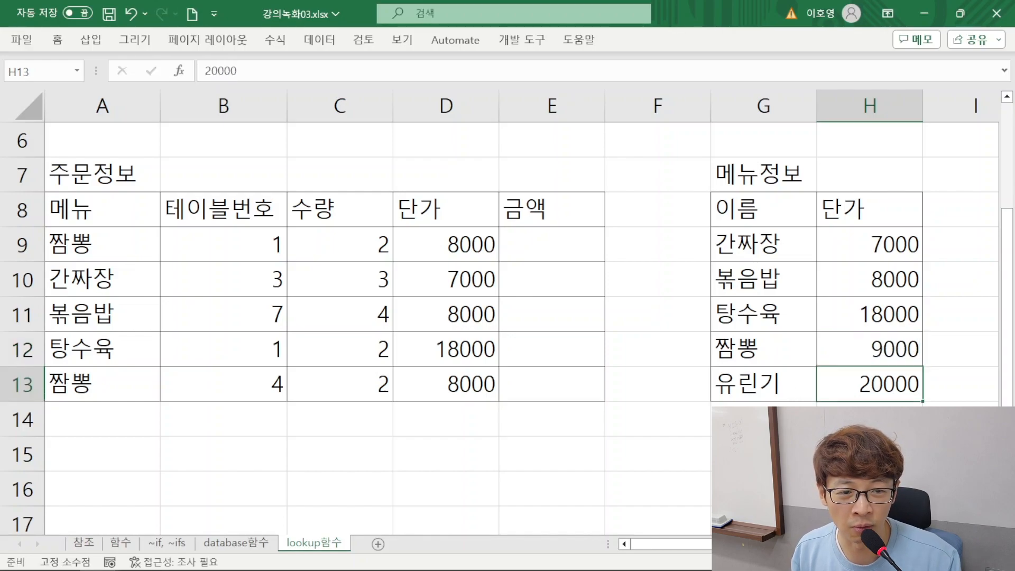
Compare the 짬뽕 orders' unit prices with the 메뉴정보 table and clear the hand-entered prices in D9:D13
click(894, 354)
drag(796, 364, 872, 383)
drag(447, 246, 444, 404)
click(457, 377)
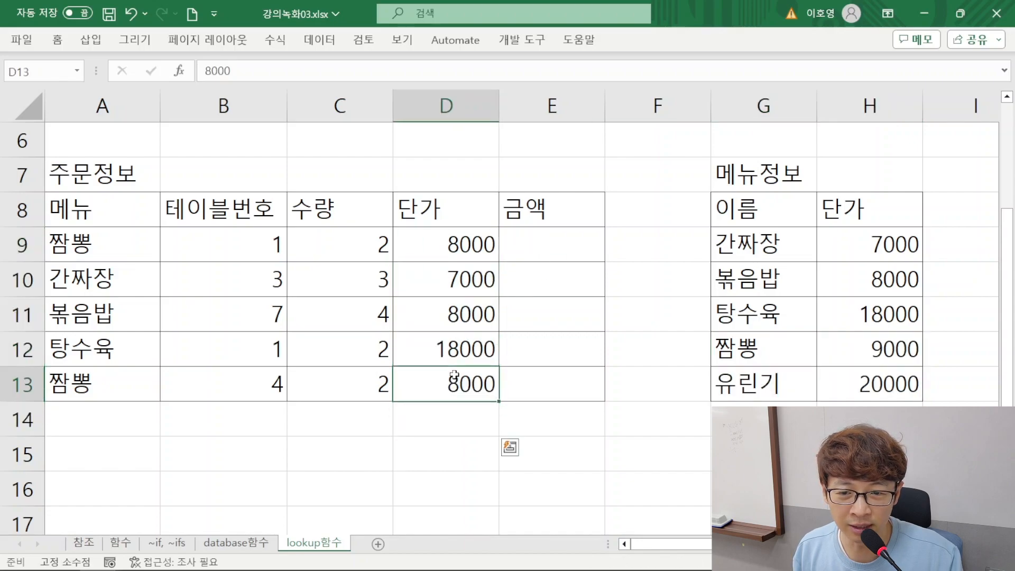
click(468, 248)
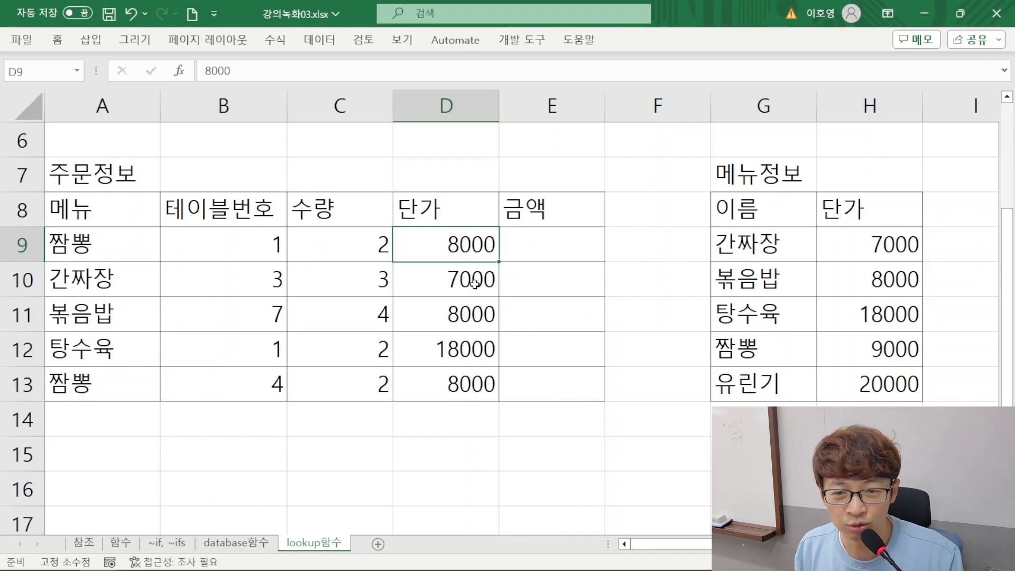
drag(100, 256, 94, 377)
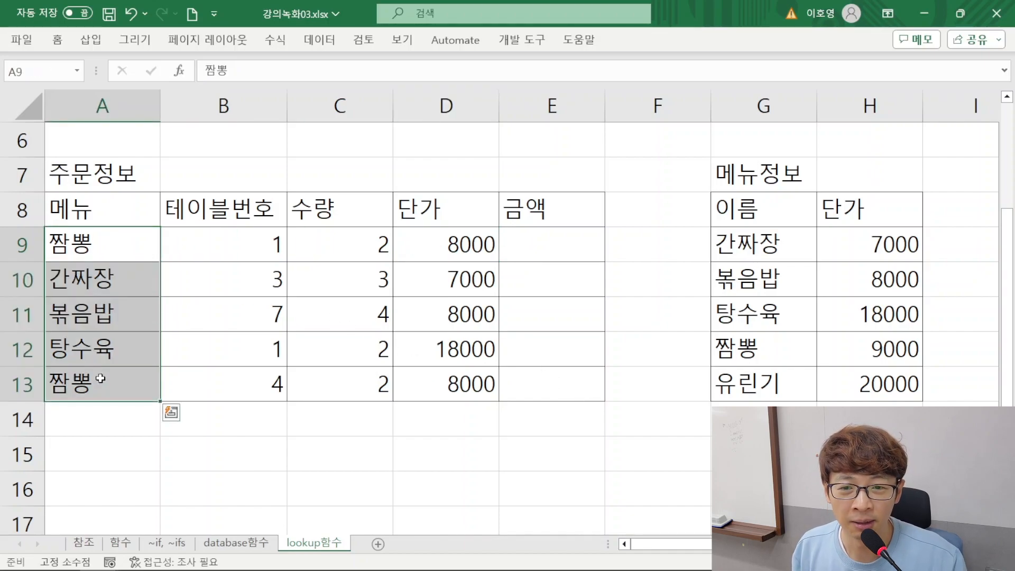
drag(455, 244, 441, 396)
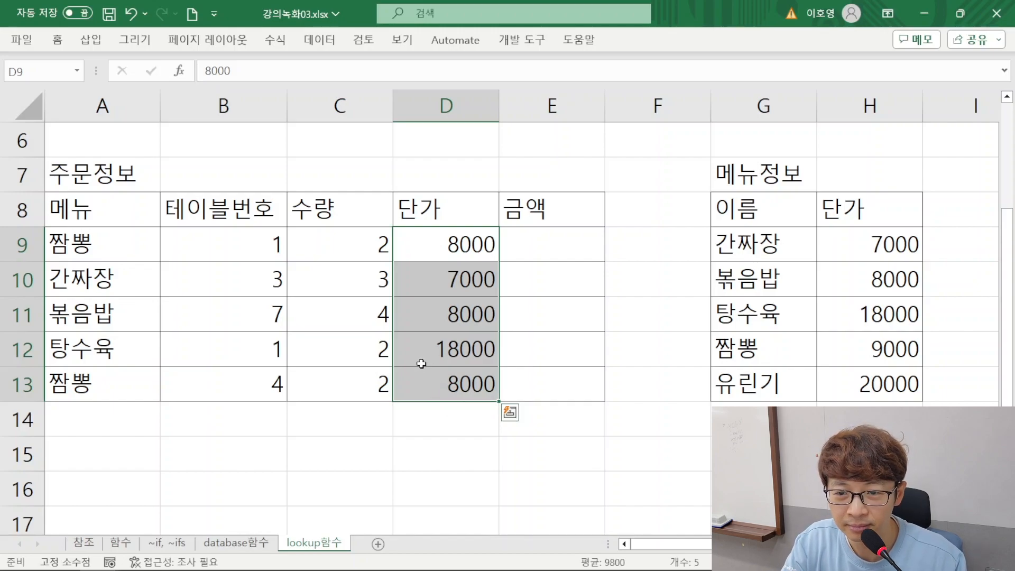
key(Delete)
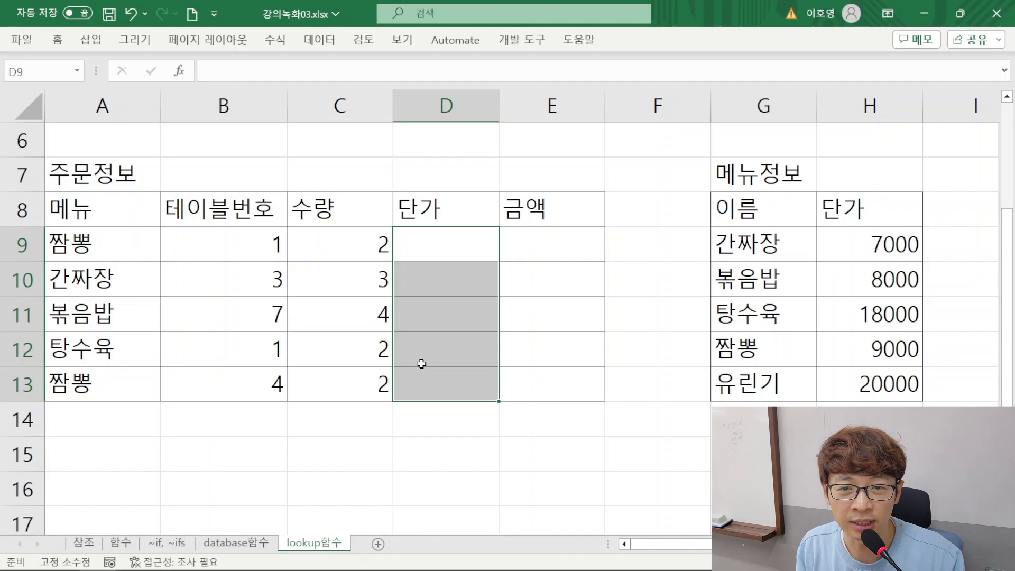
Begin a VLOOKUP formula in D9 with the menu item in A9 as the lookup value
click(428, 248)
text(=)
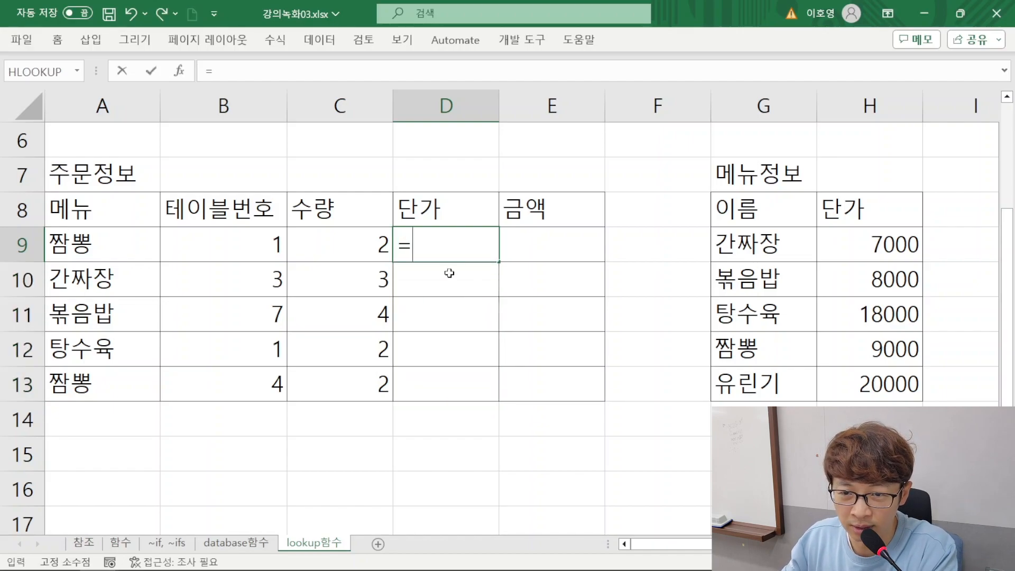
text(ㅍ)
key(BackSpace)
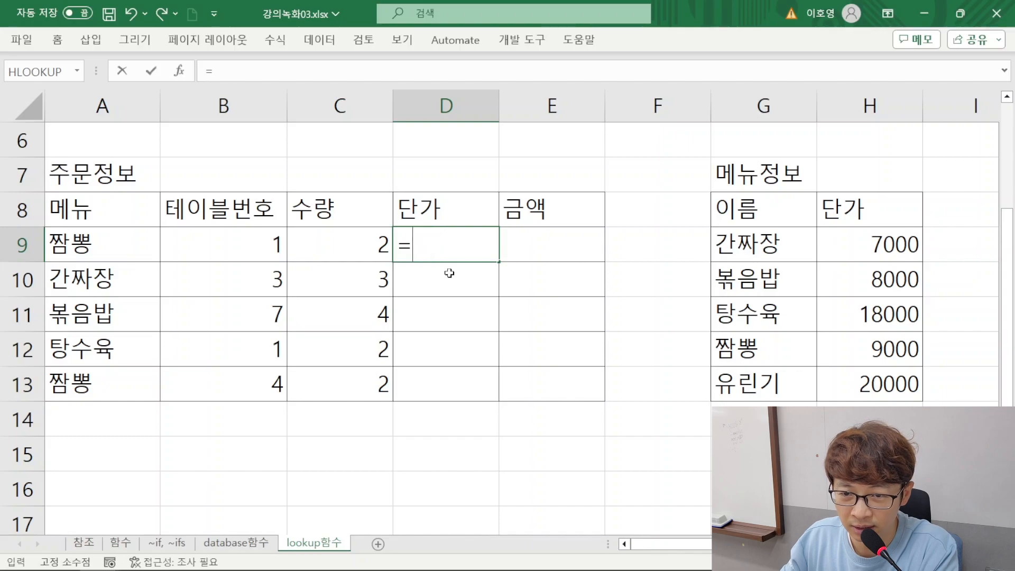
text(VLOOKUP)
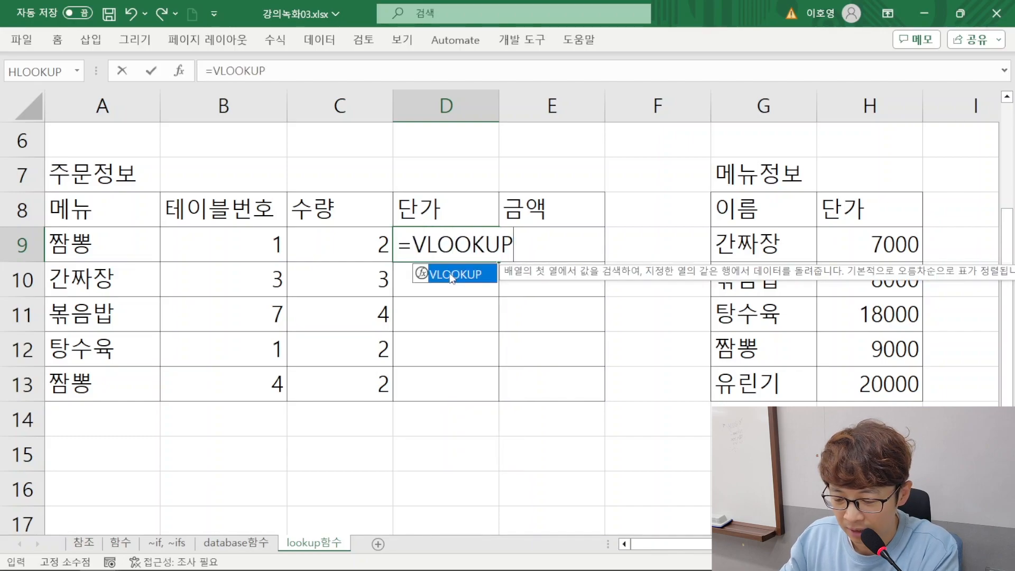
text(()
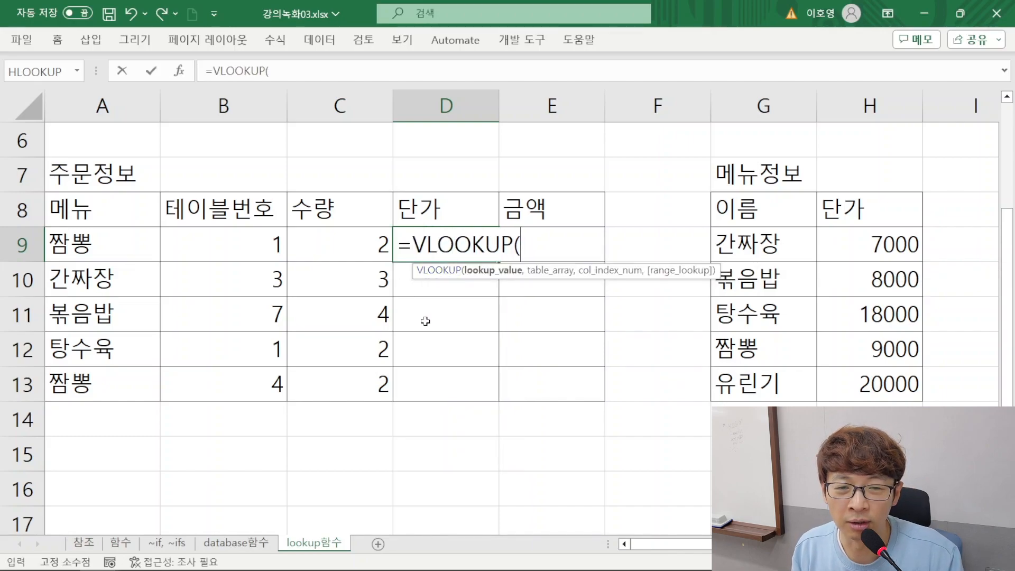
click(108, 253)
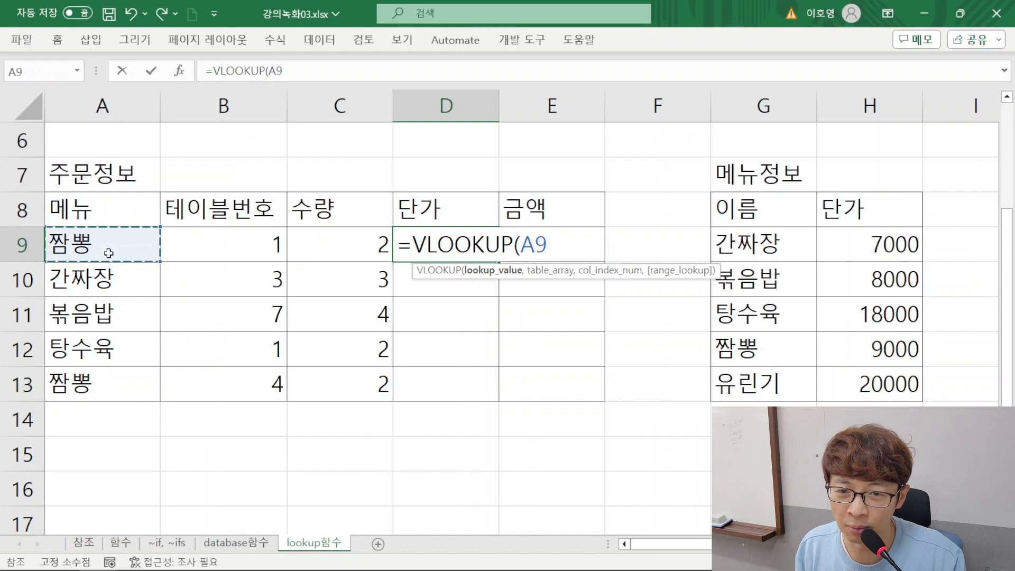
text(,)
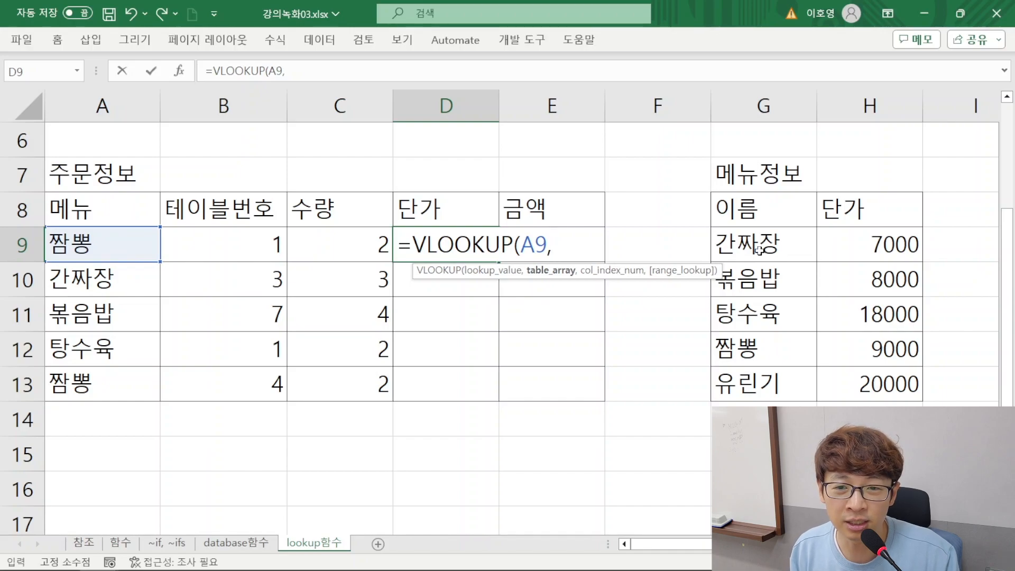
drag(766, 352, 842, 351)
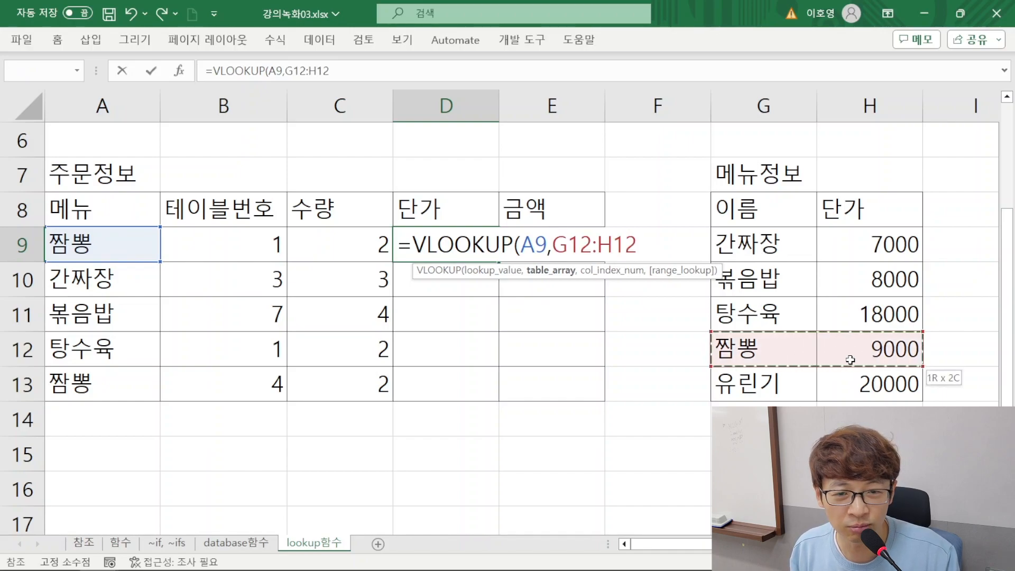
key(BackSpace)
key(BackSpace)
key(BackSpace)
key(BackSpace)
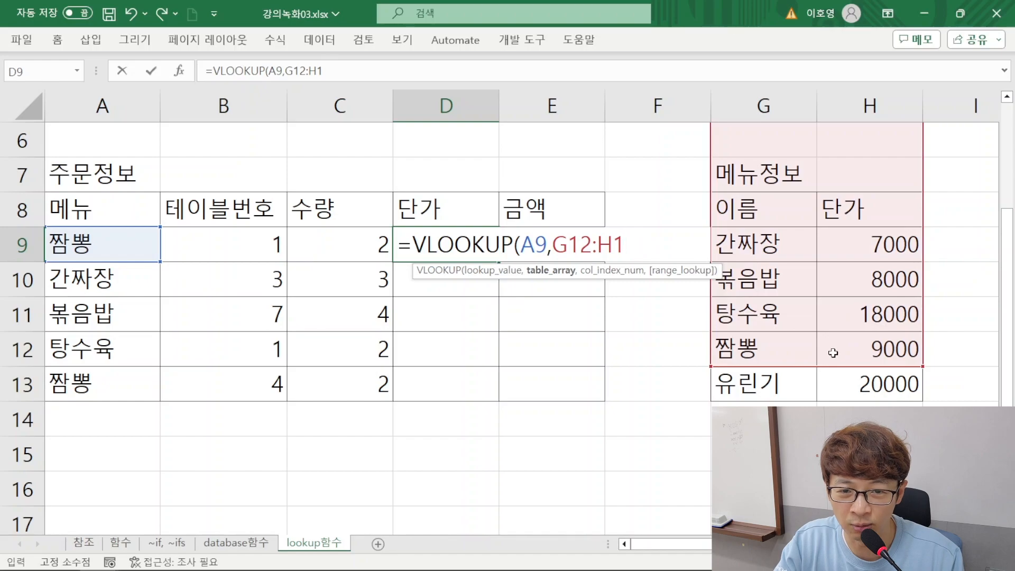
key(BackSpace)
key(BackSpace)
key(BackSpace)
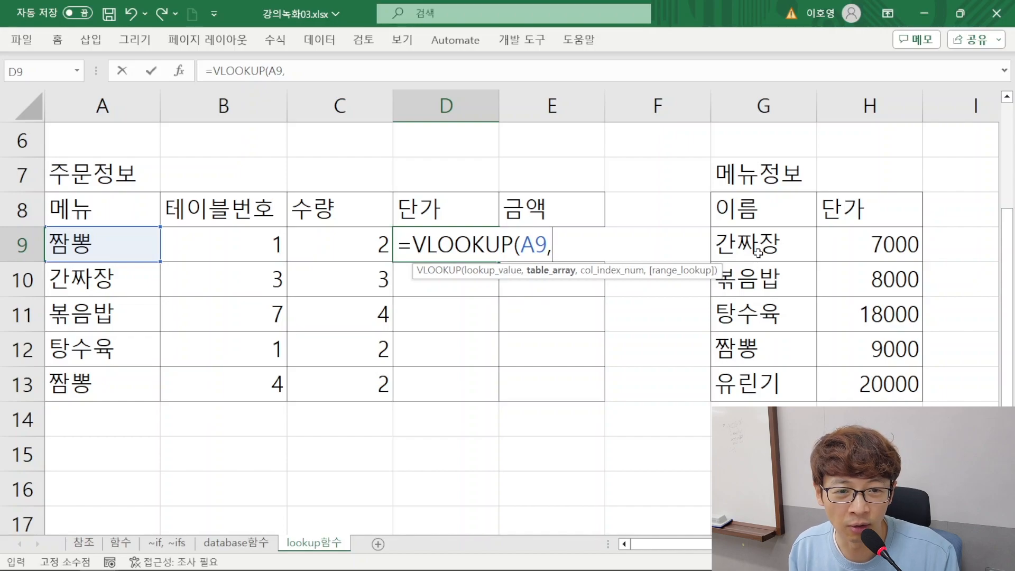
Complete the D9 VLOOKUP formula with table range G9:H13, column index 2 and FALSE for an exact match
drag(753, 249, 846, 388)
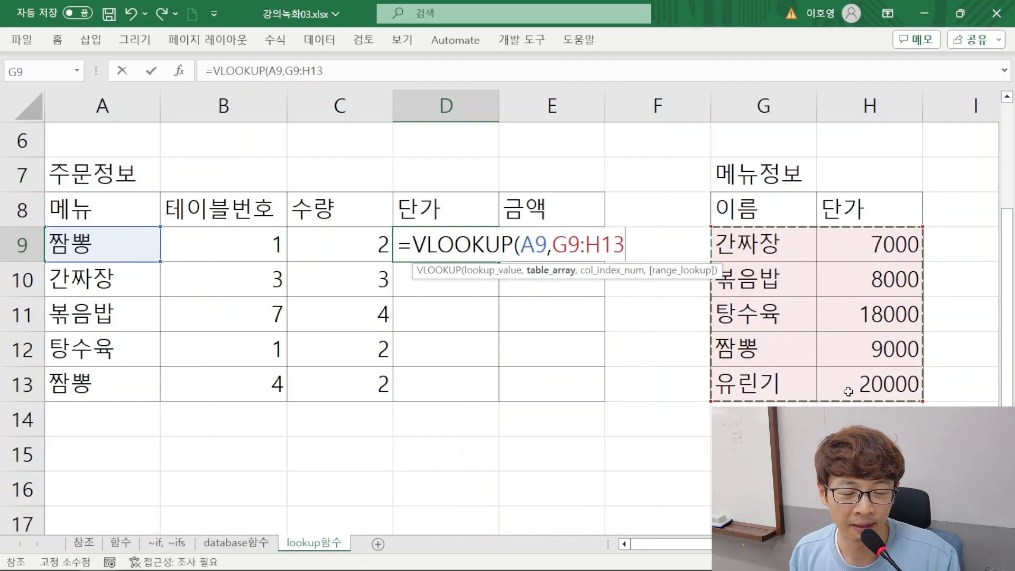
text(,)
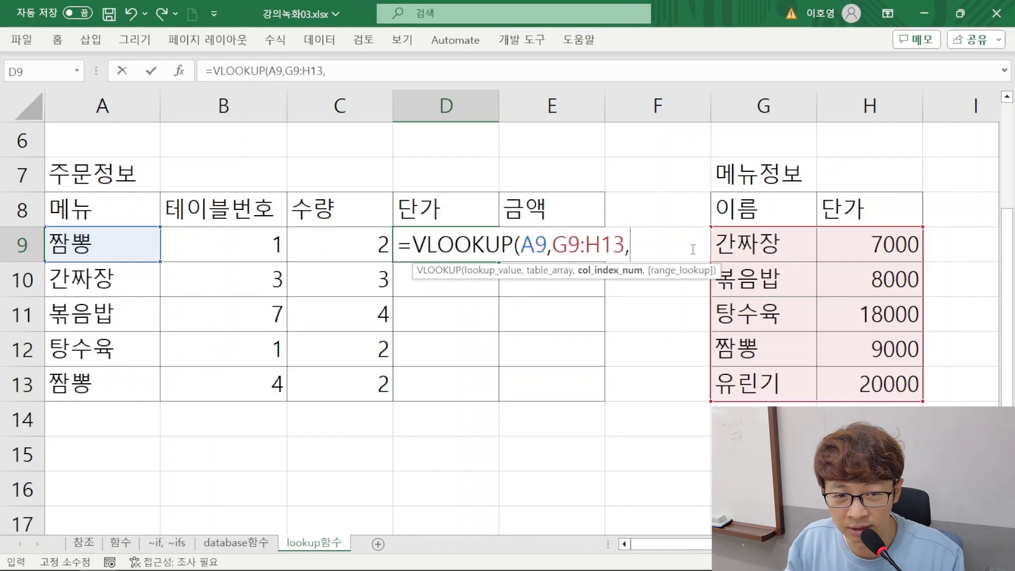
text(2)
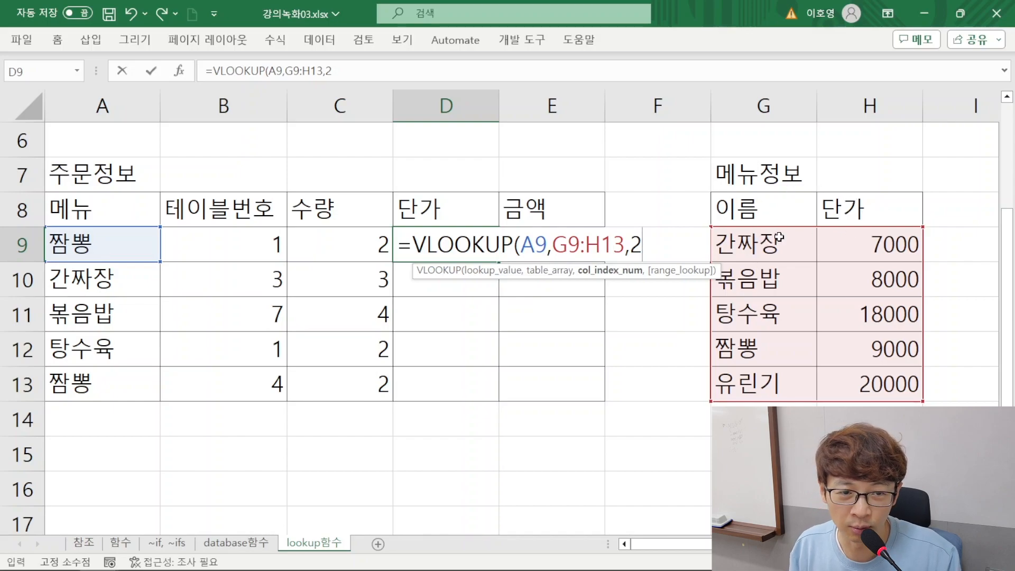
key(BackSpace)
text(13,)
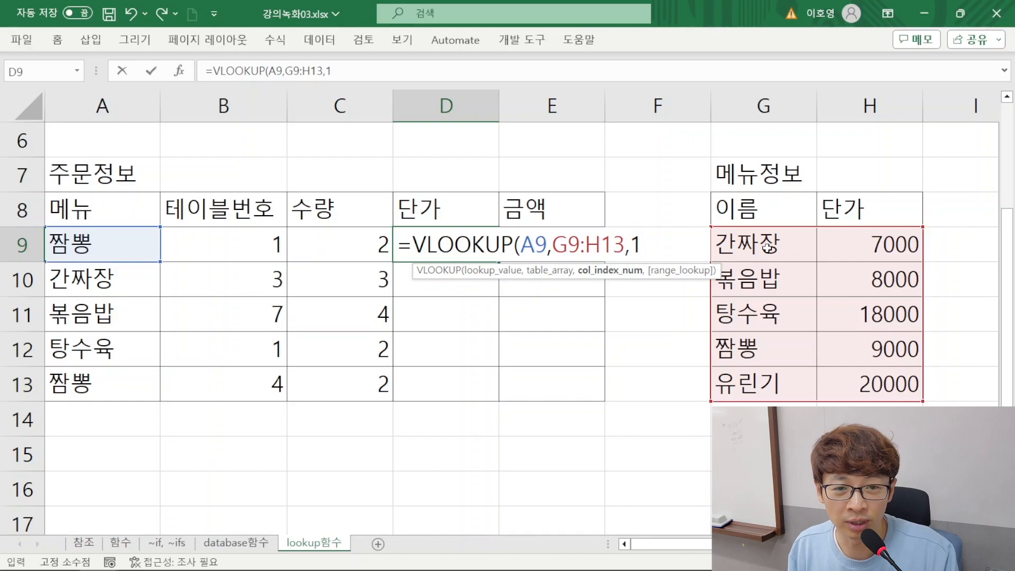
text(2)
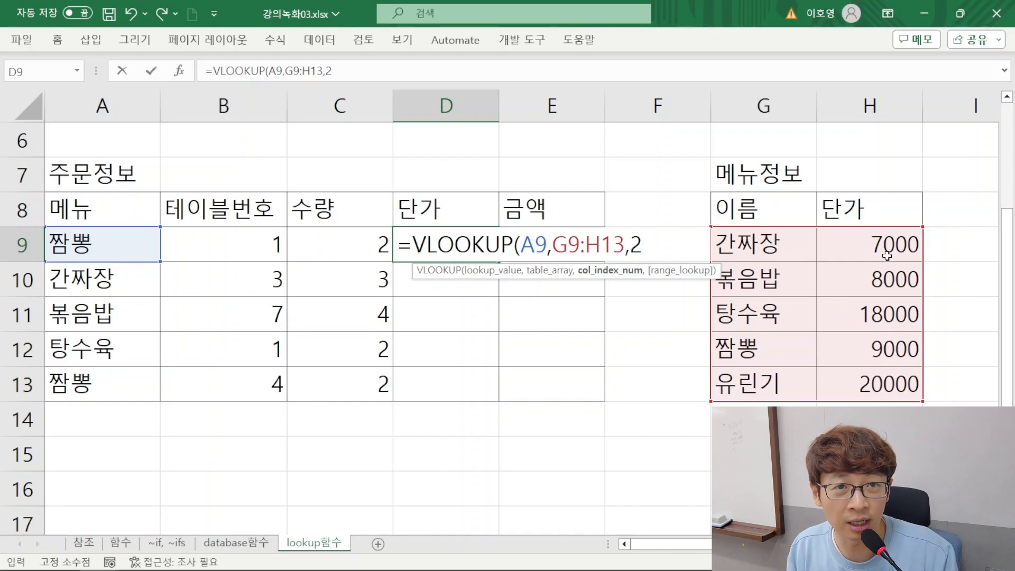
text(,)
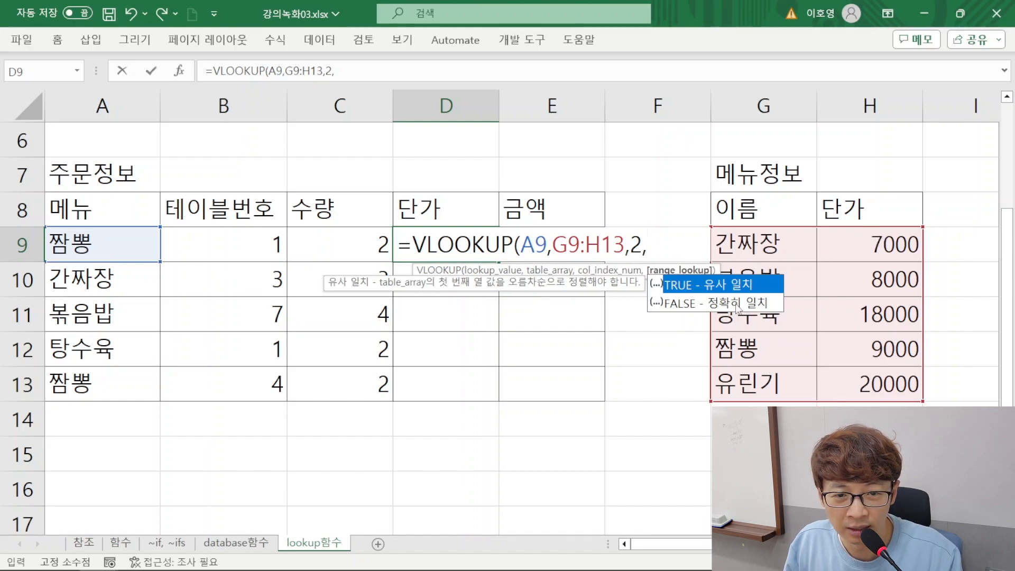
double_click(737, 304)
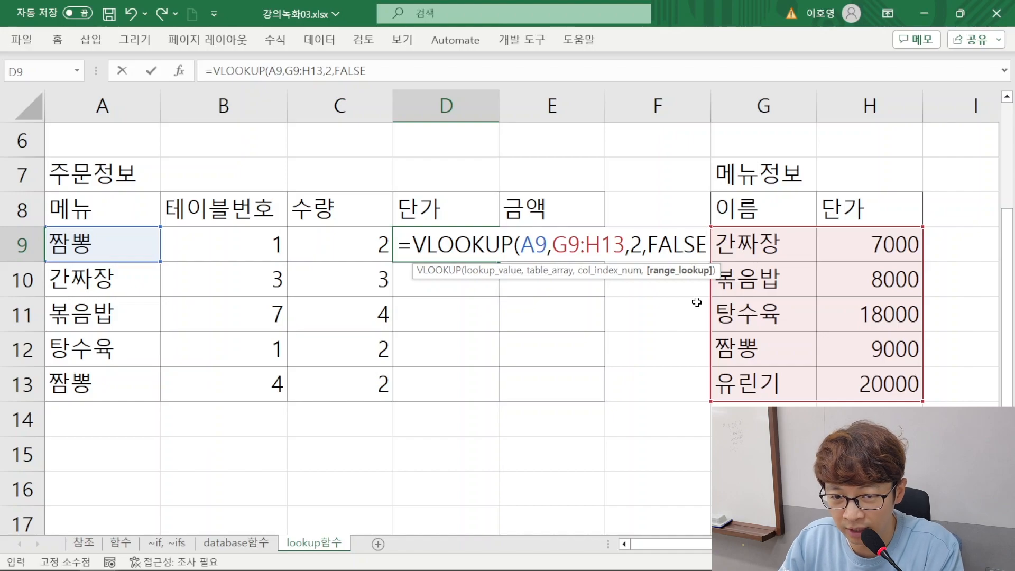
text())
key(Return)
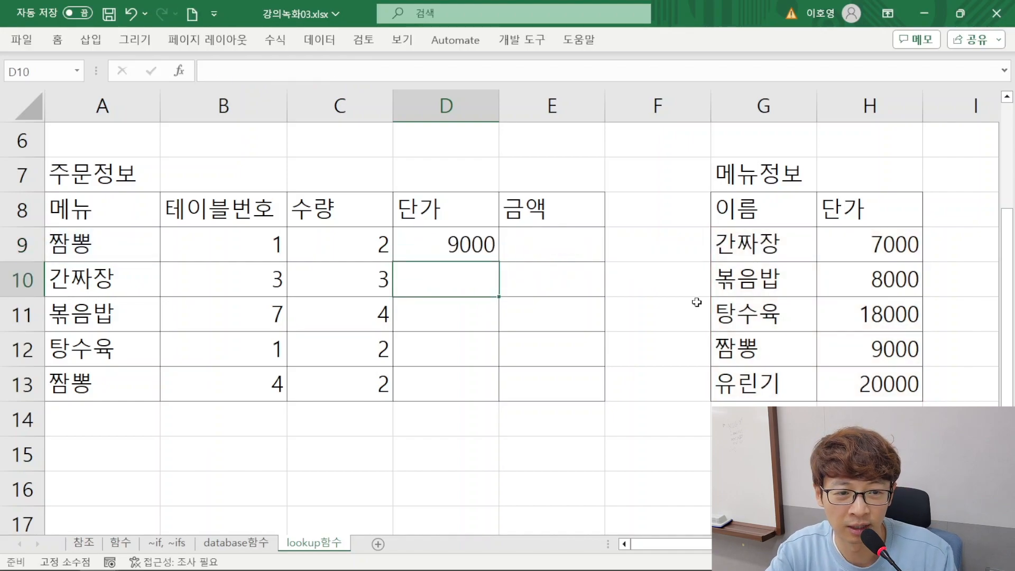
Fill the VLOOKUP formula from D9 down to D13 and open the formula in D12 to inspect its references
click(493, 252)
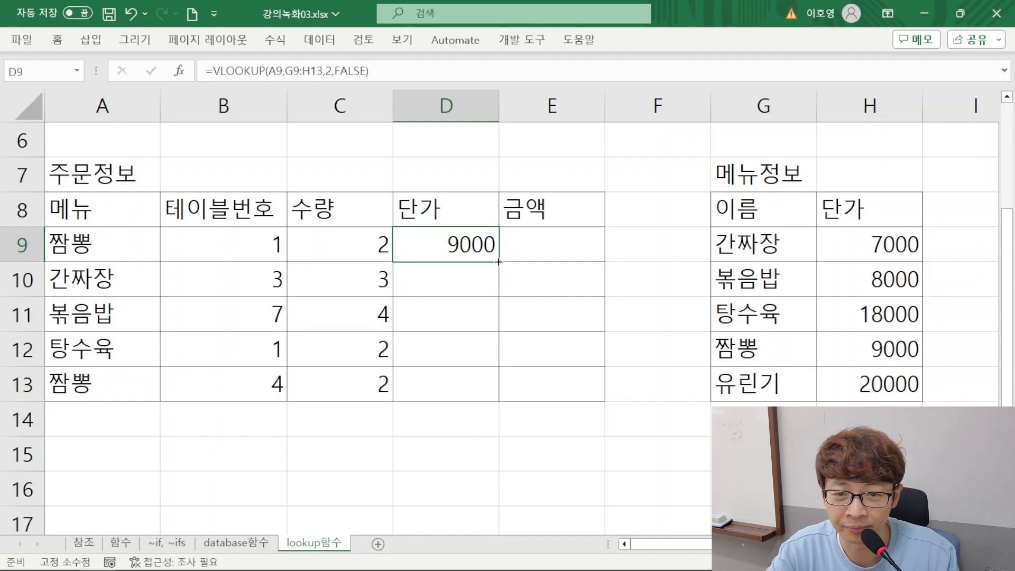
drag(499, 261, 485, 393)
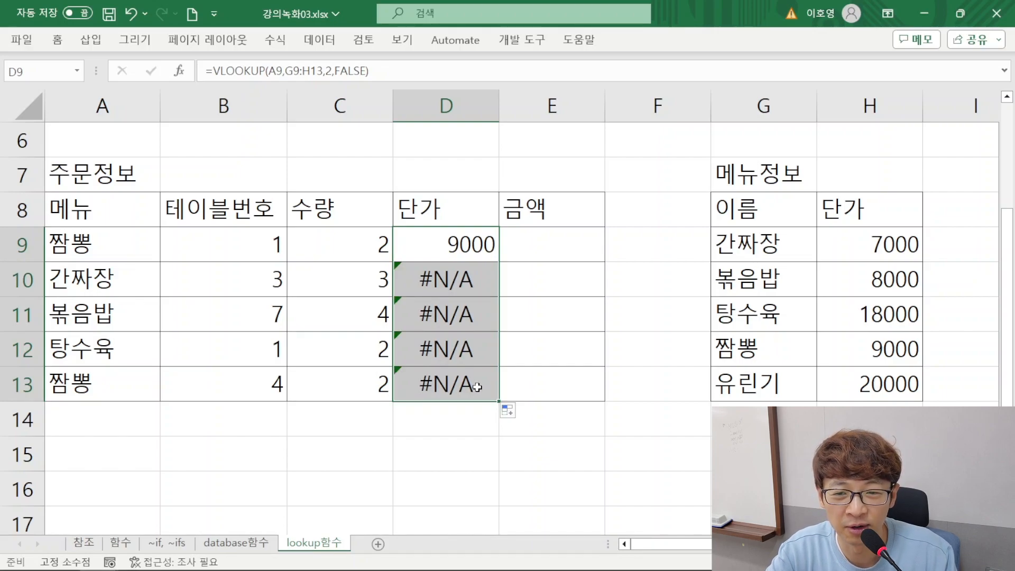
double_click(448, 349)
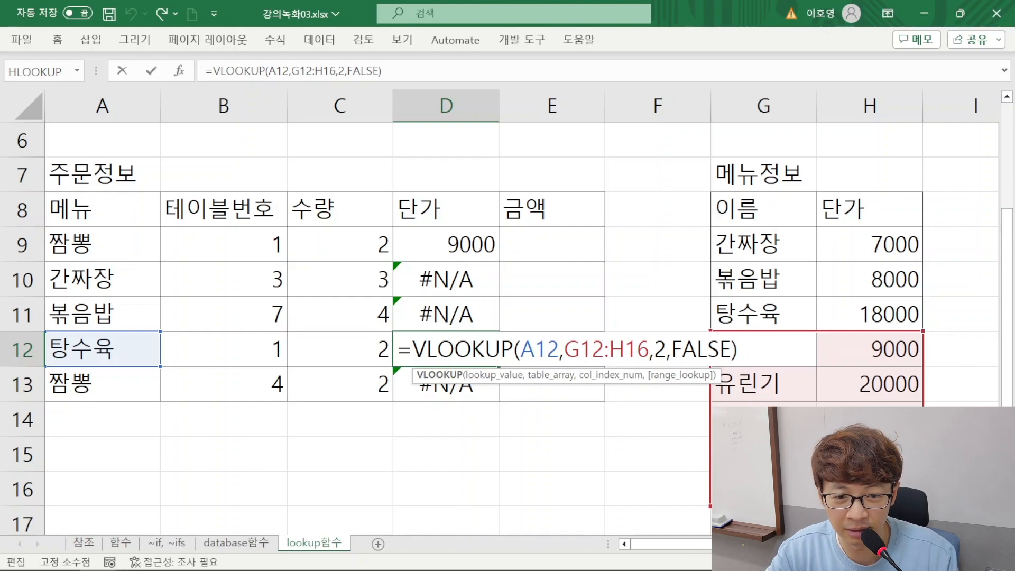
Make the table range in D9's VLOOKUP absolute as $G$9:$H$13 and refill the formula down to D13
key(Escape)
double_click(468, 246)
drag(553, 248, 625, 247)
key(F4)
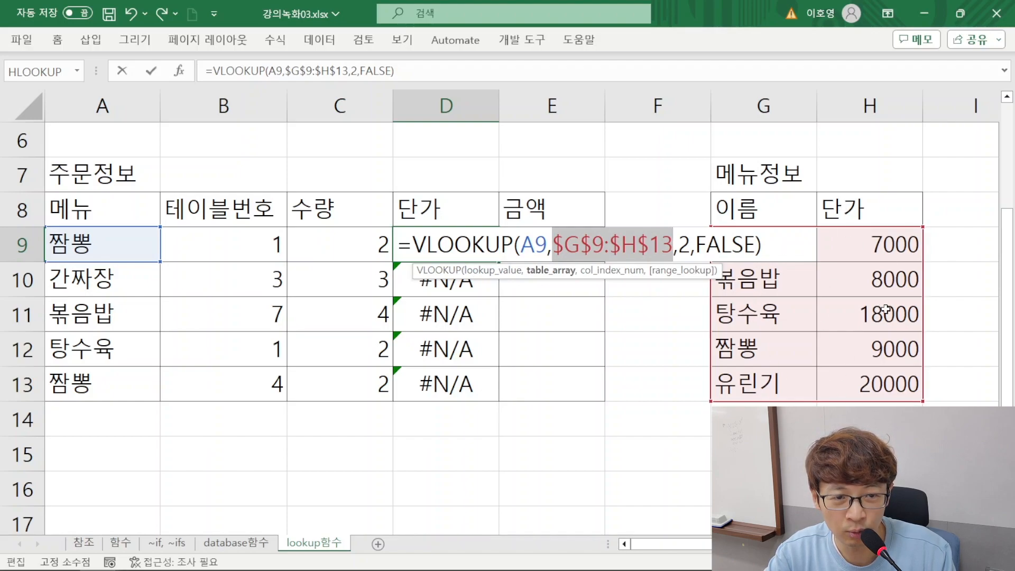
key(Return)
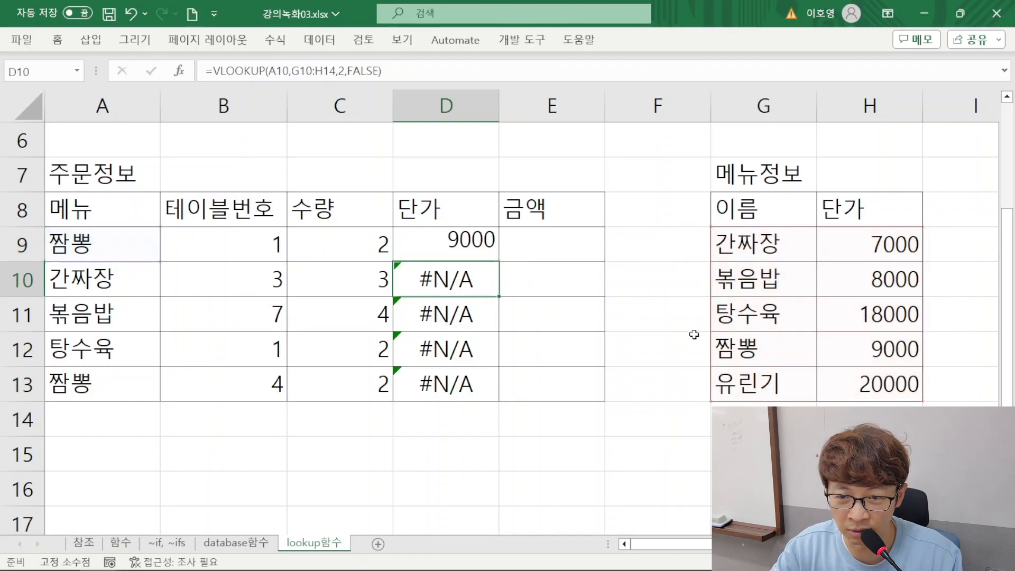
click(494, 252)
drag(497, 262, 501, 393)
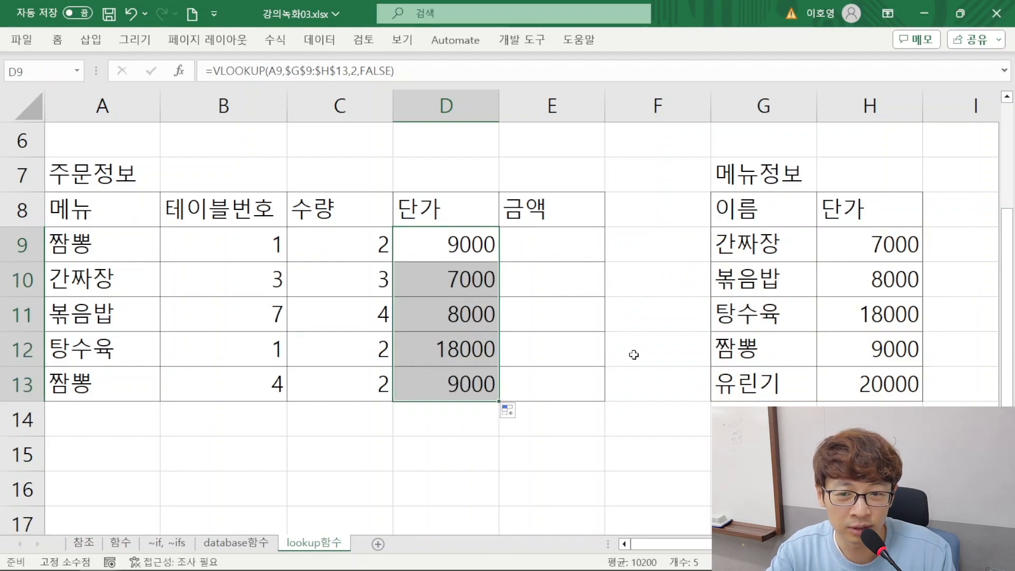
Calculate each order's 금액 by entering =C9*D9 in E9 and filling it down to E13
click(445, 243)
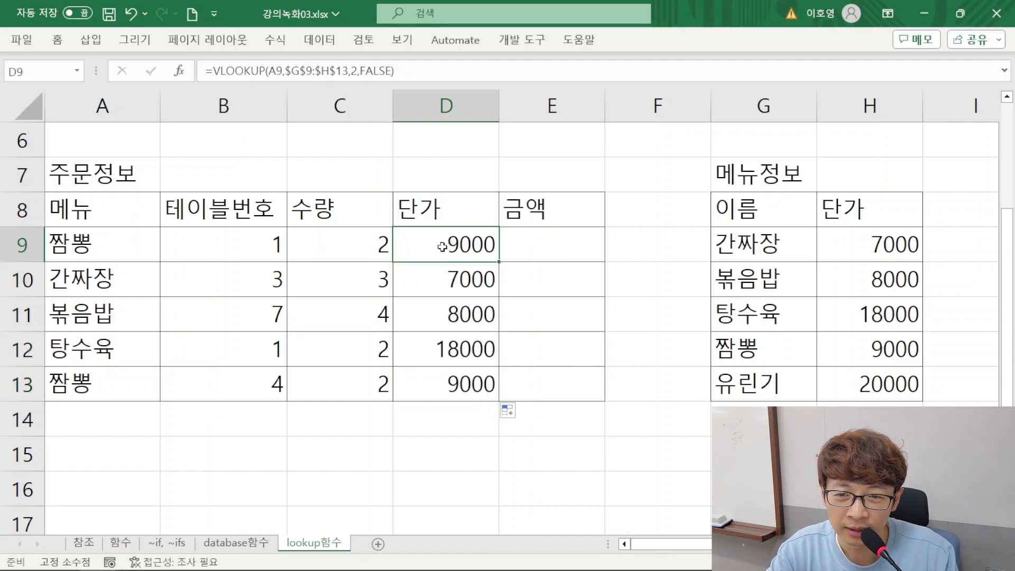
click(385, 259)
drag(113, 253, 516, 256)
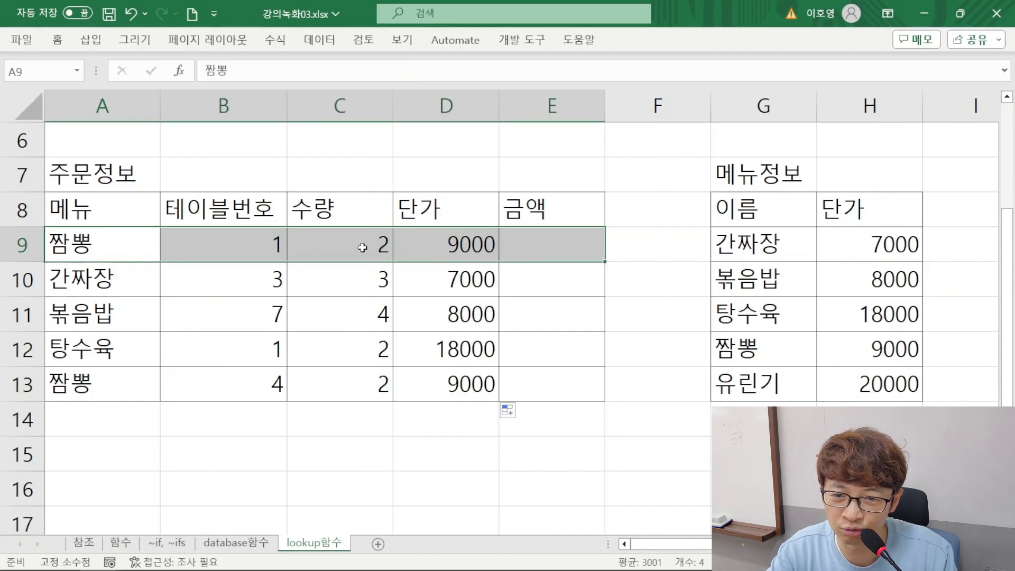
click(540, 241)
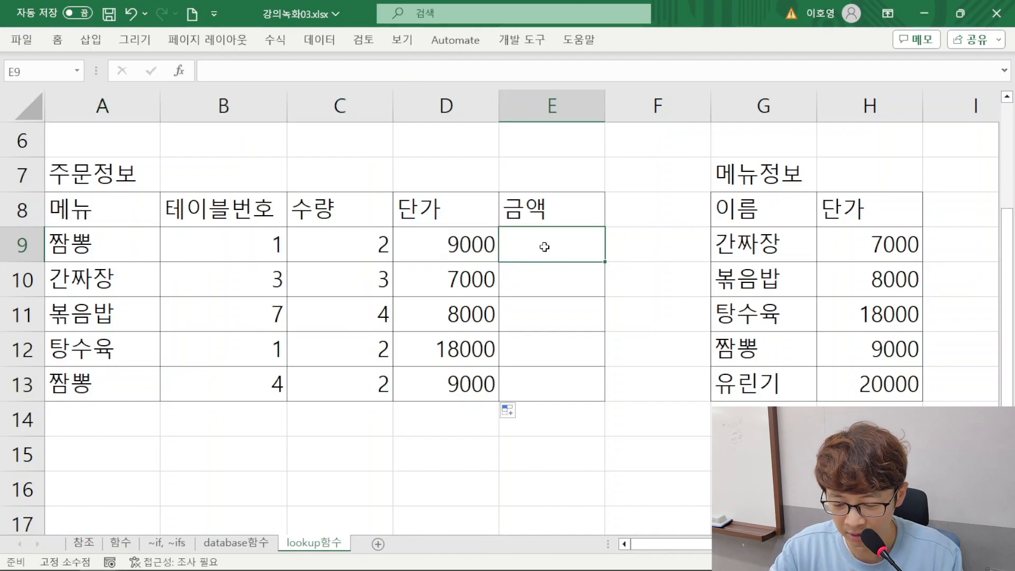
text(=)
click(356, 244)
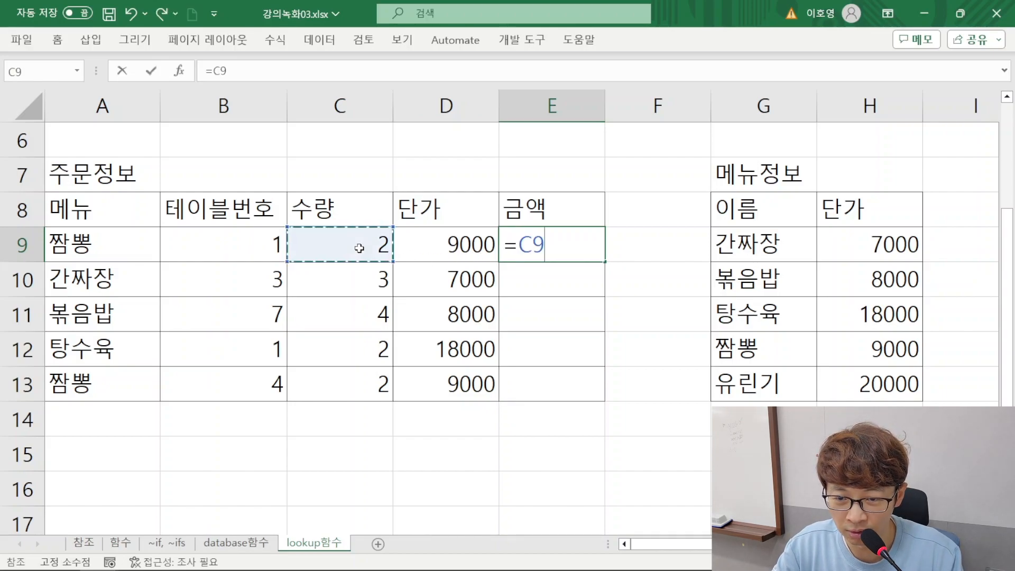
text(*)
click(428, 249)
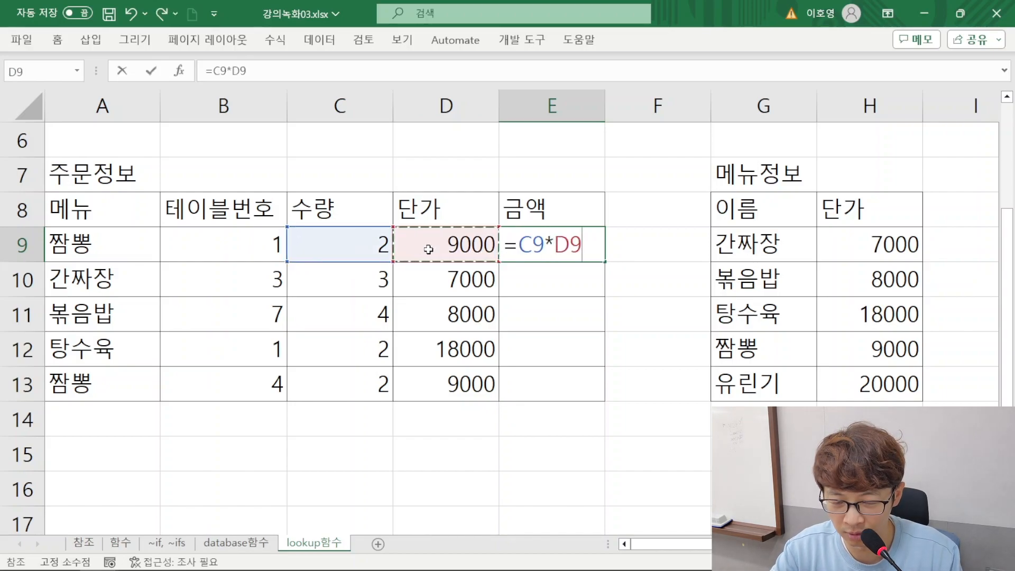
key(Return)
click(595, 248)
drag(606, 263, 593, 396)
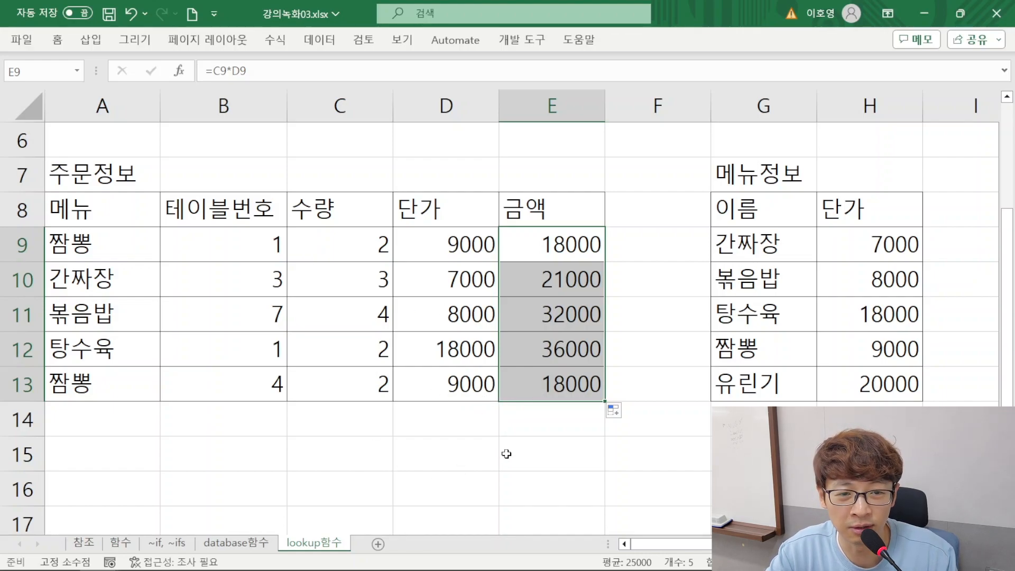
Set the 짬뽕 unit price in H12 to 10000 and check the 짬뽕 orders' unit prices in D9 and D13
click(856, 351)
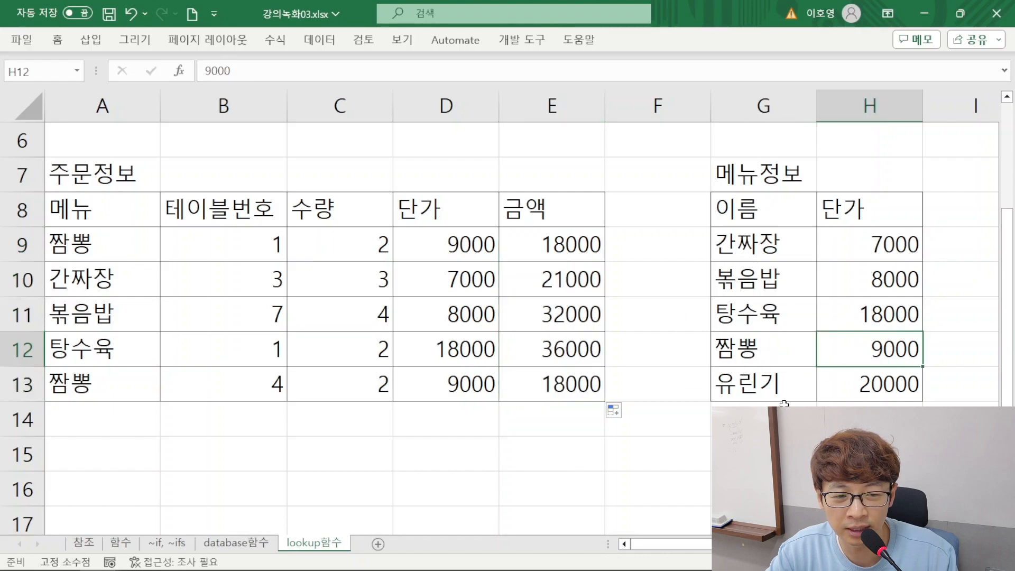
mouse_move(334, 570)
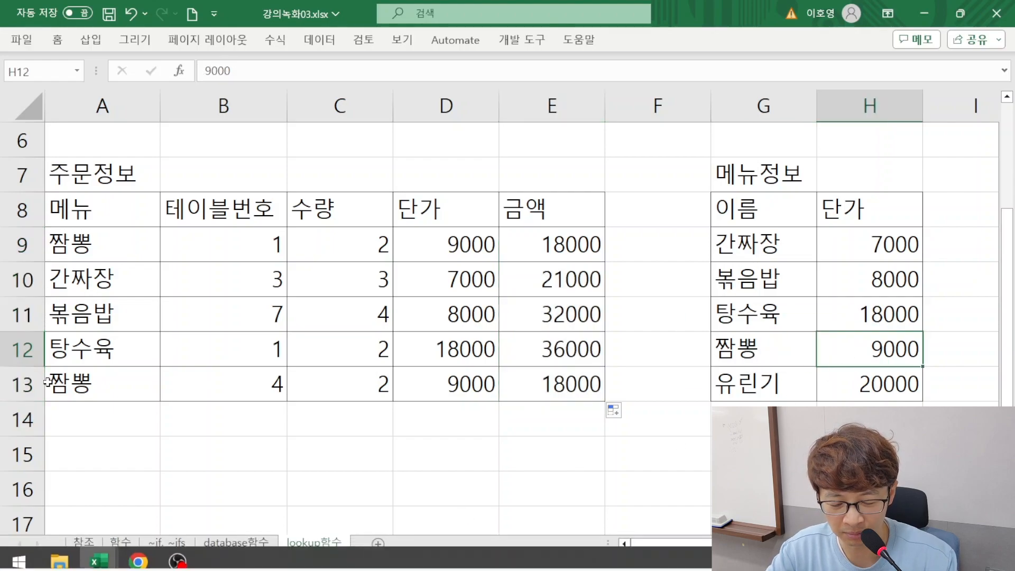
text(10000)
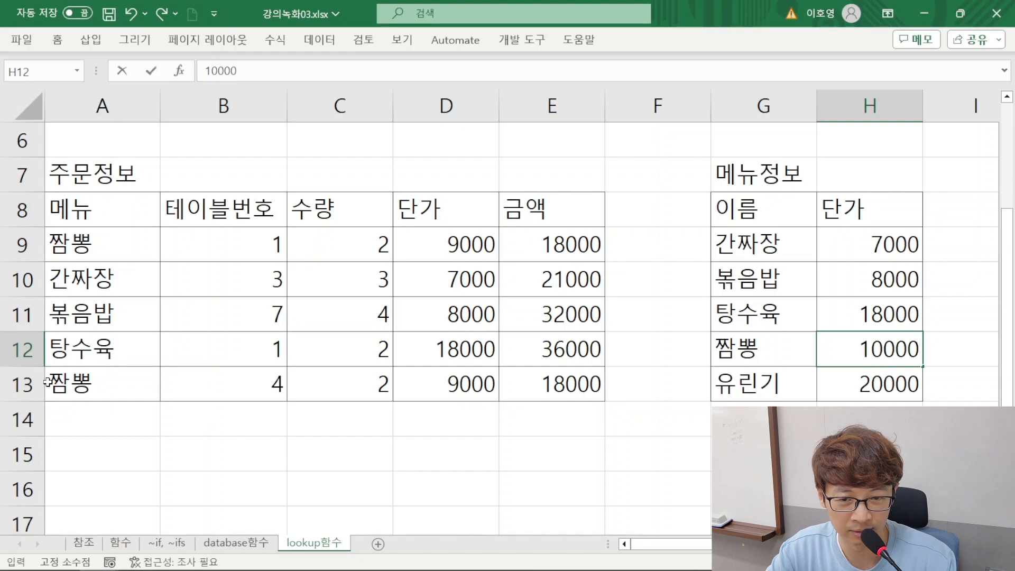
key(Return)
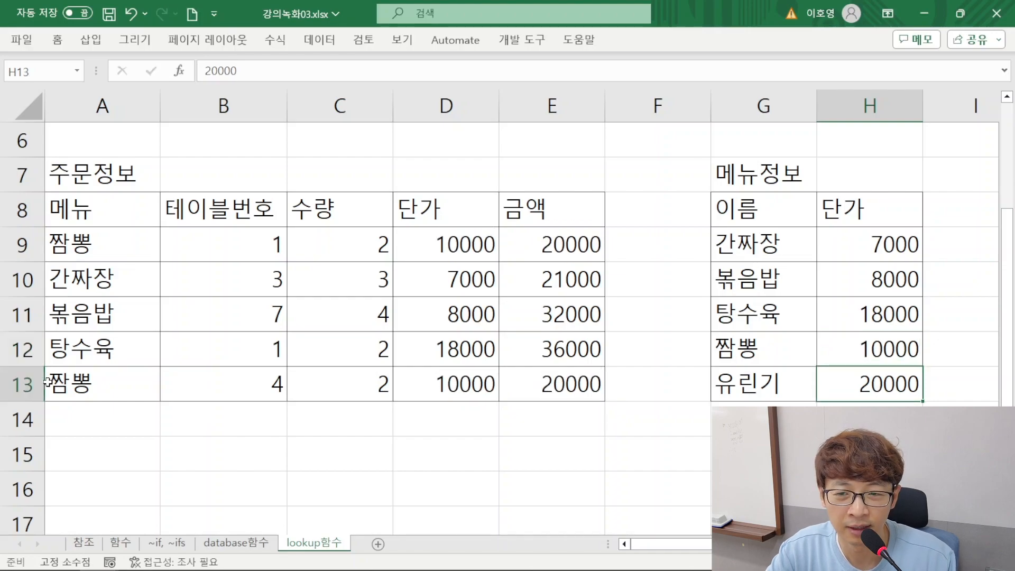
click(450, 240)
click(460, 382)
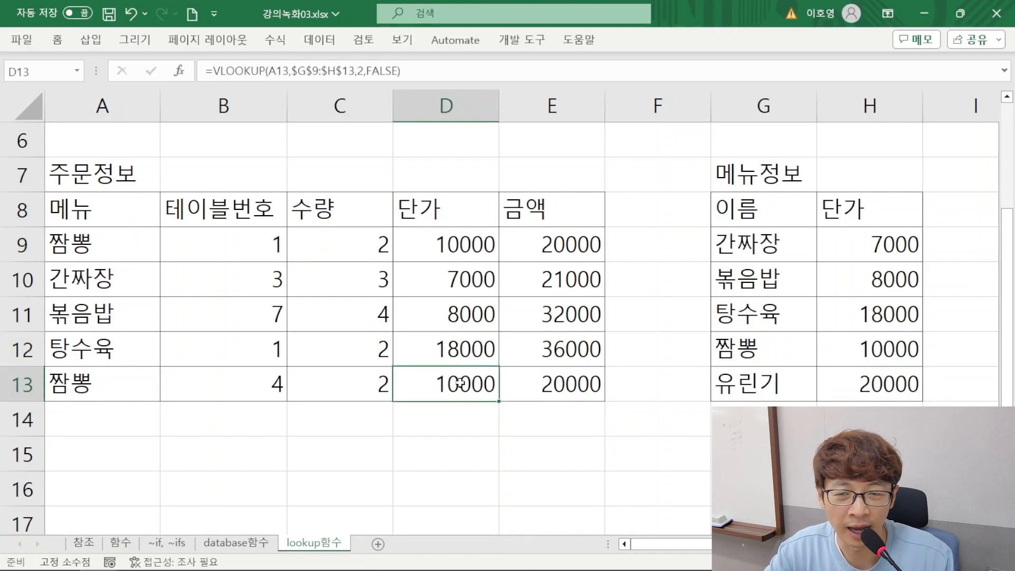
Examine the menu table against the orders' unit prices and amounts, and compare the two order rows for table number 1
drag(756, 232, 899, 387)
drag(449, 237, 568, 384)
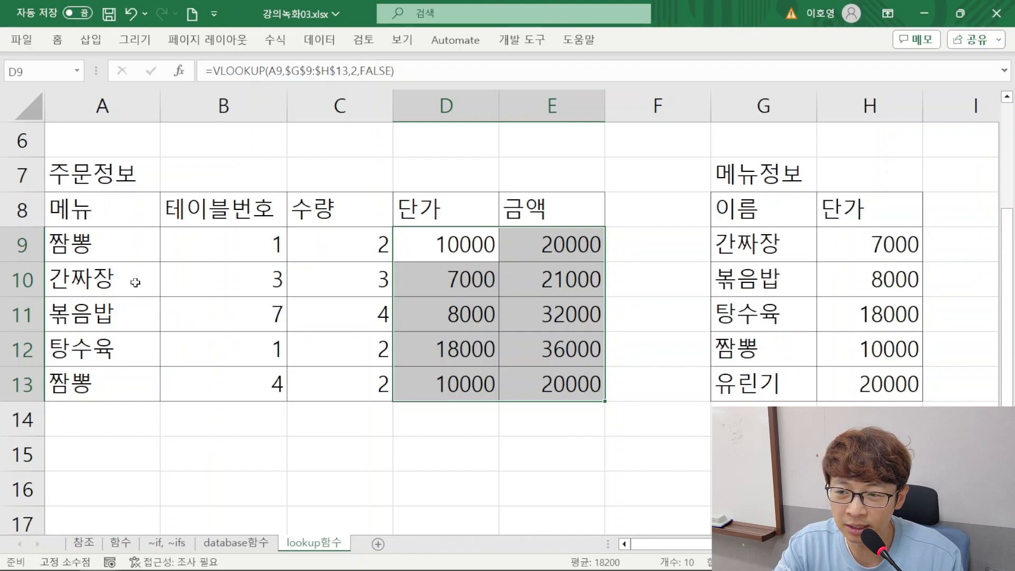
click(100, 248)
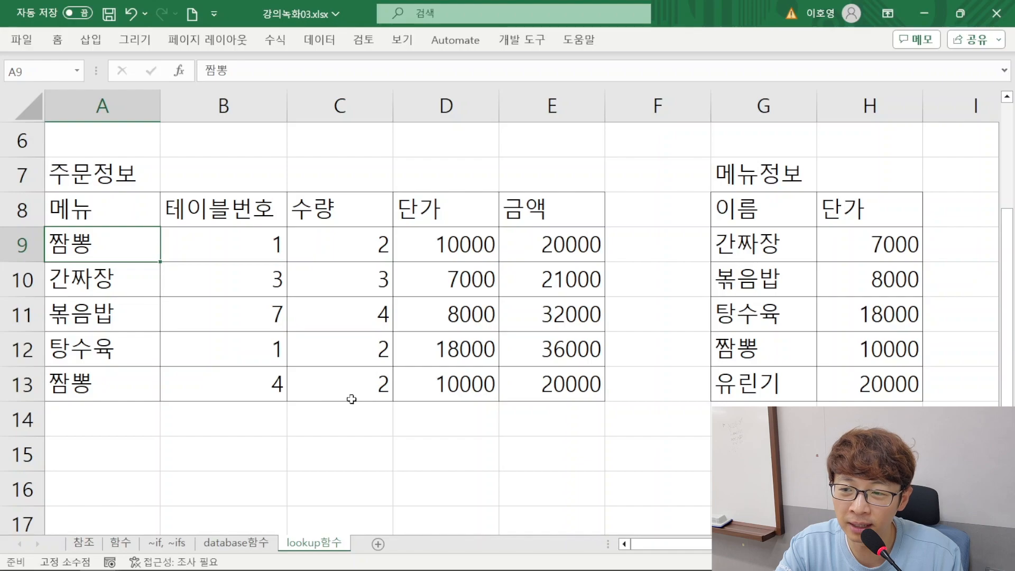
drag(141, 252, 285, 257)
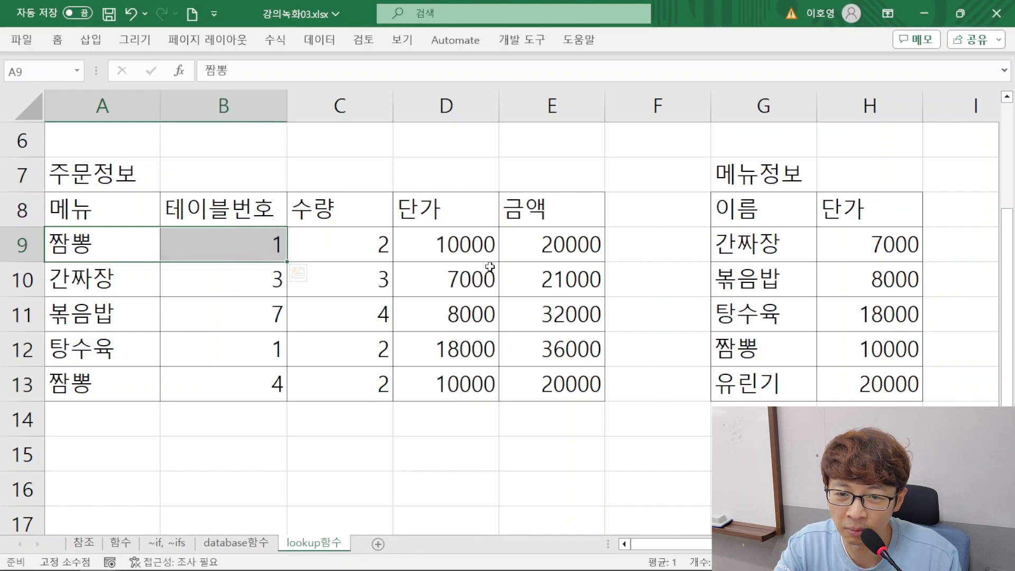
click(491, 253)
drag(51, 238, 524, 236)
drag(122, 353, 519, 349)
ctrl+drag(138, 244, 517, 259)
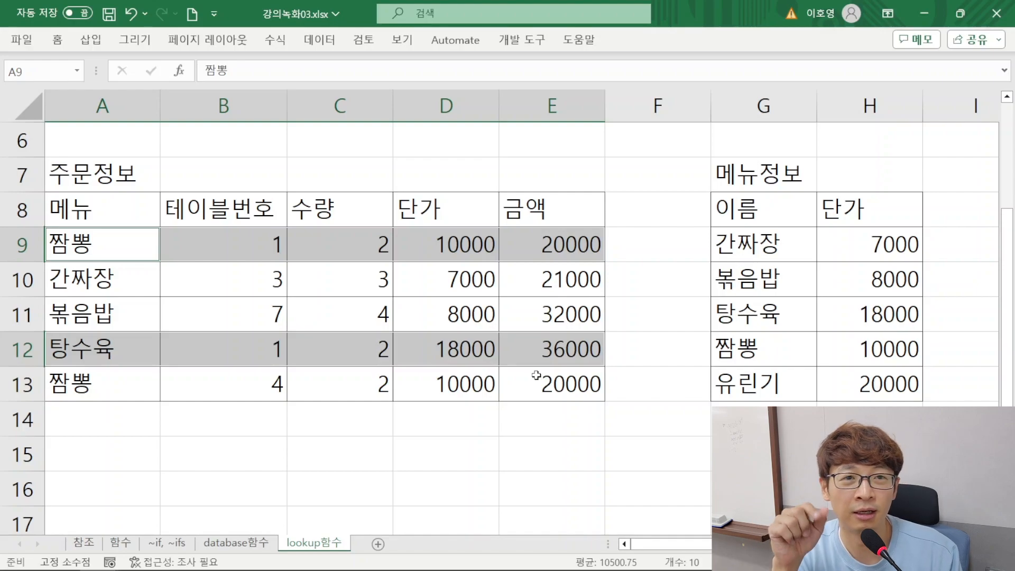
click(517, 355)
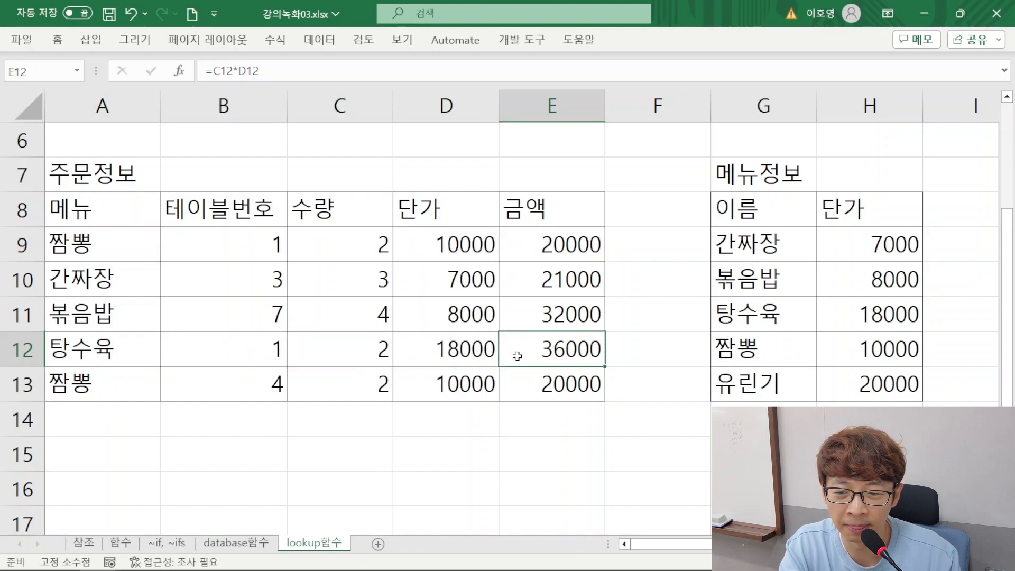
click(233, 251)
click(257, 348)
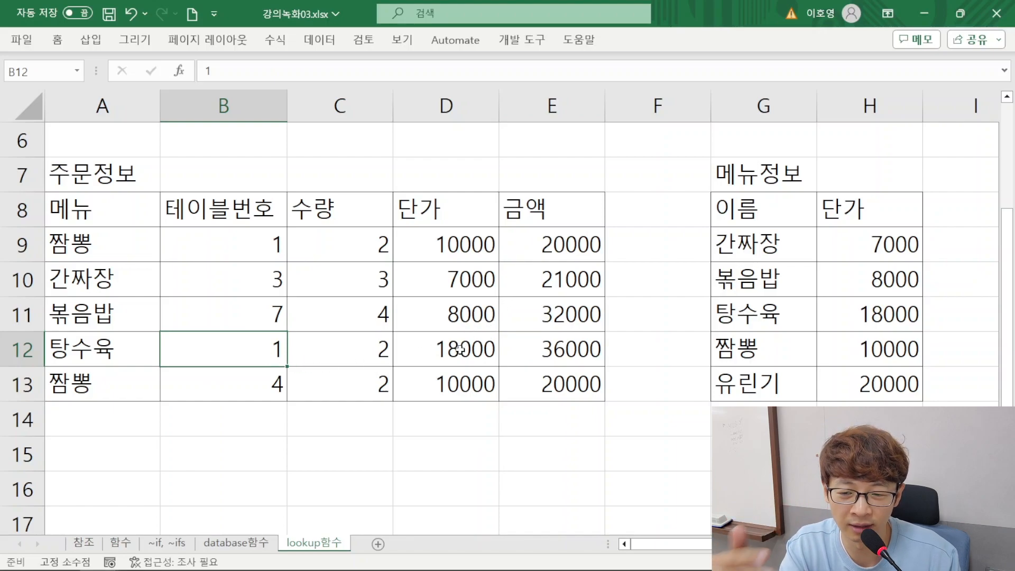
Review the conditional calculation examples on the database함수 and ~if, ~ifs sheets, including the 부서명 and 근무평가 columns of 연습2
click(246, 544)
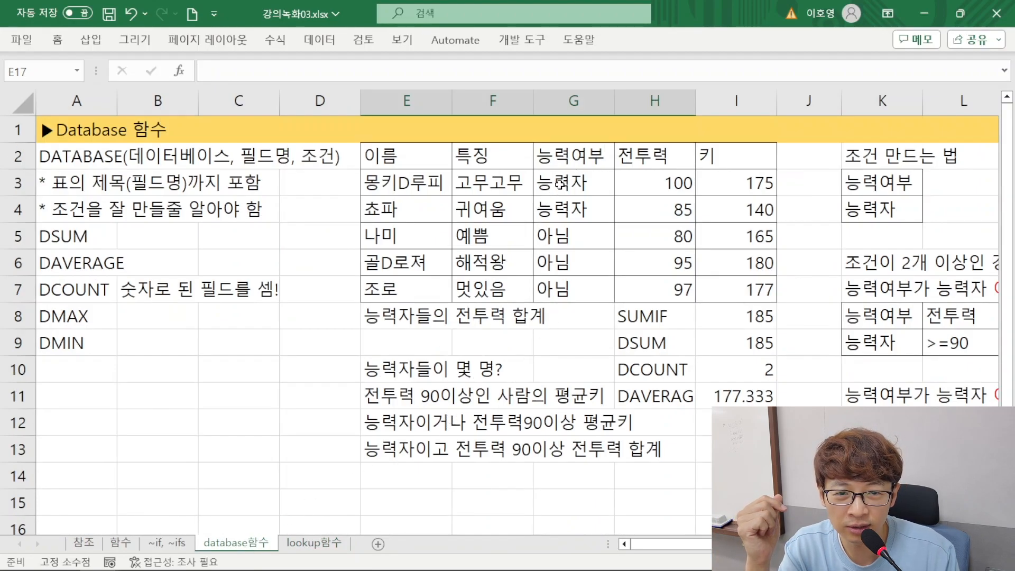
drag(560, 183, 563, 210)
drag(644, 187, 652, 211)
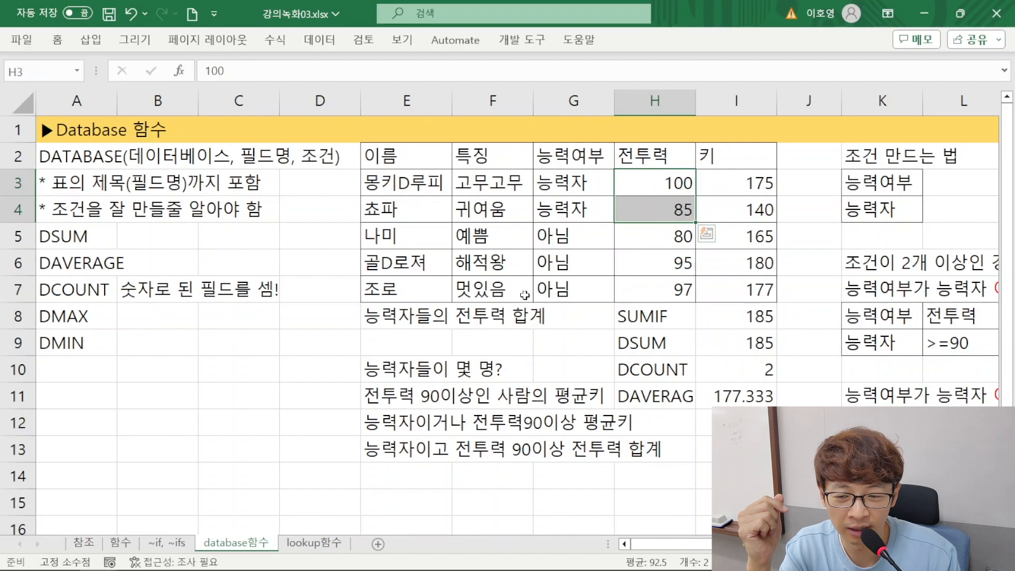
click(167, 475)
click(172, 542)
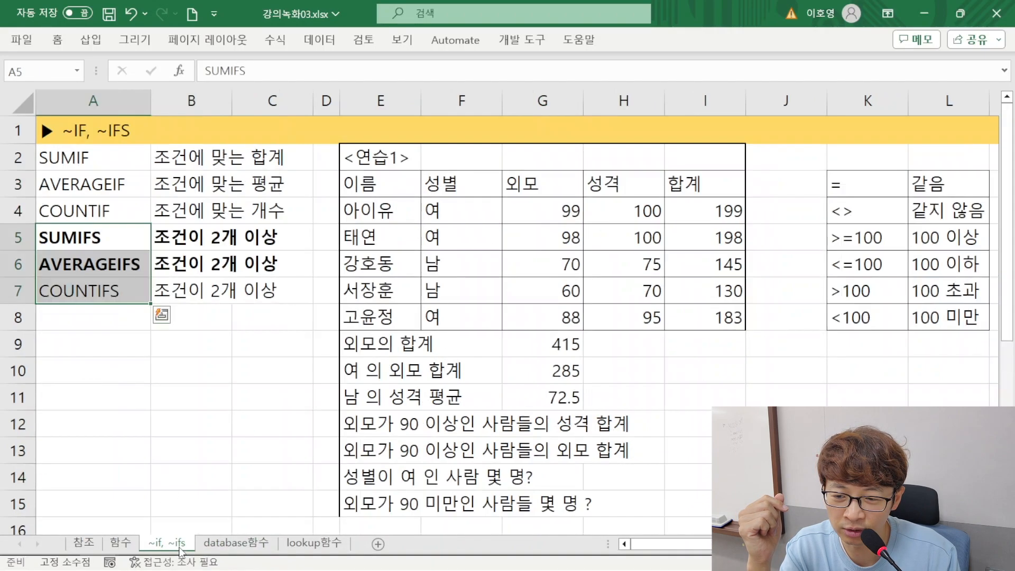
scroll(487, 270, down, 3)
scroll(487, 270, down, 2)
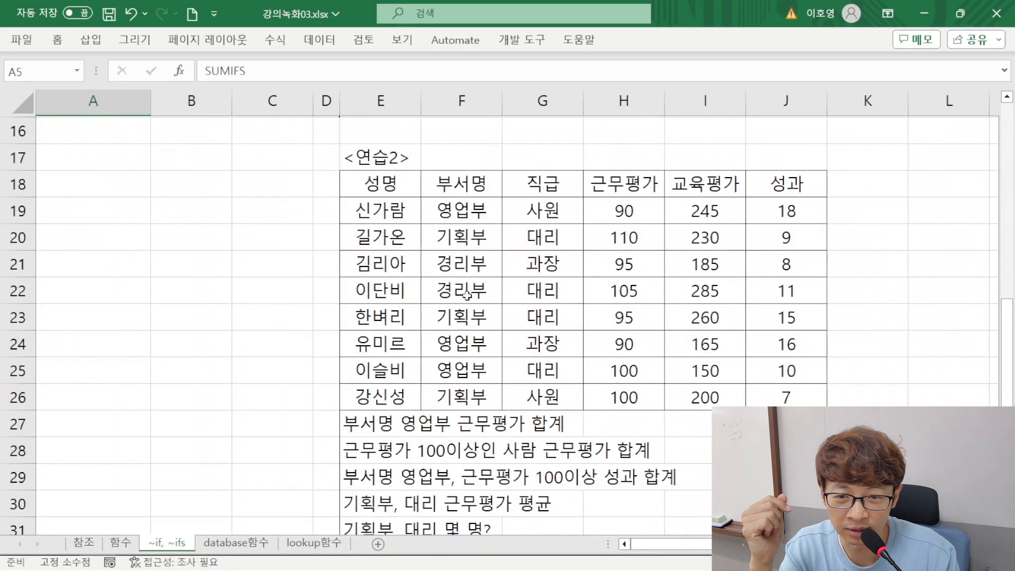
drag(450, 213, 463, 392)
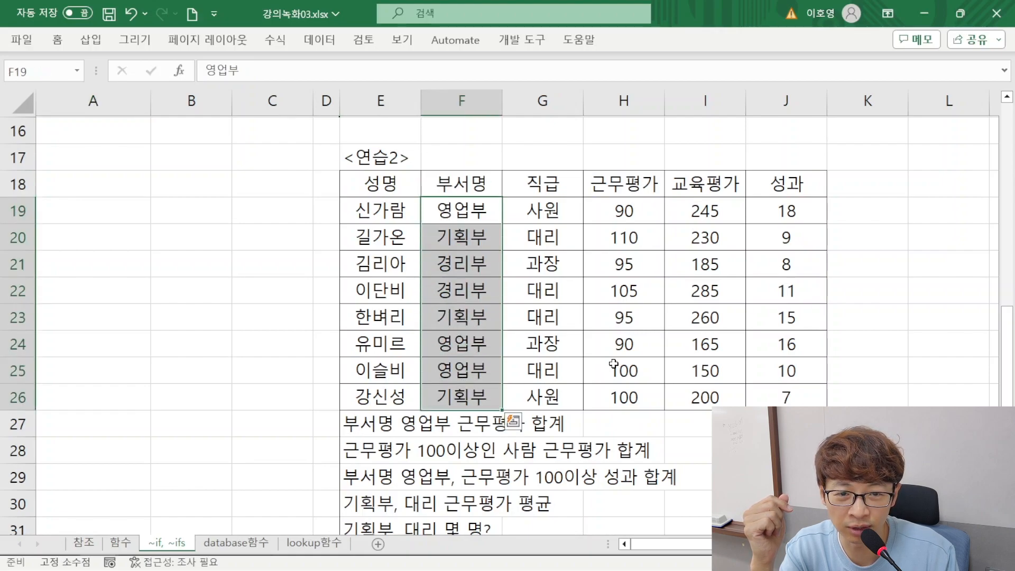
drag(617, 210, 640, 393)
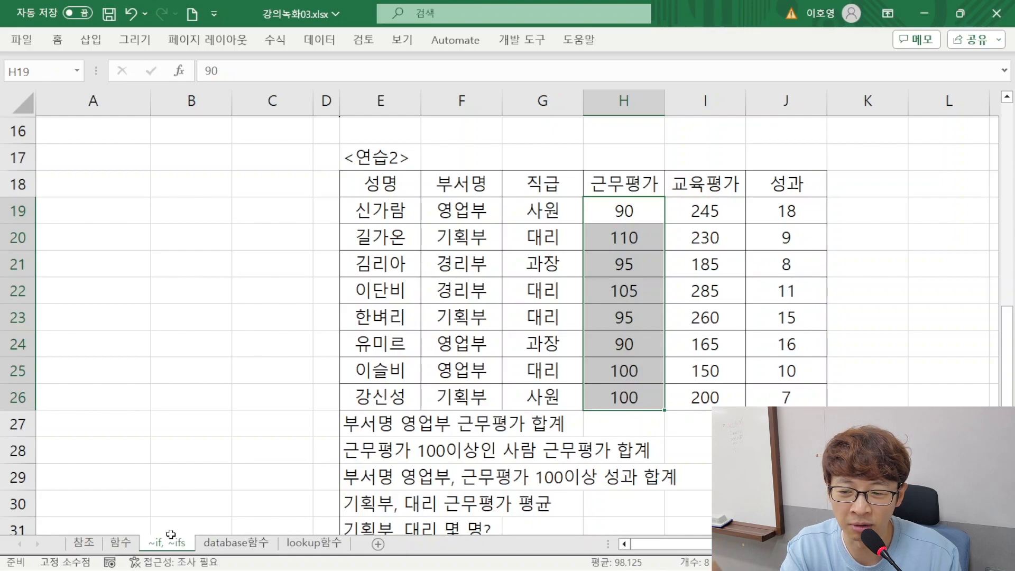
click(234, 543)
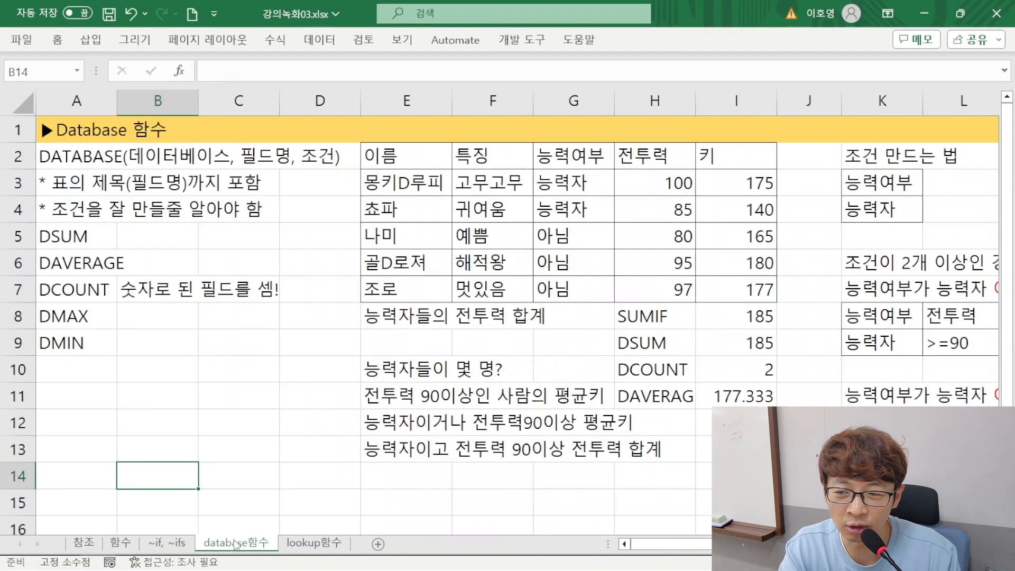
Return to the lookup함수 sheet and examine the order table, focusing on the rows with table number 1
click(288, 547)
drag(227, 252, 524, 383)
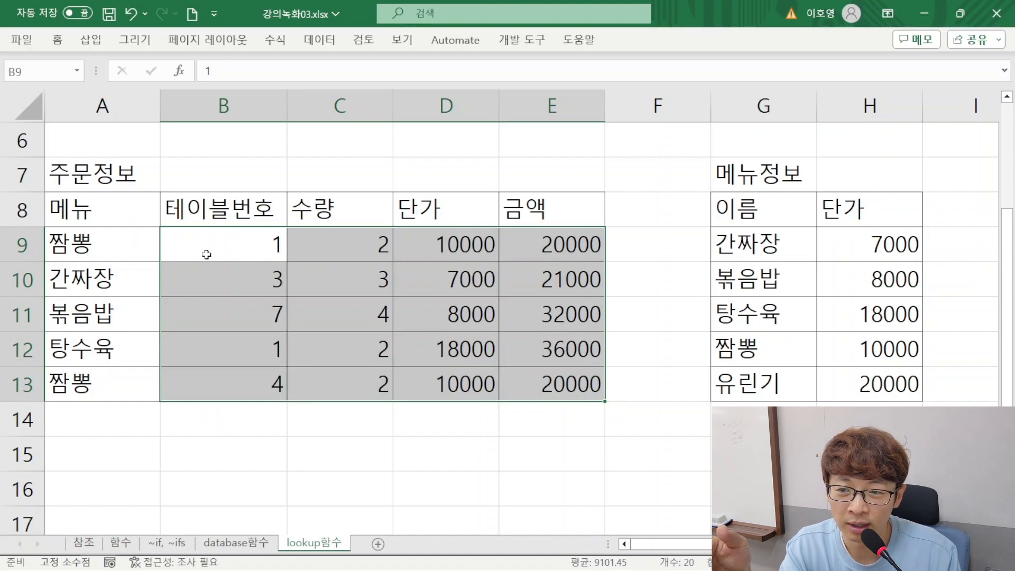
click(220, 243)
drag(221, 244, 338, 244)
drag(222, 347, 526, 347)
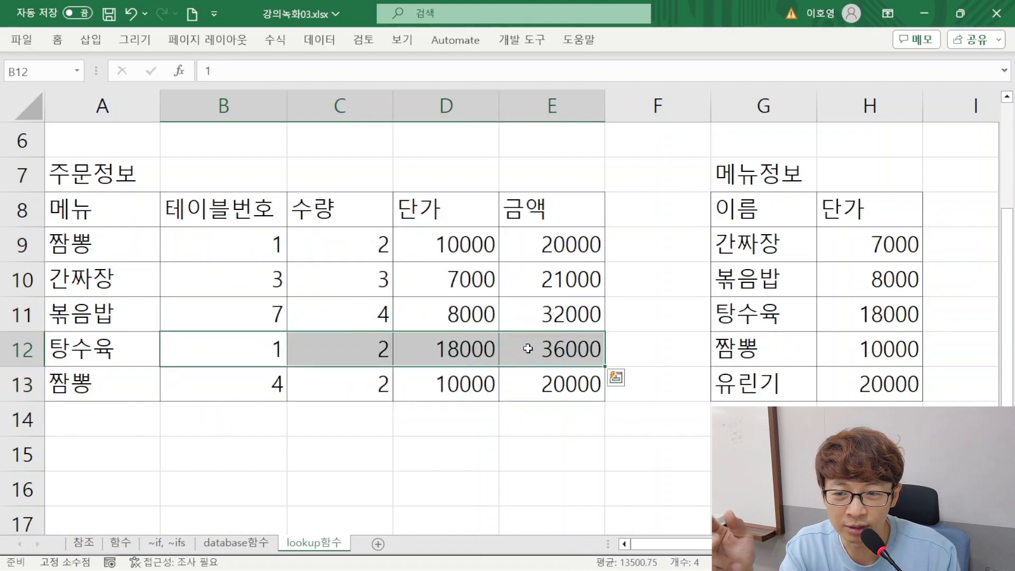
scroll(389, 423, down, 1)
scroll(312, 336, up, 1)
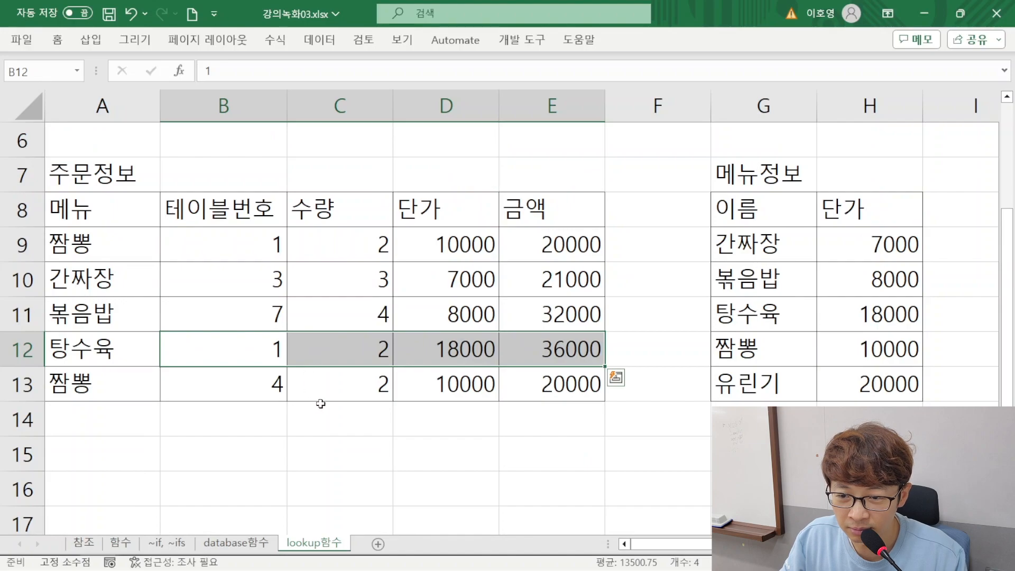
Begin a SUMIF formula in C14 with the table numbers B9:B13 as the criteria range
click(342, 427)
text(=ㄴ)
key(BackSpace)
text(SUJM)
key(BackSpace)
key(BackSpace)
text(MIF()
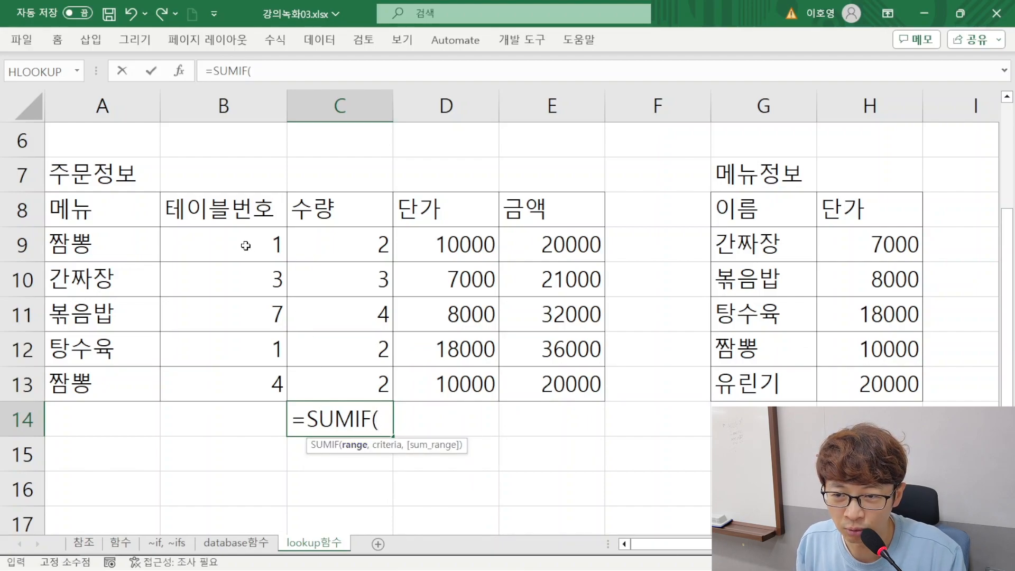
drag(244, 247, 257, 391)
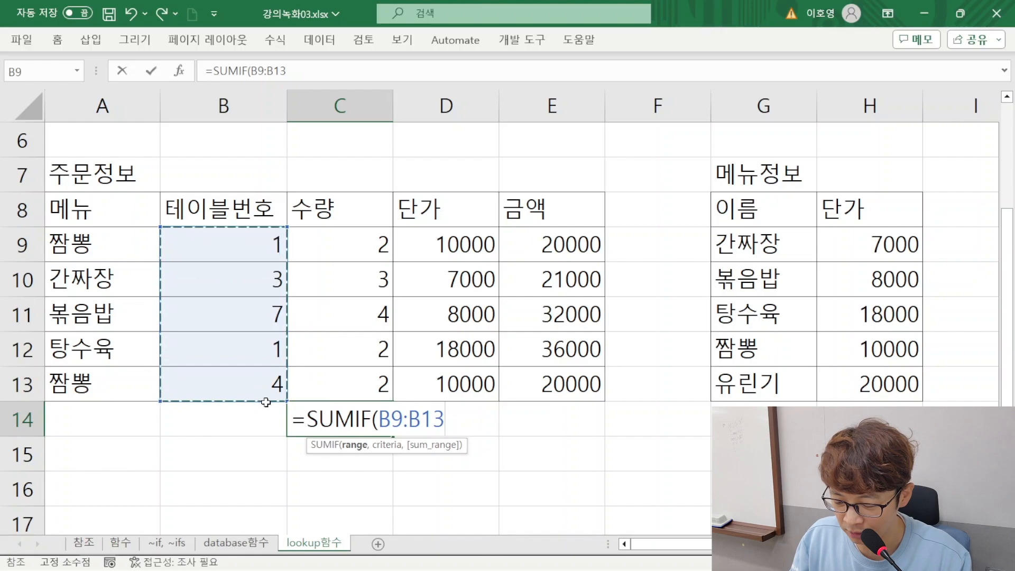
text(,)
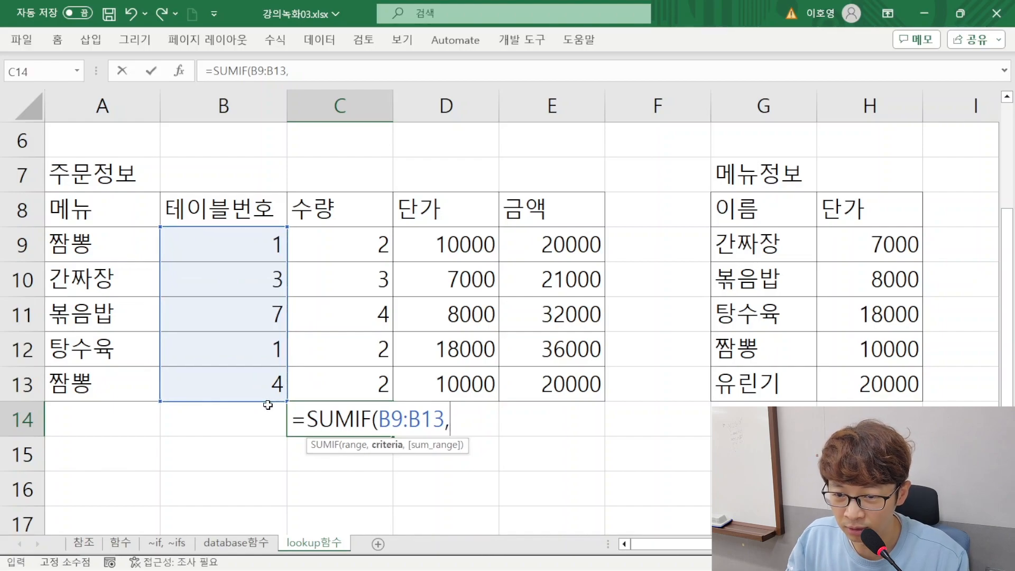
text("1",)
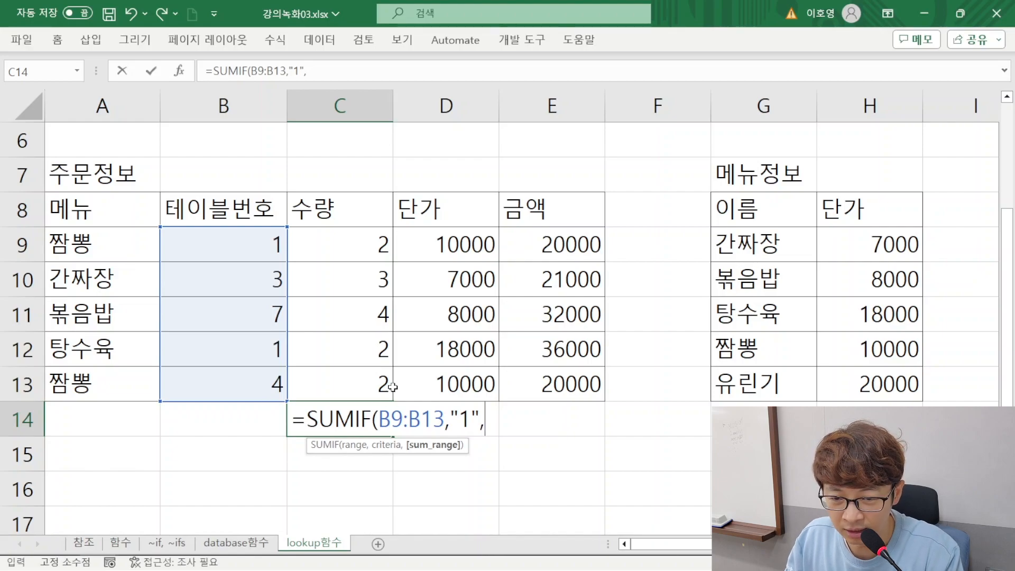
Enter "=1" as the criterion of the SUMIF formula in C14
key(Left)
key(Left)
key(BackSpace)
key(BackSpace)
key(BackSpace)
key(BackSpace)
text(=1")
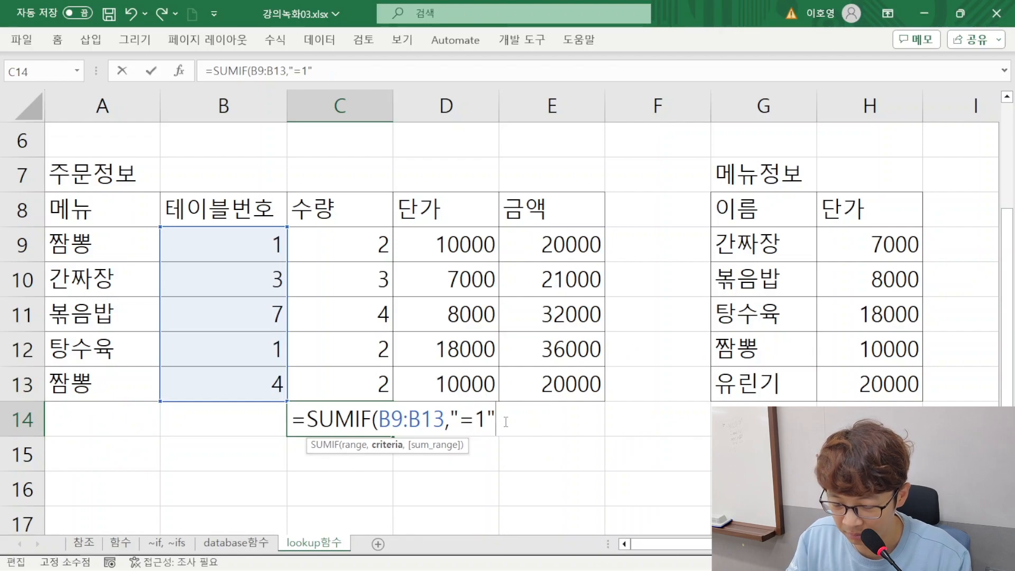
text(,)
Complete the SUMIF formula in C14 with the amounts E9:E13 as the sum range
drag(554, 241, 569, 370)
text())
key(Return)
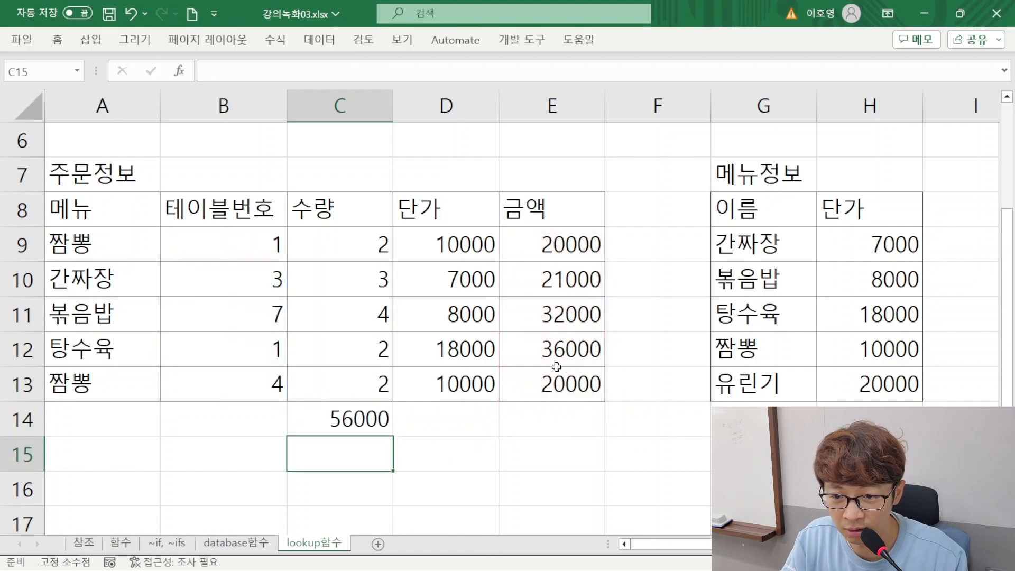
Move the SUMIF formula from C14 to H15, below the menu price table
click(374, 429)
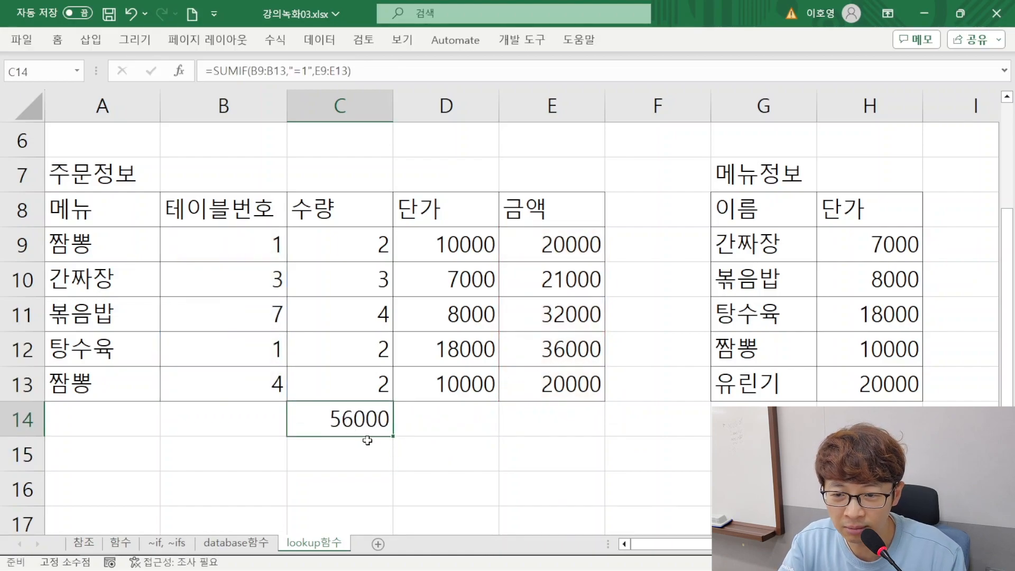
scroll(364, 440, down, 1)
drag(359, 332, 852, 349)
click(821, 405)
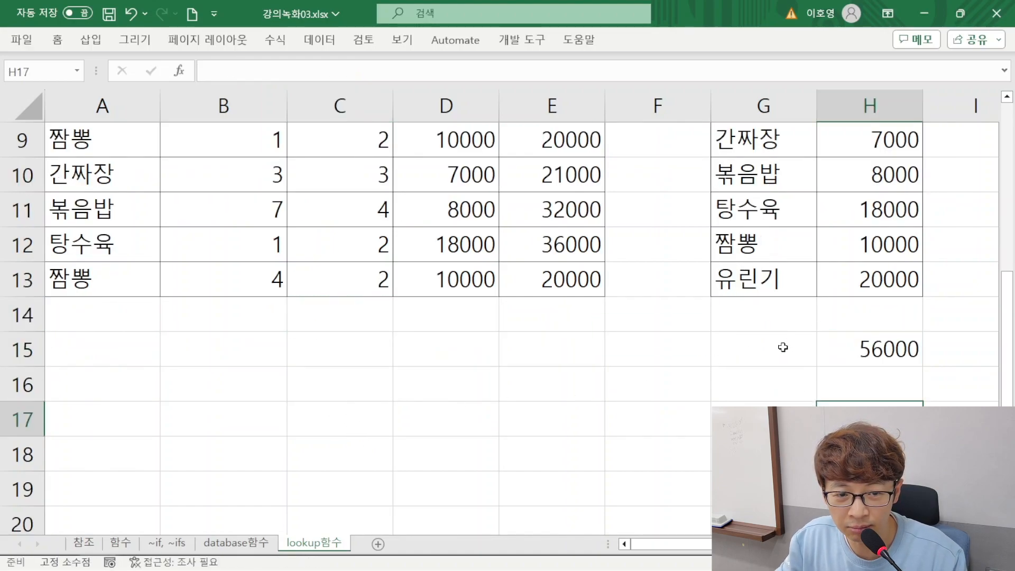
List the table numbers 1 to 5 in G15:G19
click(781, 347)
text(1)
key(Return)
text(2)
key(Return)
text(3)
key(Return)
key(Return)
key(Return)
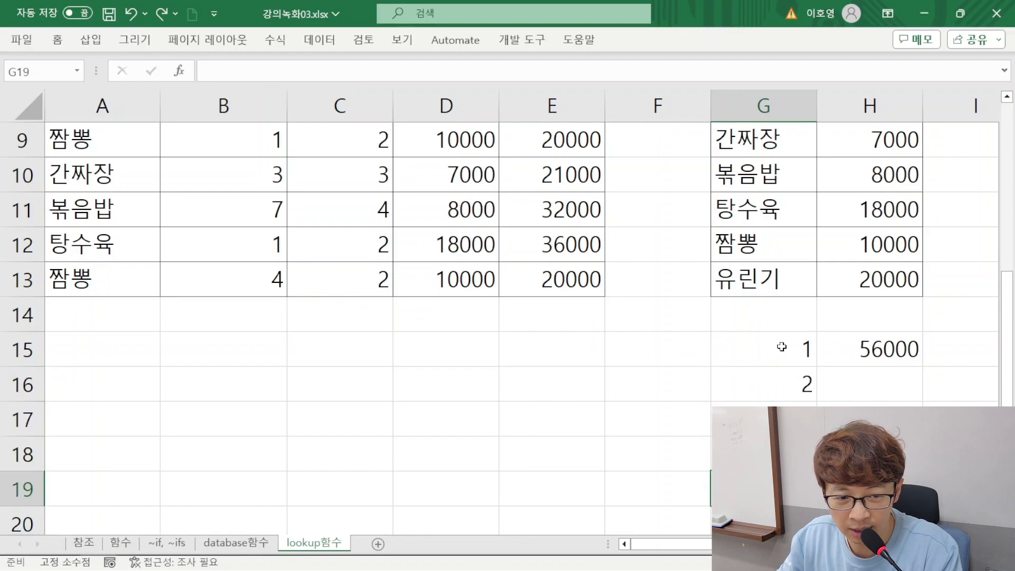
Replace the fixed "=1" criterion in the H15 SUMIF formula with a reference to cell G15
double_click(878, 316)
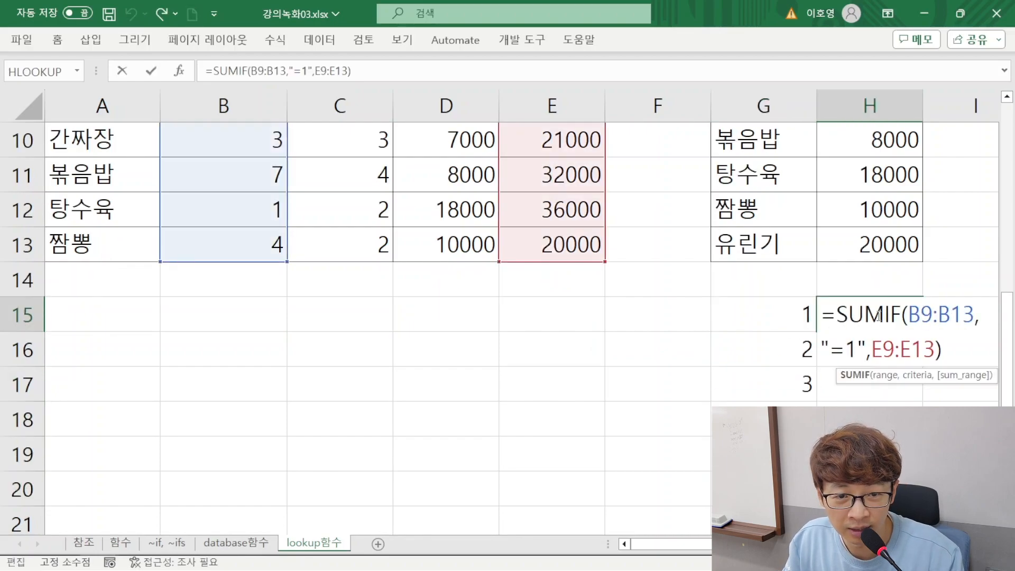
scroll(706, 331, right, 2)
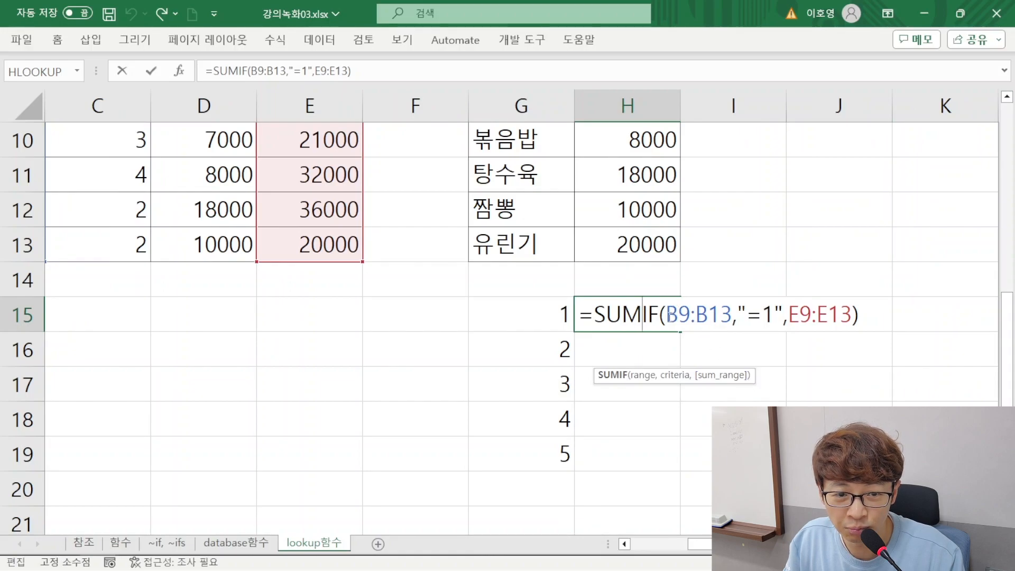
drag(746, 315, 773, 315)
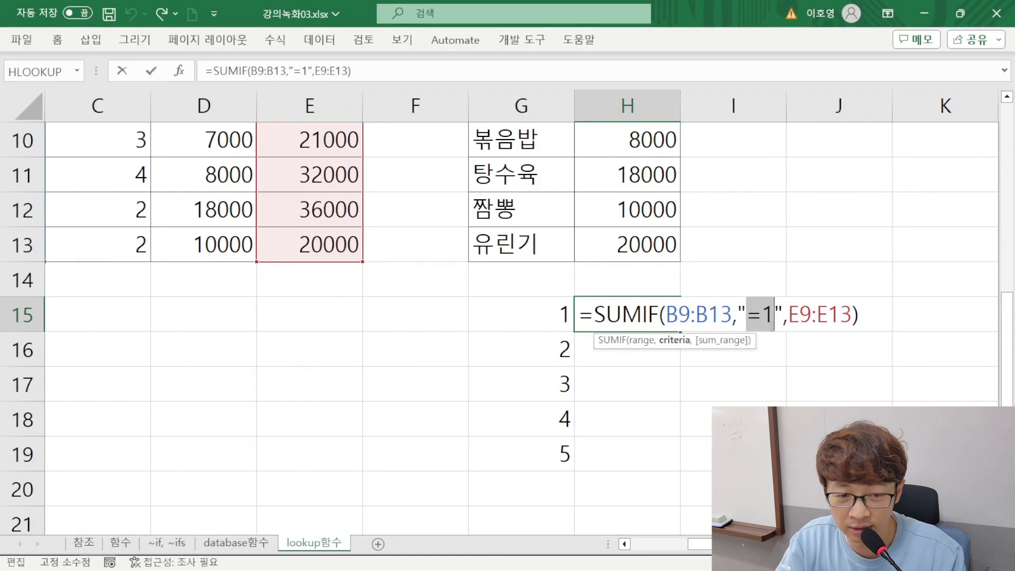
key(BackSpace)
key(BackSpace)
key(BackSpace)
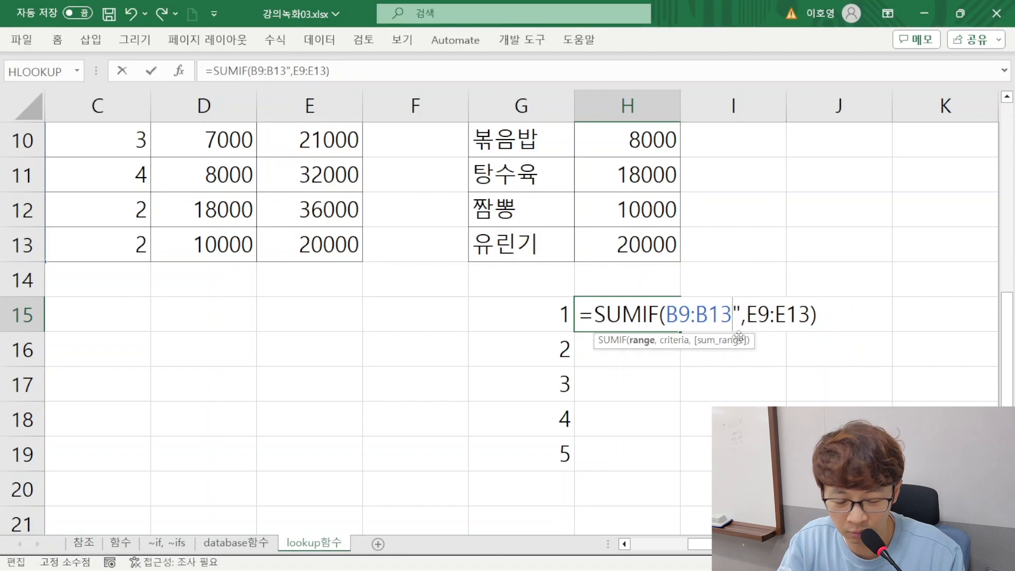
text(,)
key(Delete)
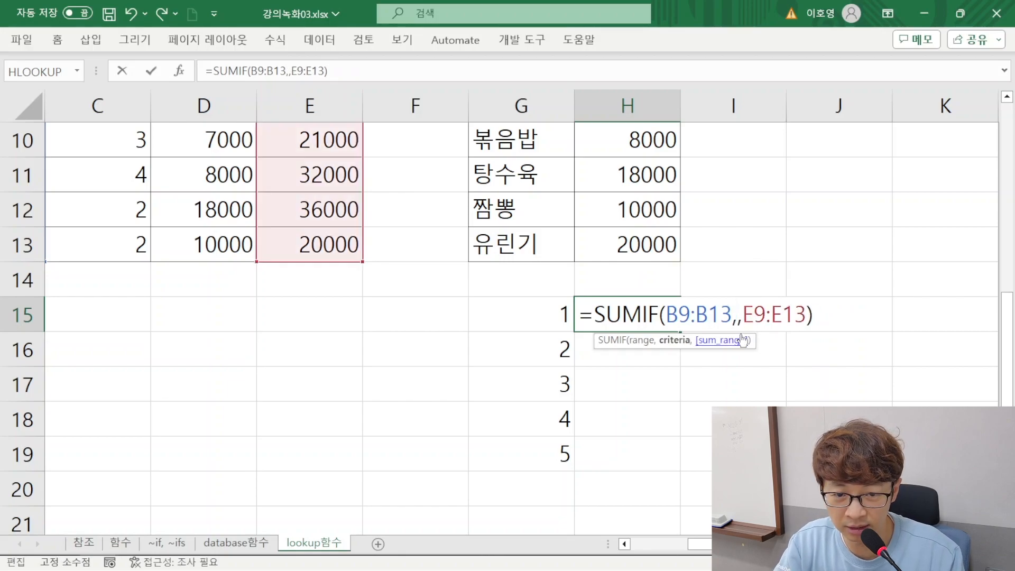
click(532, 316)
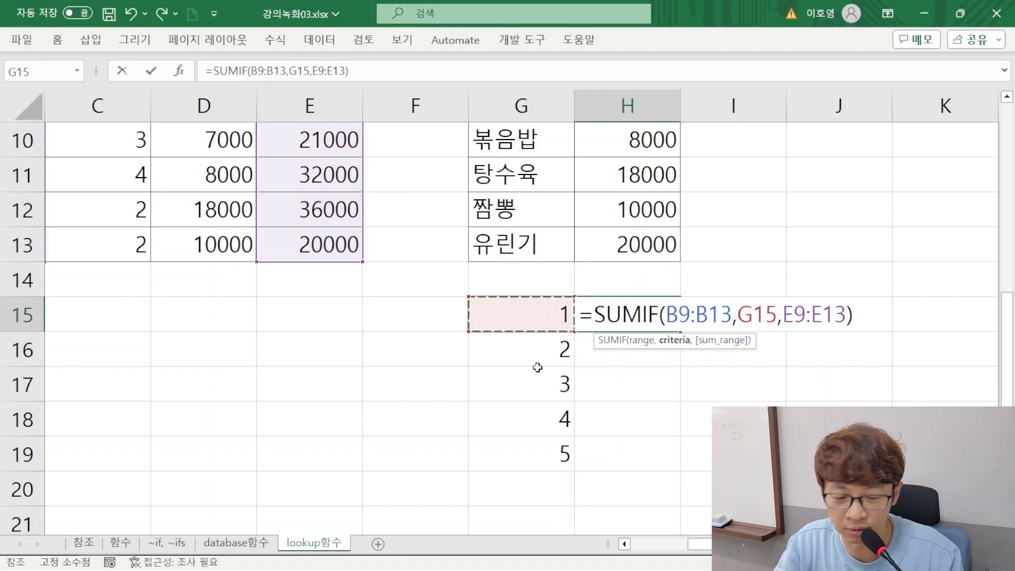
key(Return)
Make both ranges of the H15 SUMIF formula absolute, as $B$9:$B$13 and $E$9:$E$13
click(652, 314)
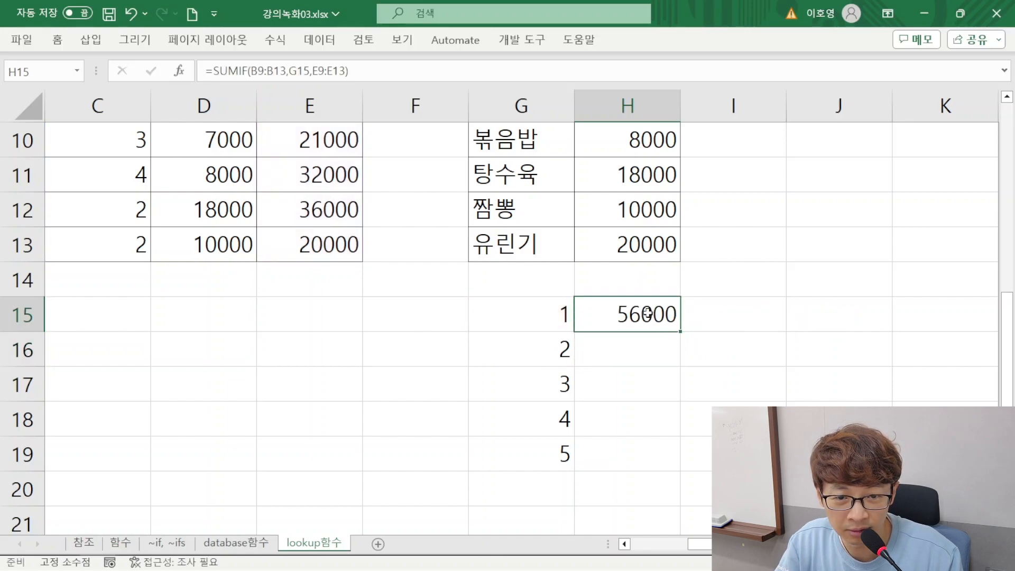
double_click(655, 317)
drag(667, 314, 735, 314)
key(F4)
drag(832, 316, 893, 316)
key(F4)
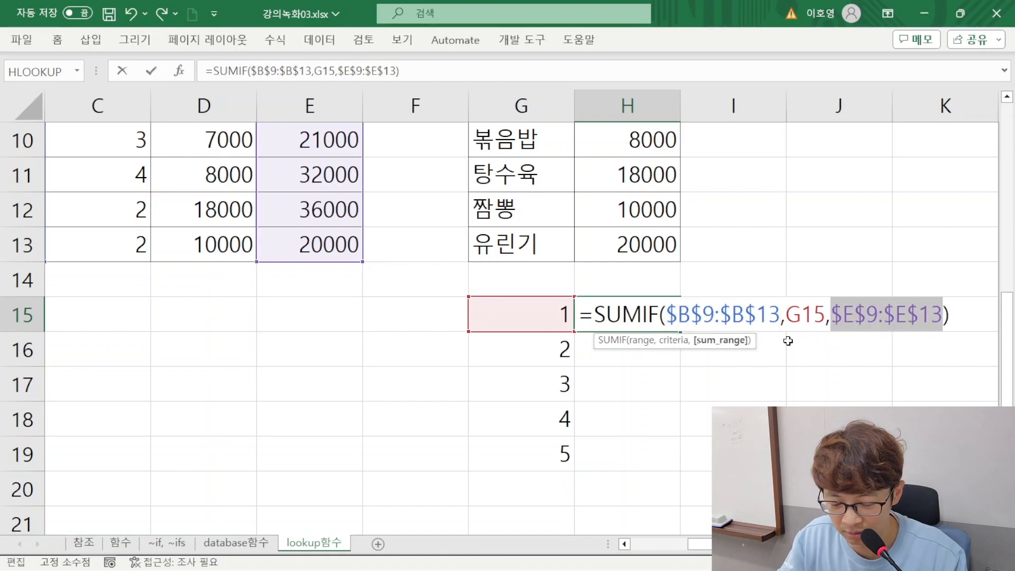
key(Return)
Fill the SUMIF formula from H15 down to H19 and check the totals per table number
click(673, 329)
drag(683, 332, 643, 459)
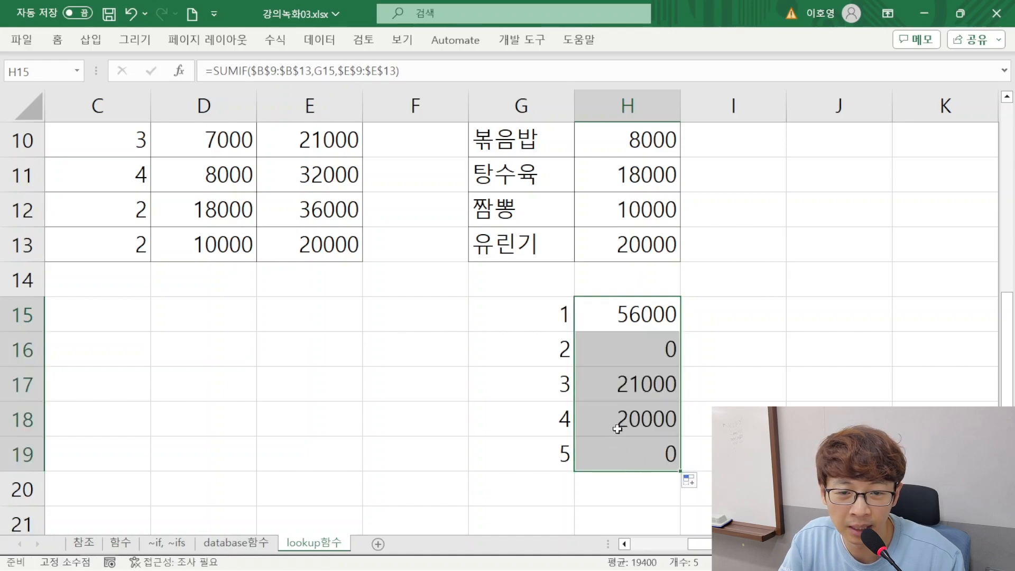
click(611, 316)
click(617, 384)
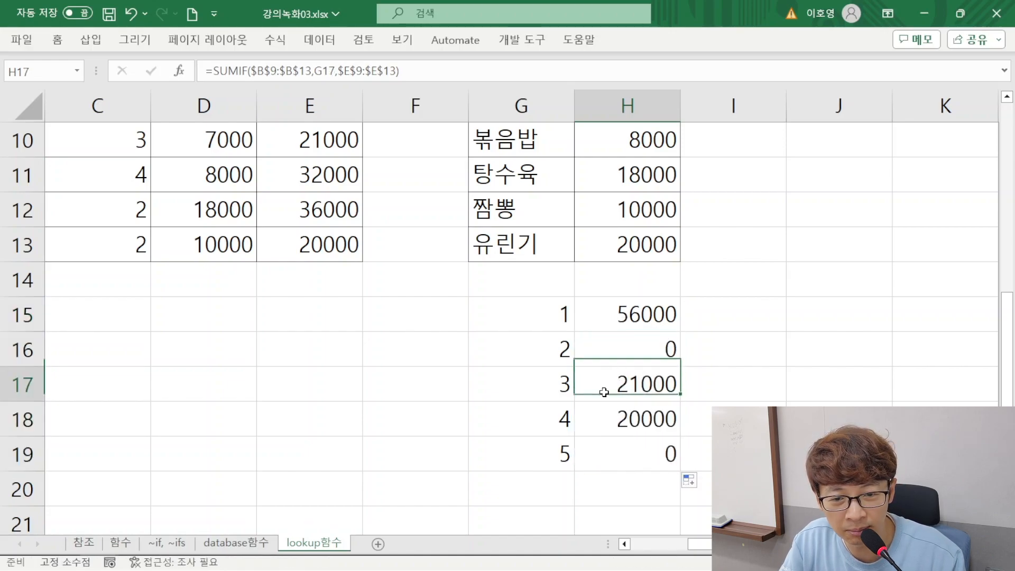
click(619, 423)
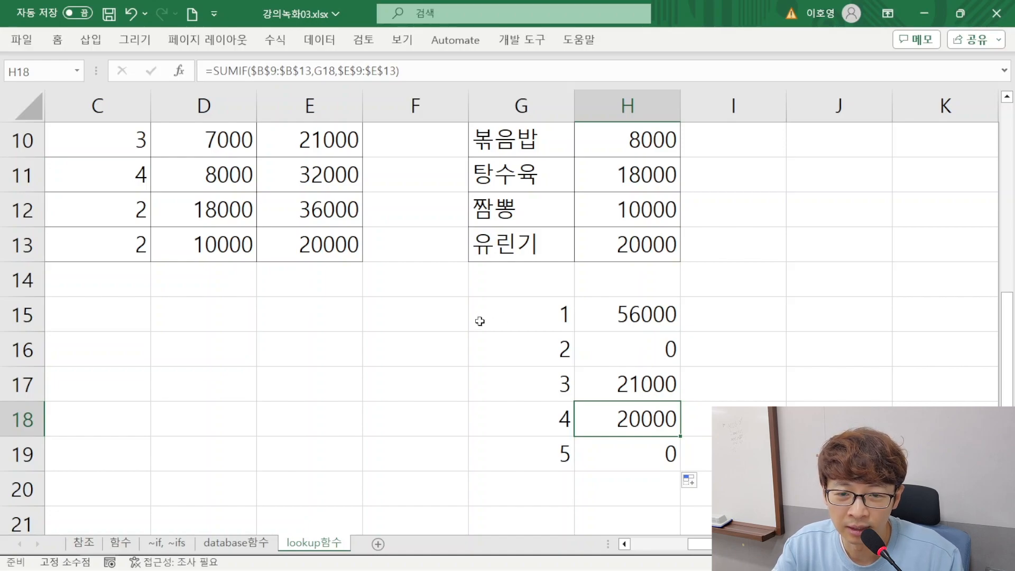
Clear the table numbers and SUMIF totals in G15:H19
click(479, 321)
drag(521, 312, 664, 470)
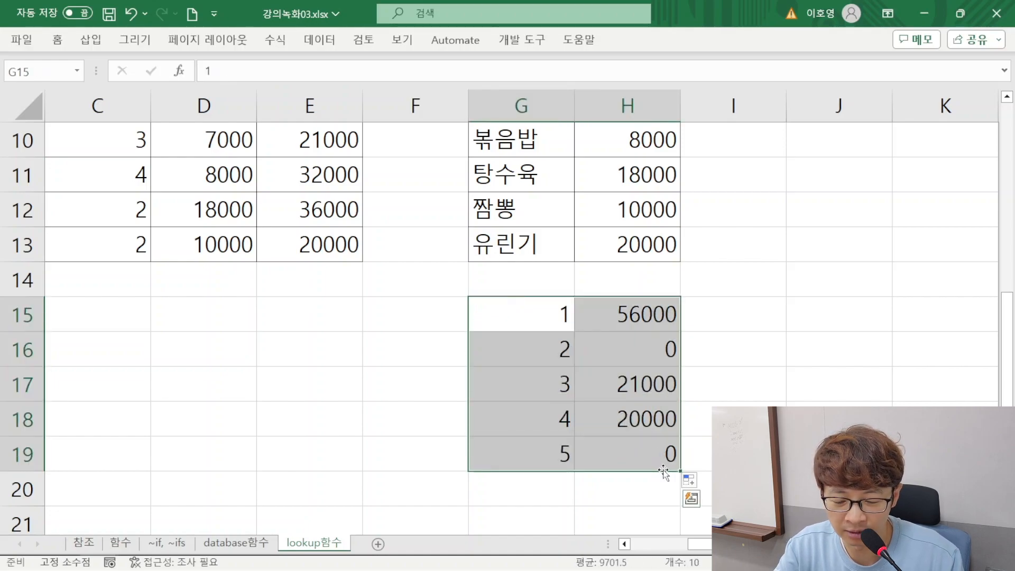
key(Delete)
Examine the order table A8:E13 and how its unit prices relate to the menu price table
click(344, 407)
key(Left)
key(Left)
key(Left)
key(Left)
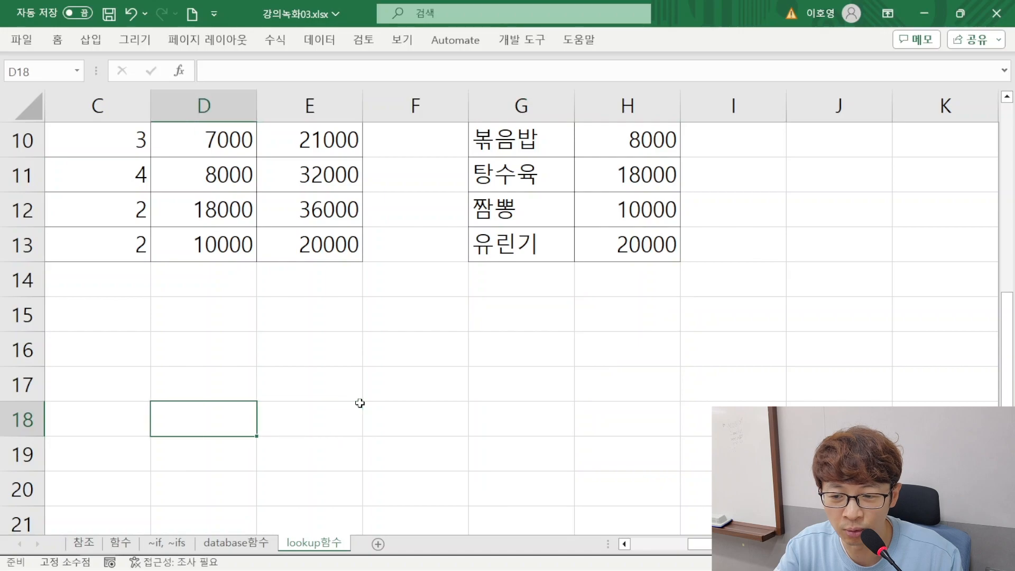
key(Up)
key(Up)
scroll(360, 403, up, 3)
scroll(359, 402, down, 1)
drag(97, 288, 529, 447)
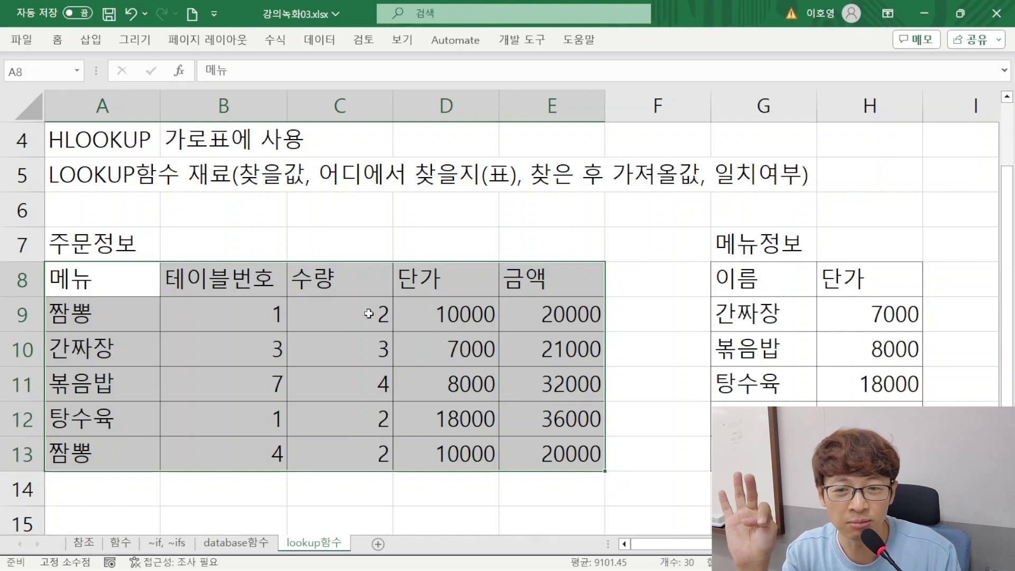
drag(870, 279, 446, 349)
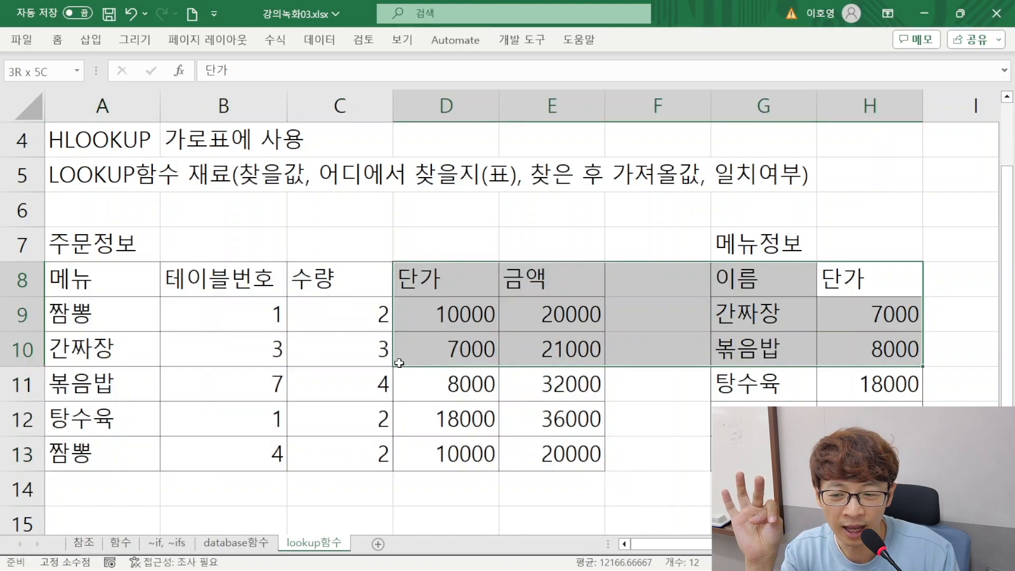
Revisit the ~if, ~ifs and database함수 sheets, and return to the LOOKUP notes and order table on the lookup함수 sheet
click(174, 548)
click(251, 549)
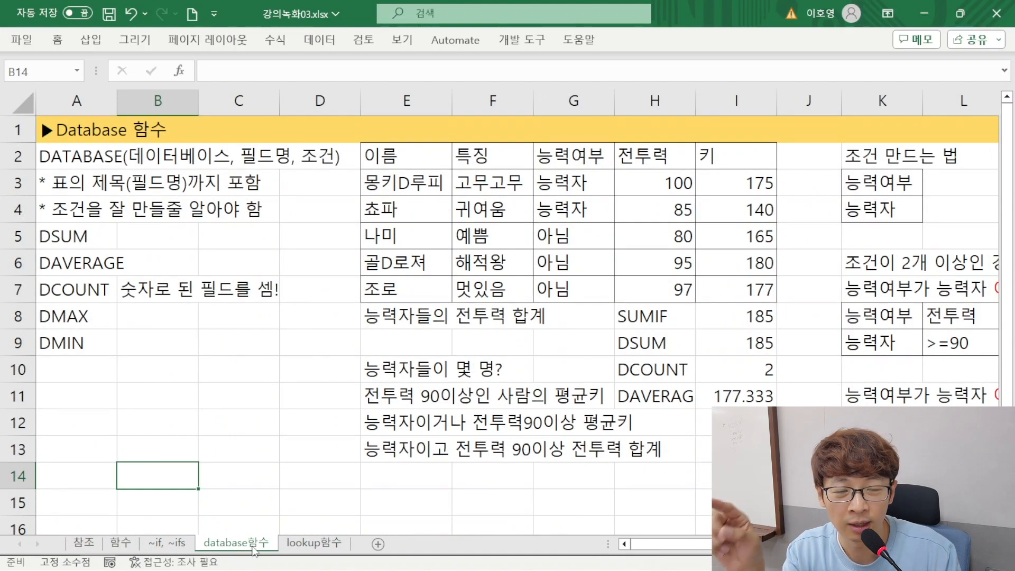
click(318, 543)
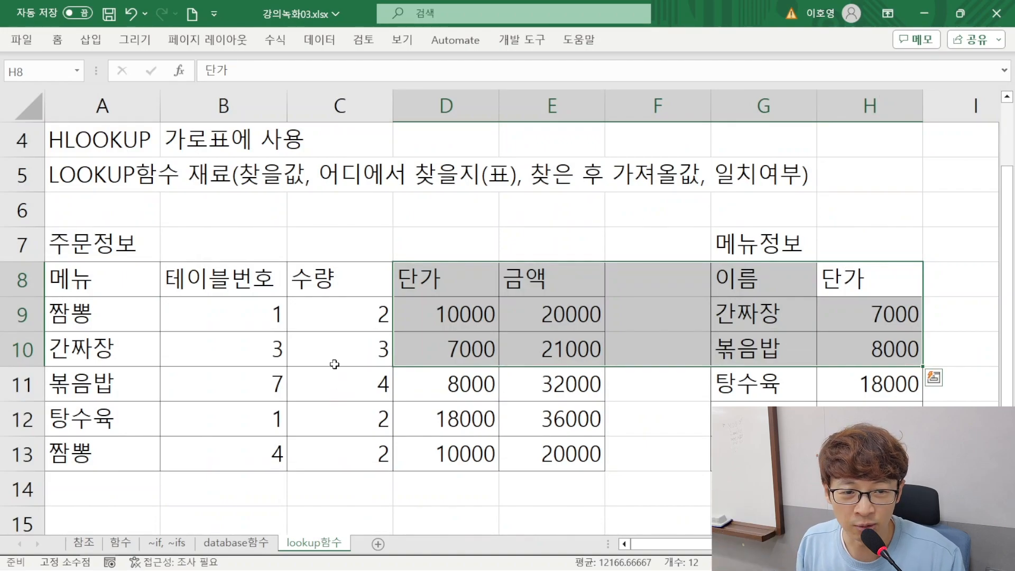
click(306, 337)
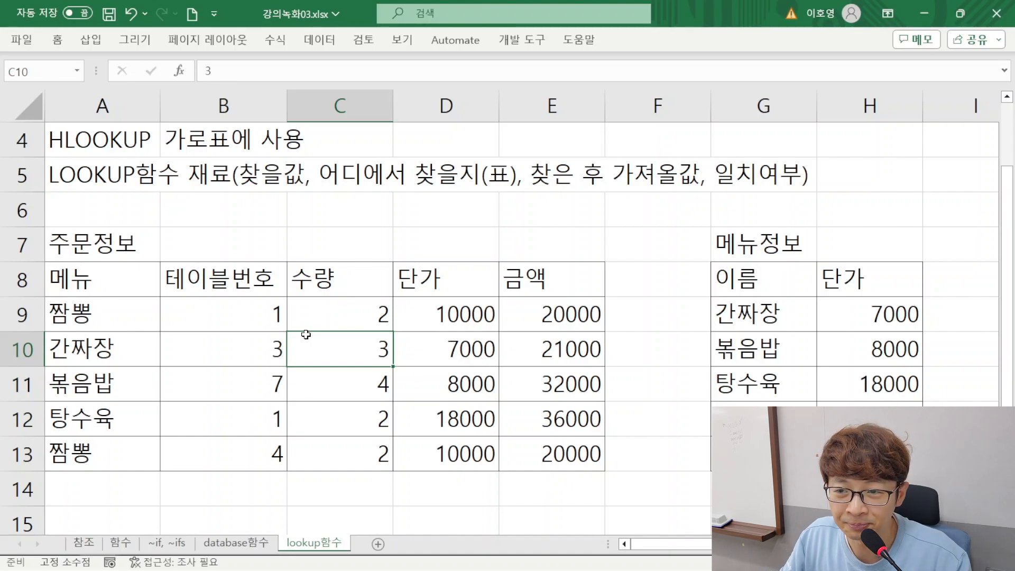
scroll(281, 331, down, 3)
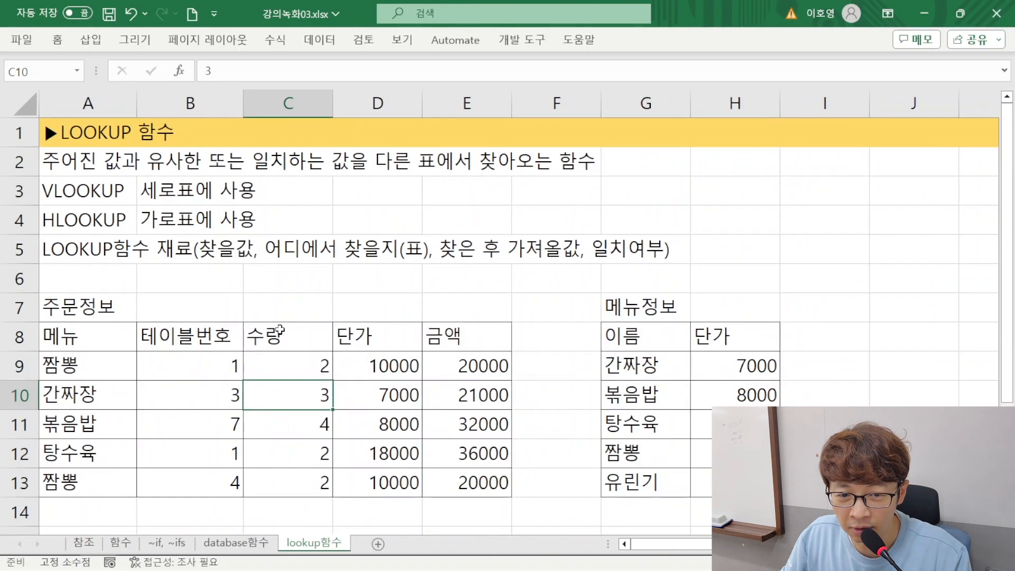
click(317, 344)
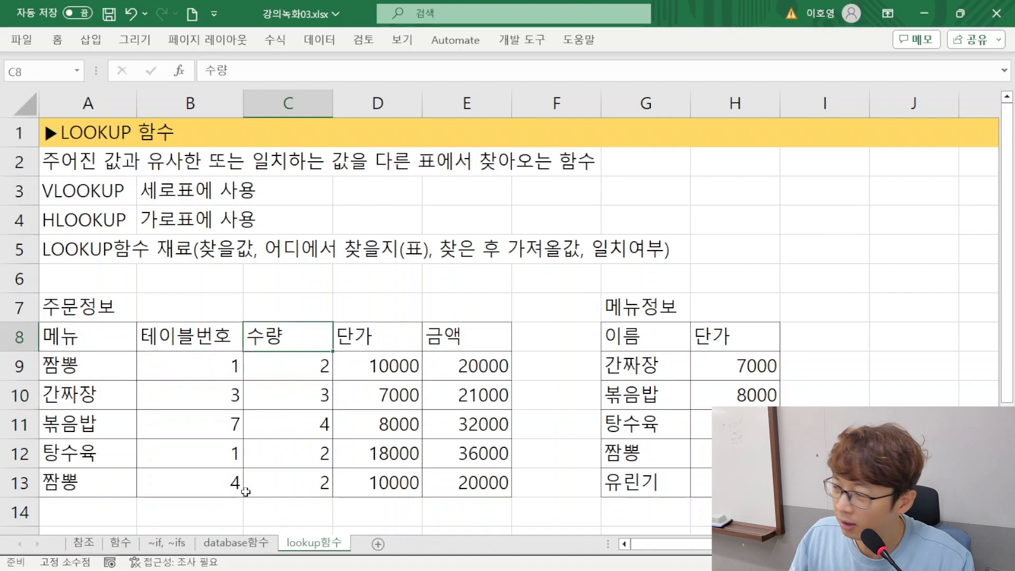
click(249, 463)
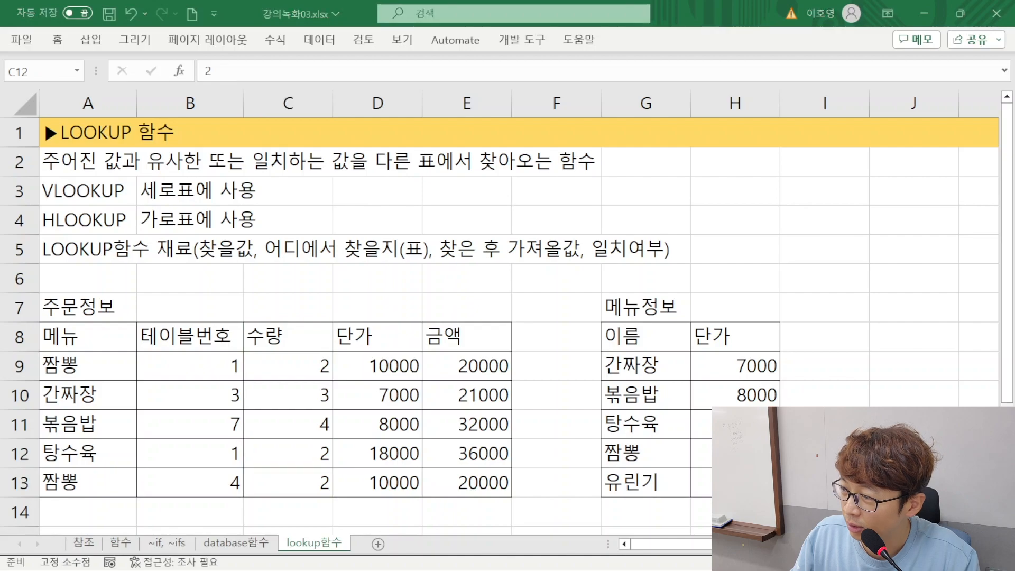
Bring the LOOKUP 연습.xlsx workbook on screen, maximize it and show the first rows of the VLOOKUP 기초연습 sheet
drag(0, 140, 625, 130)
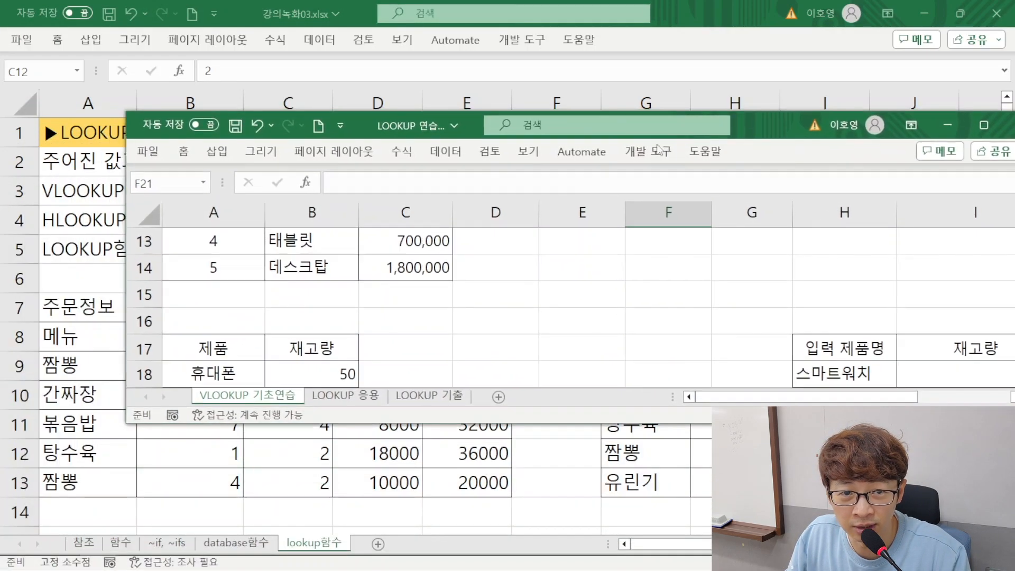
double_click(747, 122)
scroll(401, 323, up, 4)
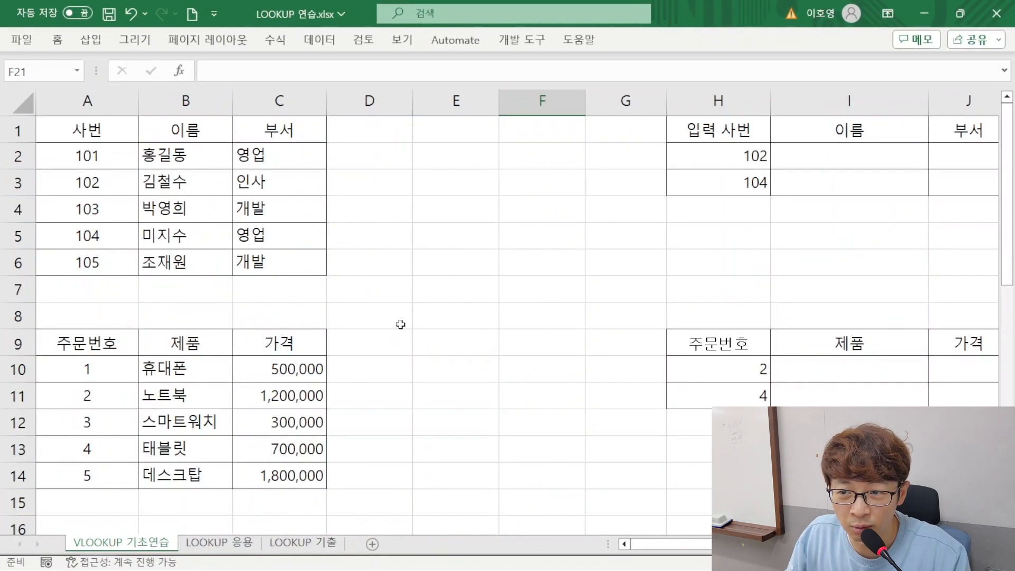
Narrow the empty columns D to G and column H so the lookup tables sit closer to the source tables
mouse_move(380, 101)
mouse_down()
mouse_move(534, 103)
mouse_move(384, 106)
mouse_up()
click(366, 200)
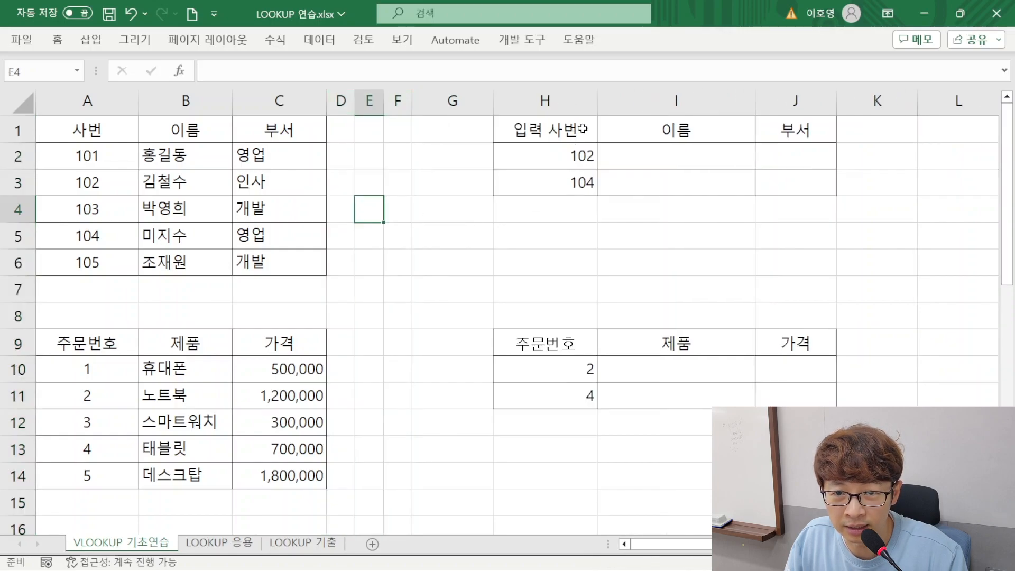
drag(597, 101, 573, 100)
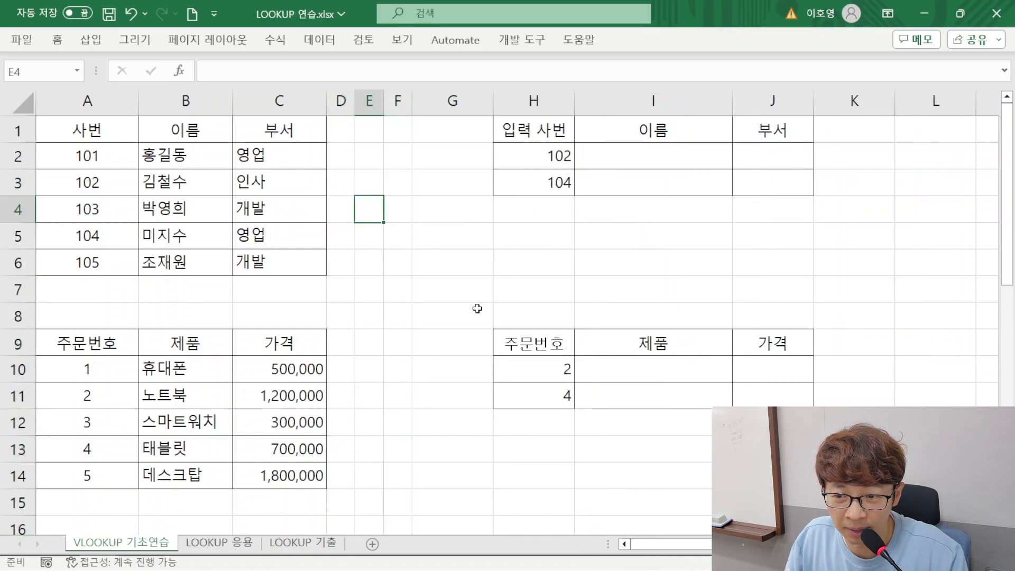
drag(493, 100, 434, 100)
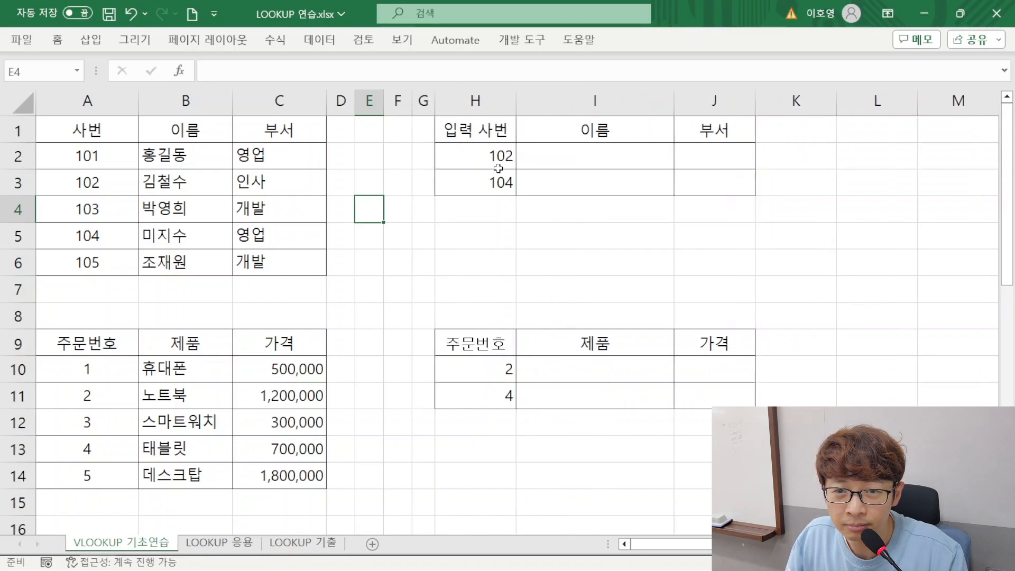
Examine the first exercise, matching the 입력 사번 values in H2:H3 with the 이름 and 부서 columns of the employee table A2:C6
click(498, 159)
drag(498, 134, 695, 190)
click(482, 152)
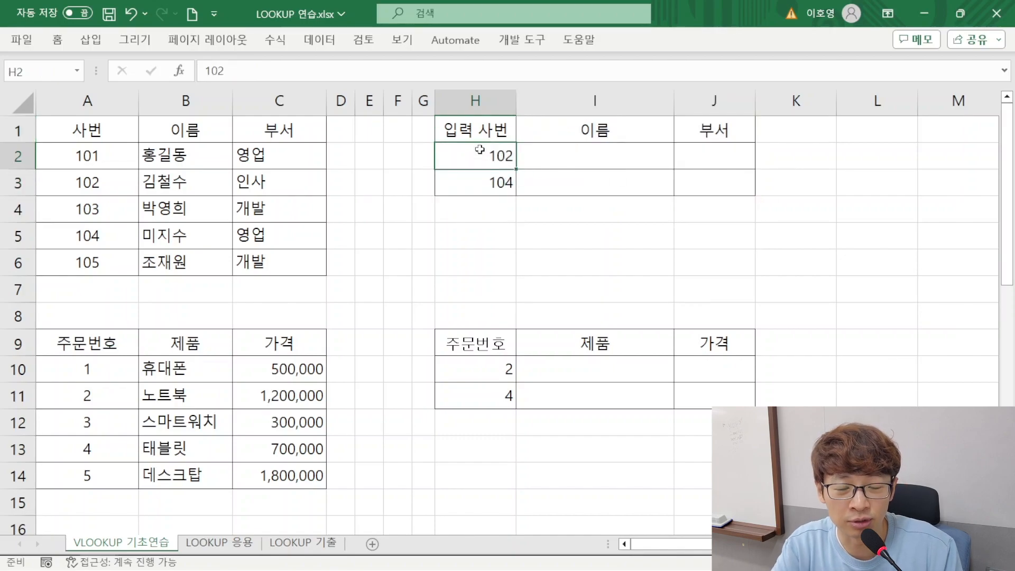
click(533, 166)
click(682, 150)
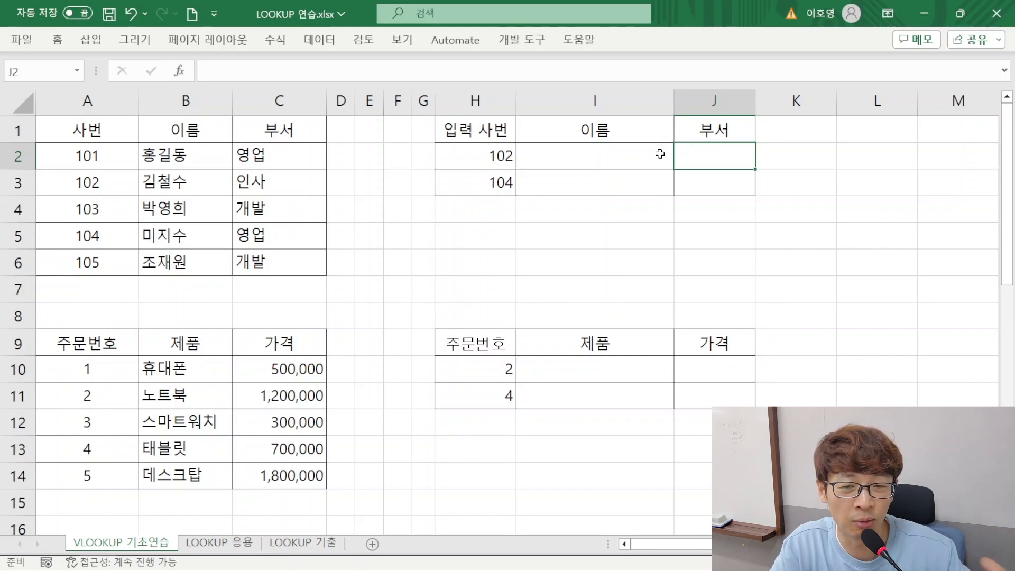
drag(88, 157, 249, 268)
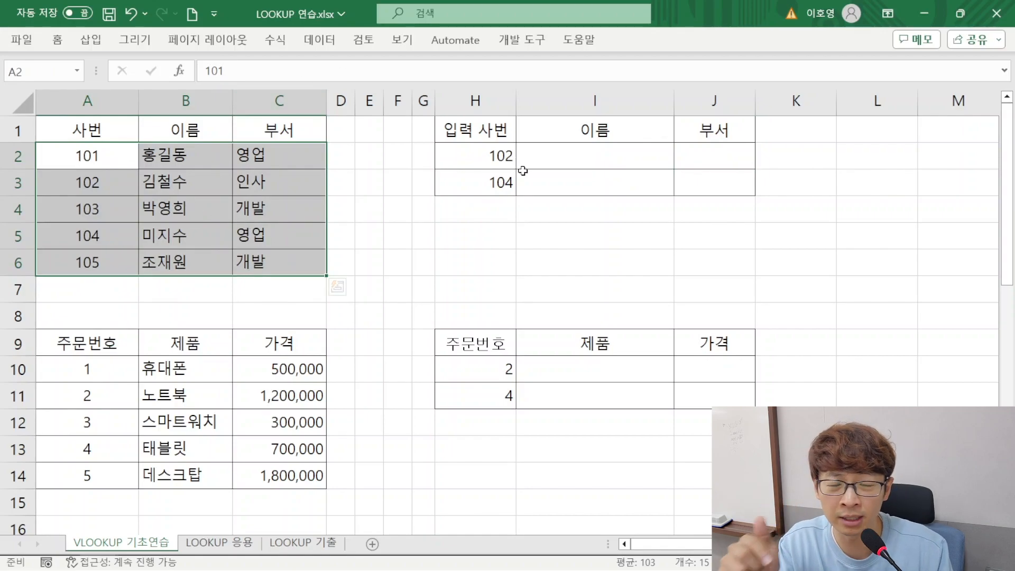
click(473, 159)
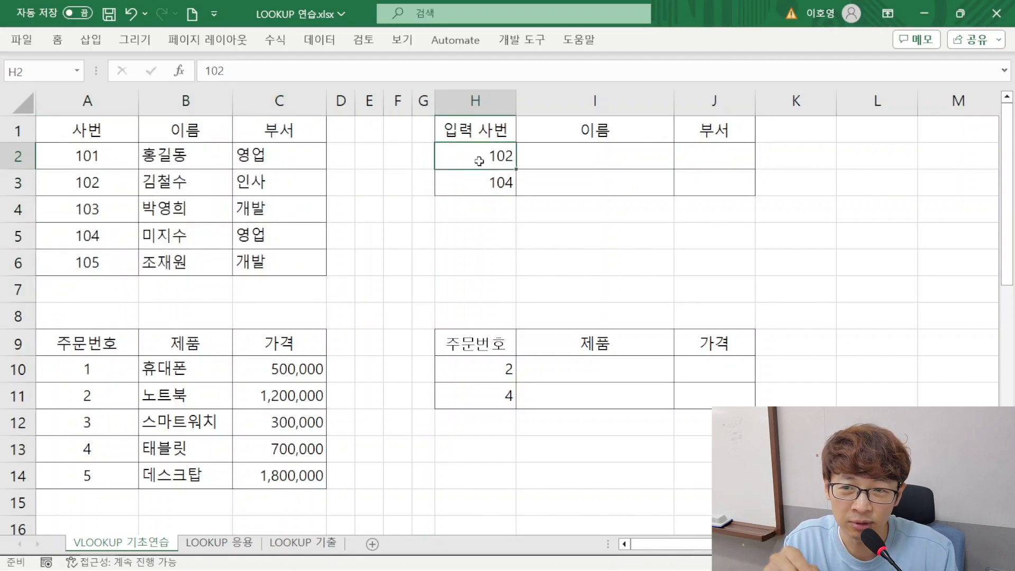
click(536, 156)
click(139, 194)
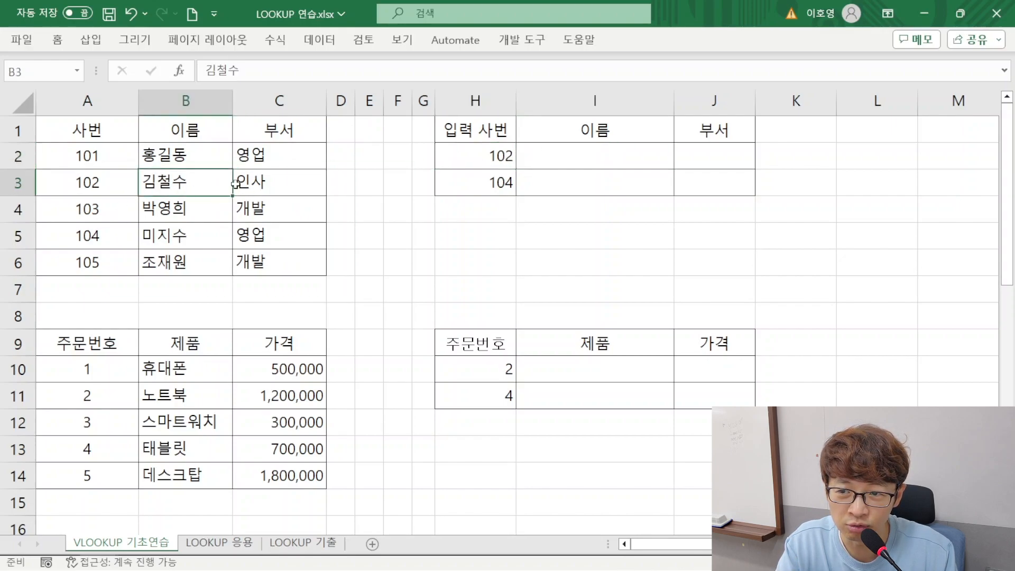
Begin a VLOOKUP formula in I2 with H2 as the lookup value and the absolute range $A$2:$C$6 as the table
click(279, 196)
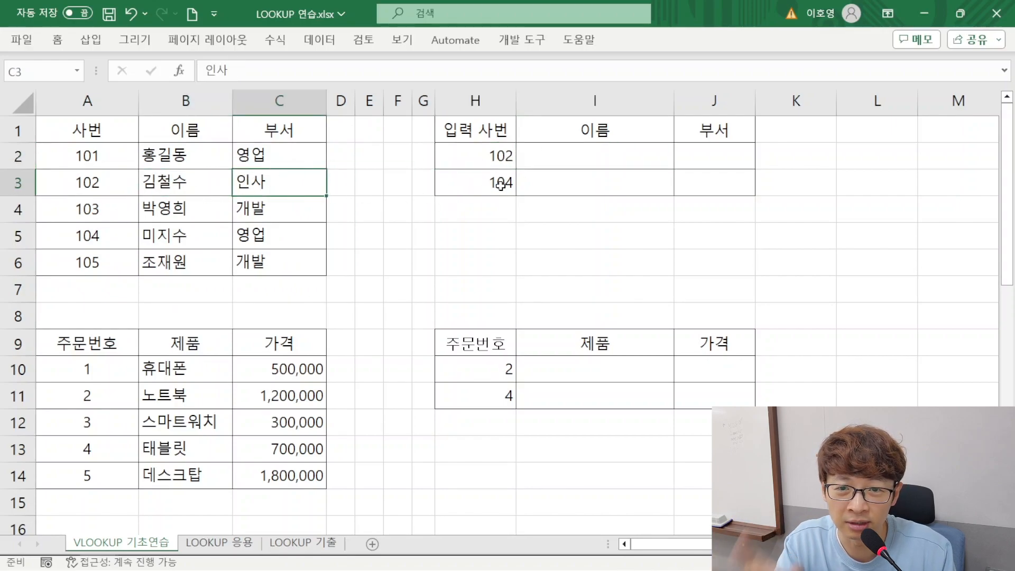
click(563, 159)
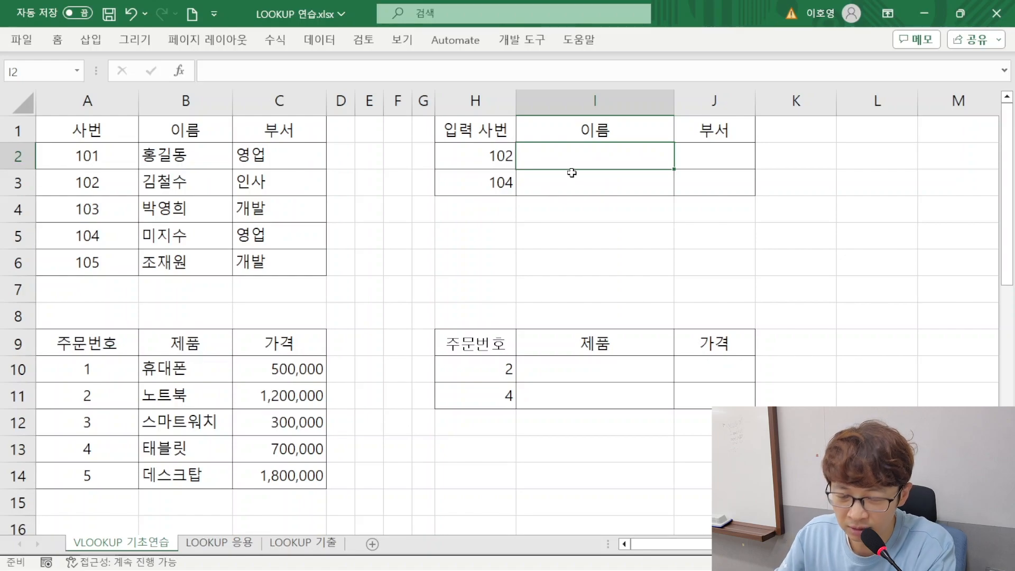
text(=VLOOKUP()
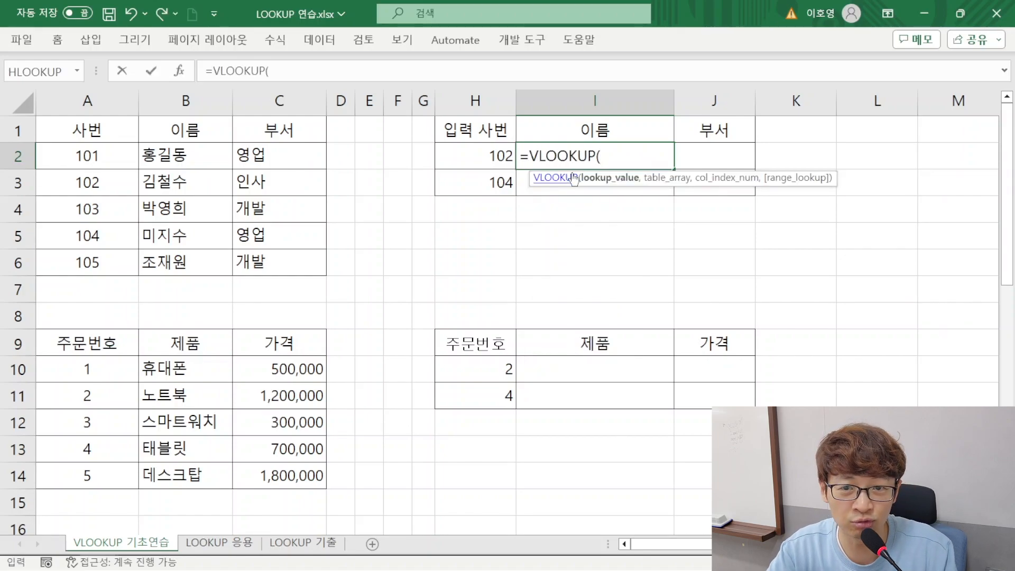
click(497, 158)
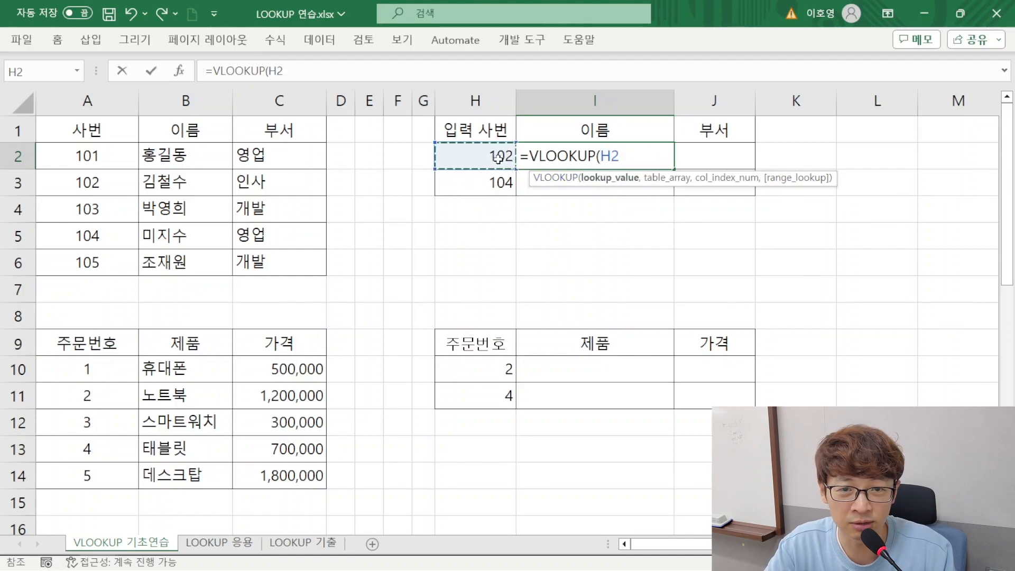
text(,)
drag(90, 159, 273, 270)
key(F4)
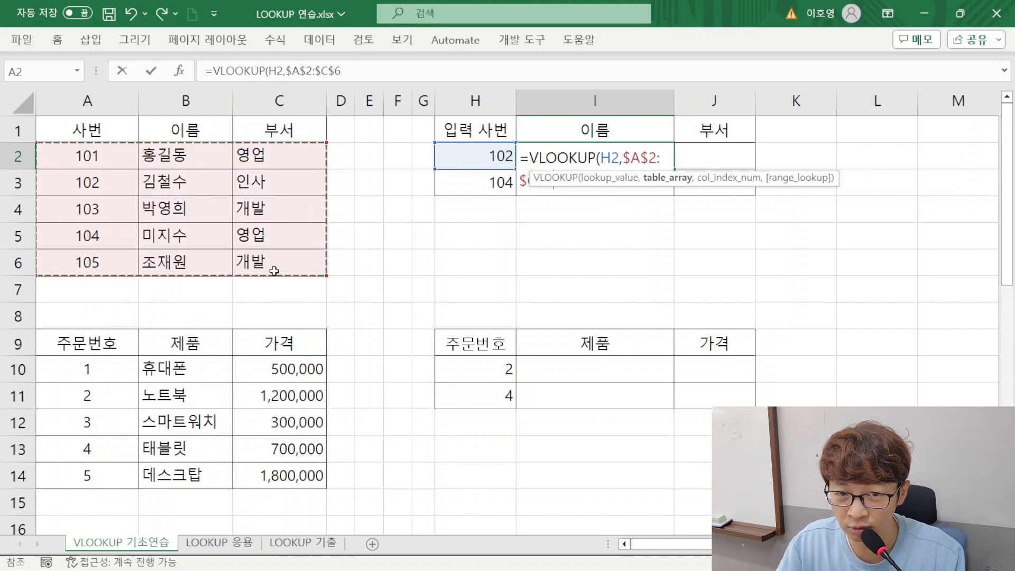
Complete the 이름 formula in I2 with column index 2 and FALSE for an exact match, and fill it down to I3
text(,)
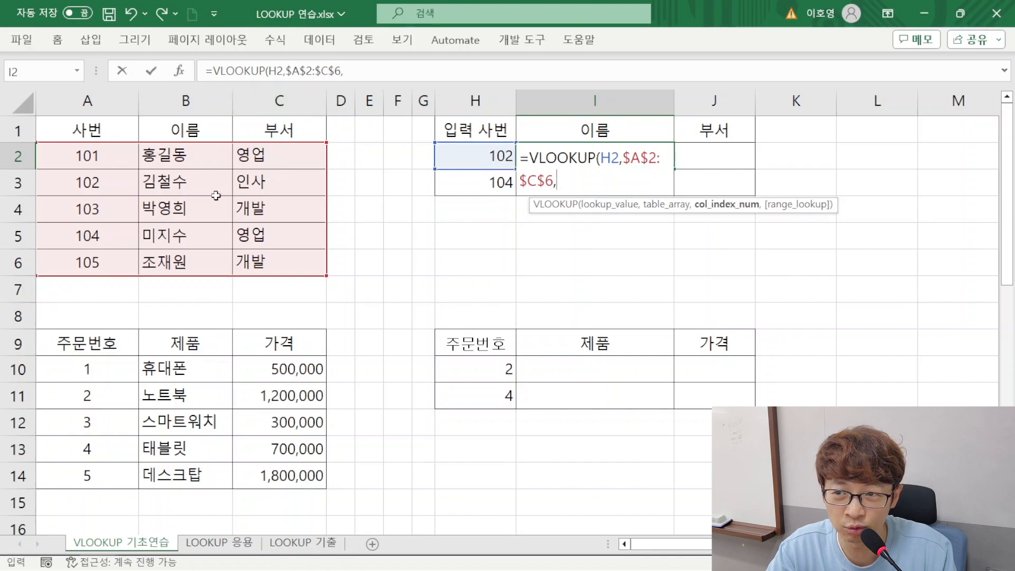
text(2,)
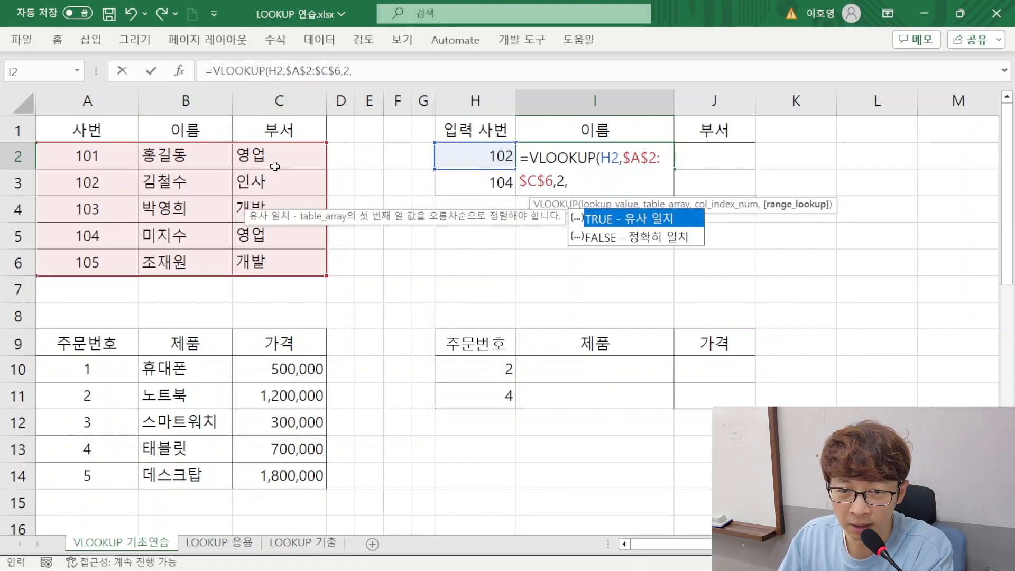
text(FAS)
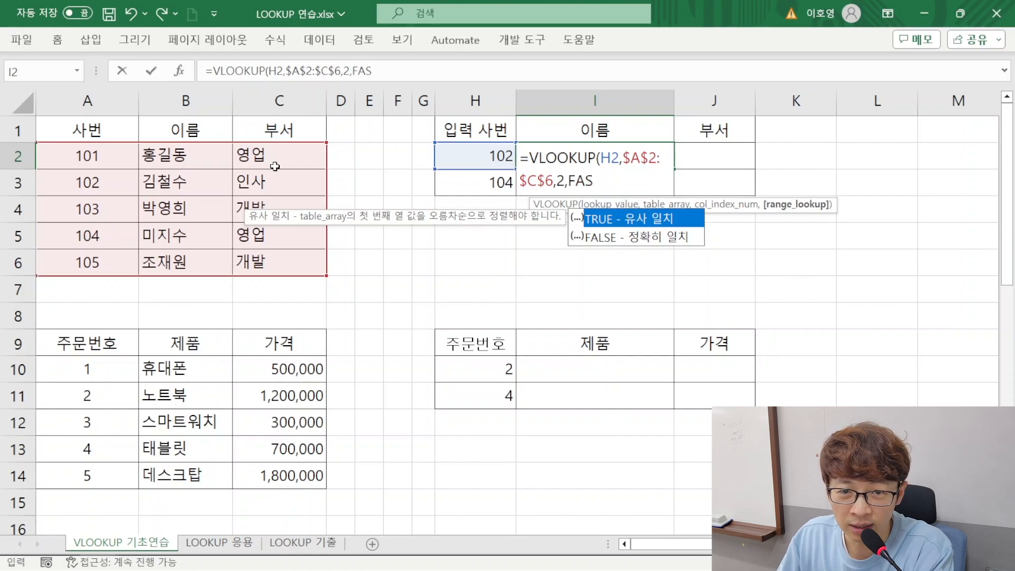
key(BackSpace)
text(LSE)
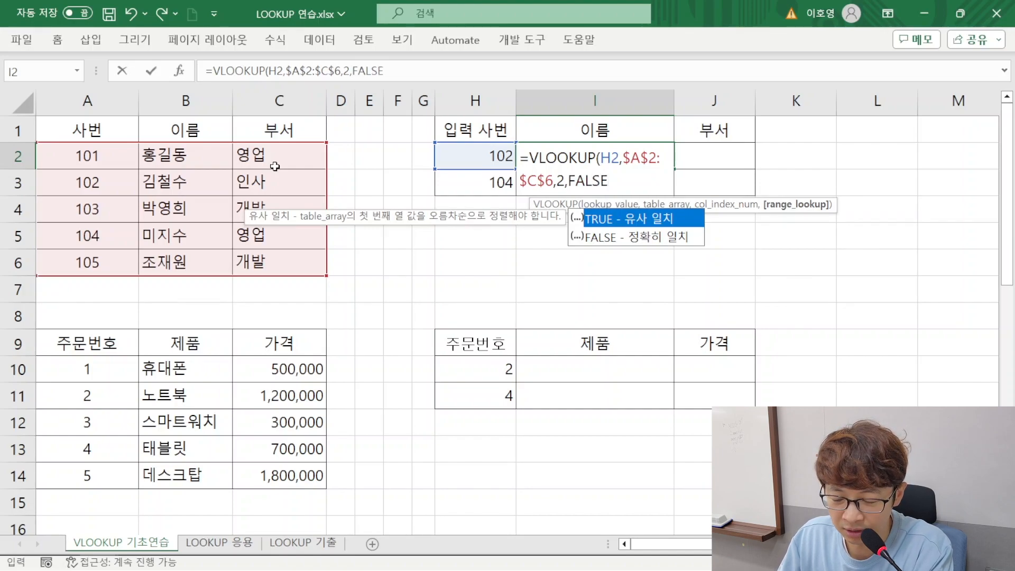
text())
key(Return)
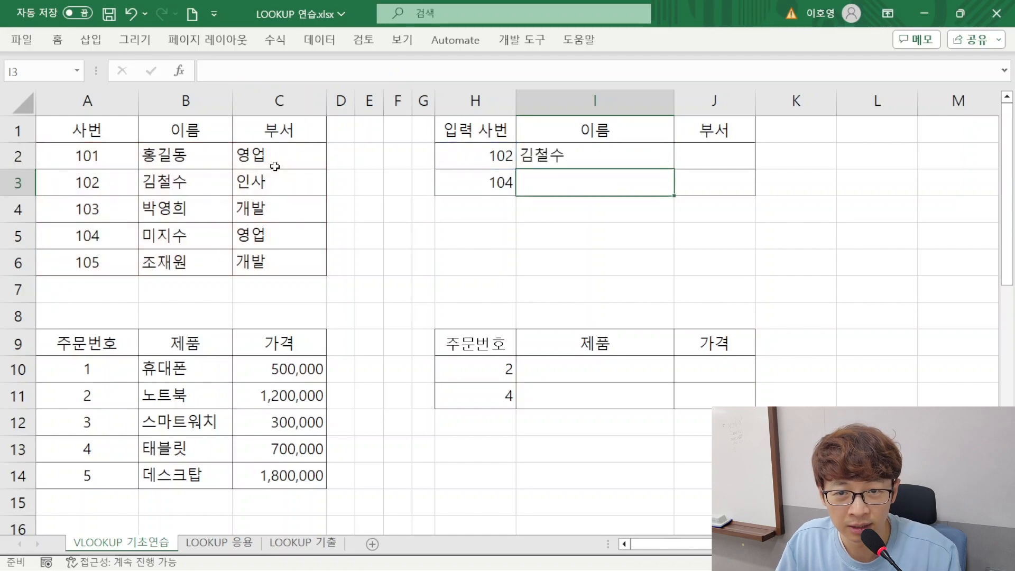
click(652, 153)
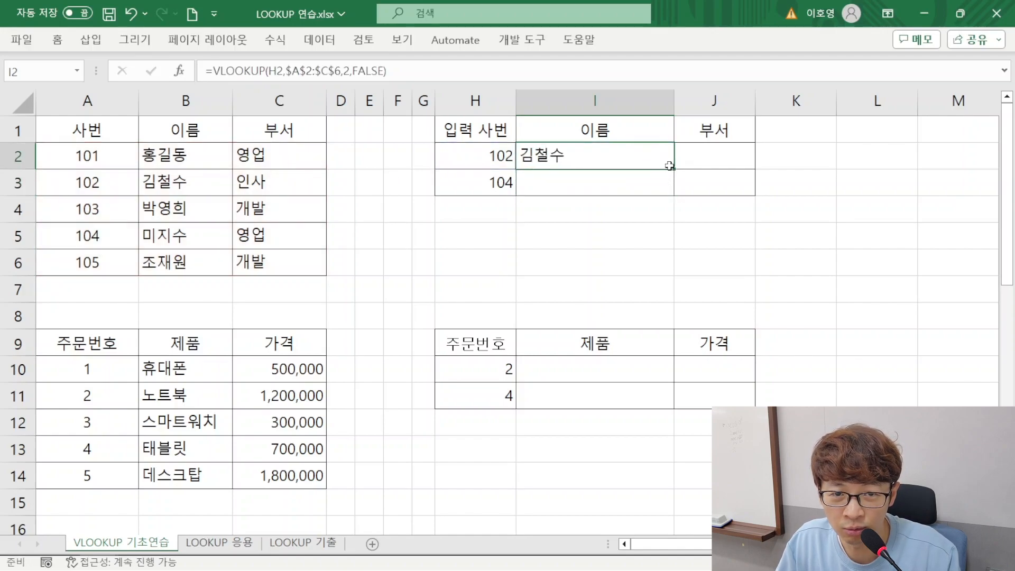
drag(673, 168, 674, 192)
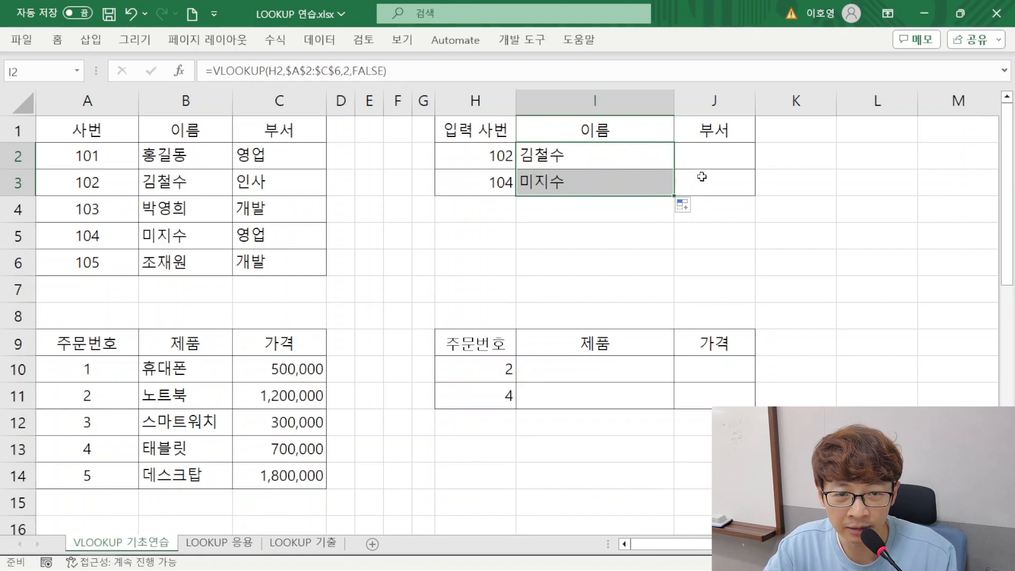
Enter =VLOOKUP(H2,$A$2:$C$6,3,FALSE) in J2 to look up the 부서 of the first 입력 사번
click(698, 159)
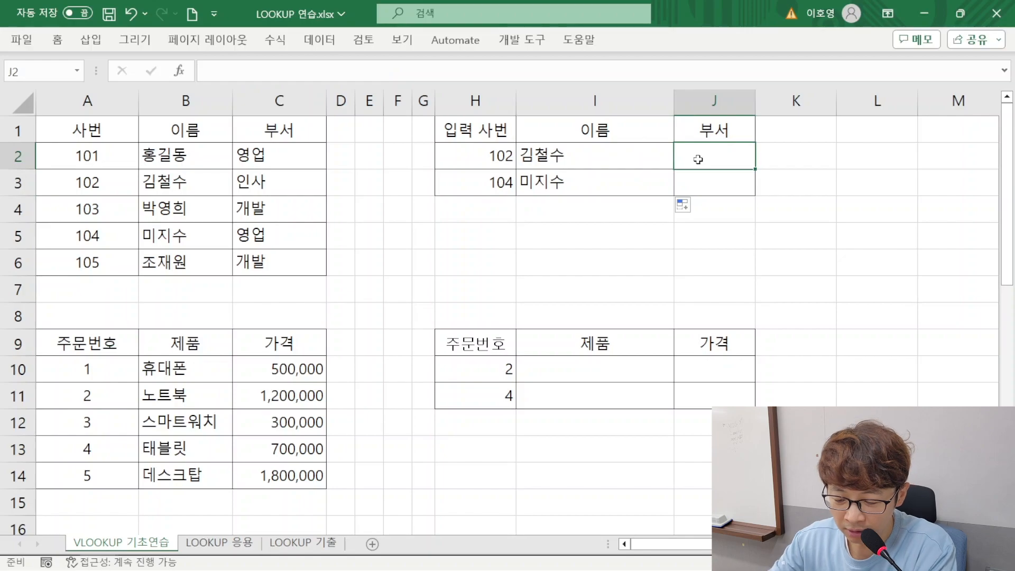
text(=V)
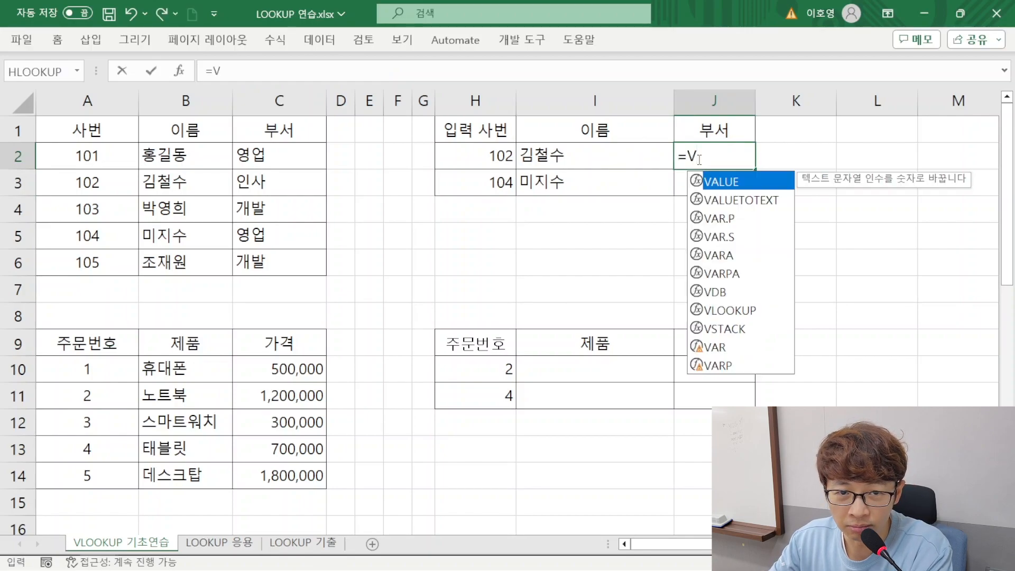
text(LOOKUP()
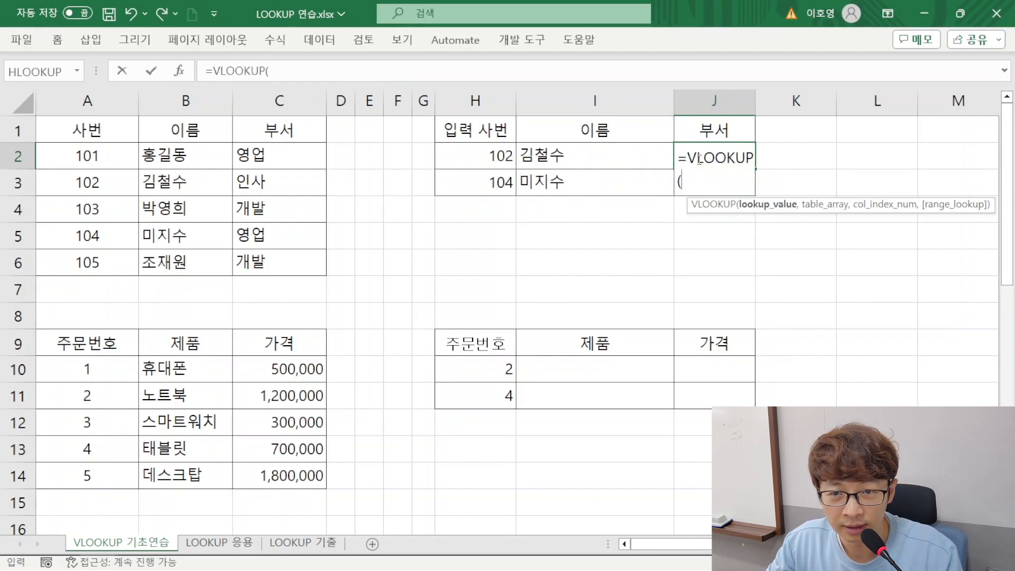
click(485, 159)
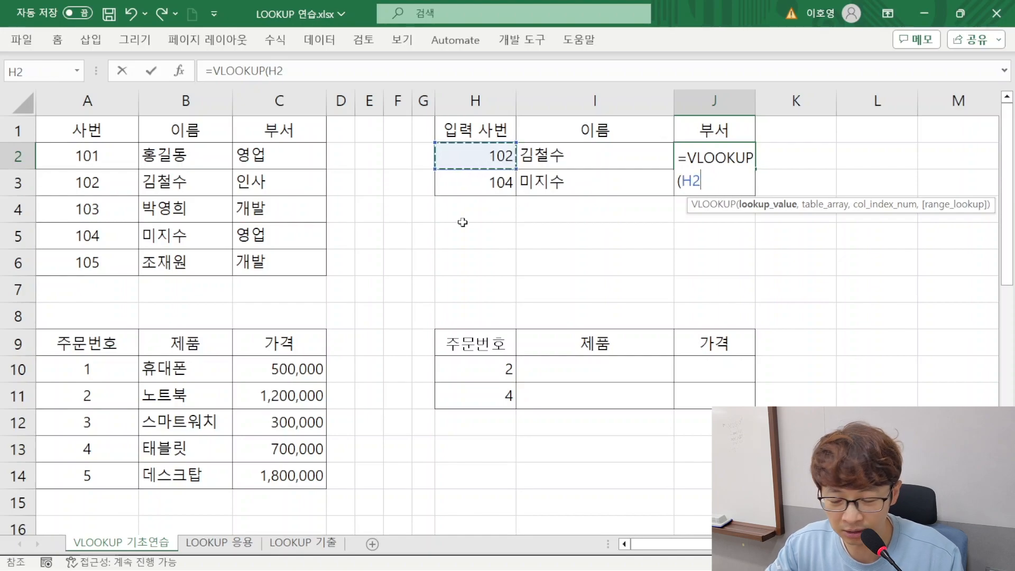
text(,)
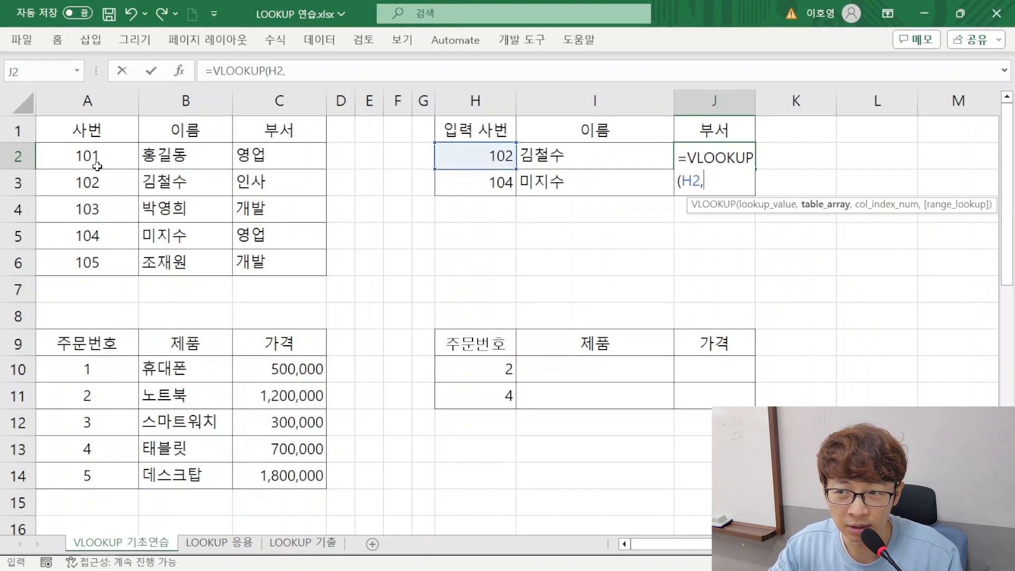
drag(97, 166, 258, 259)
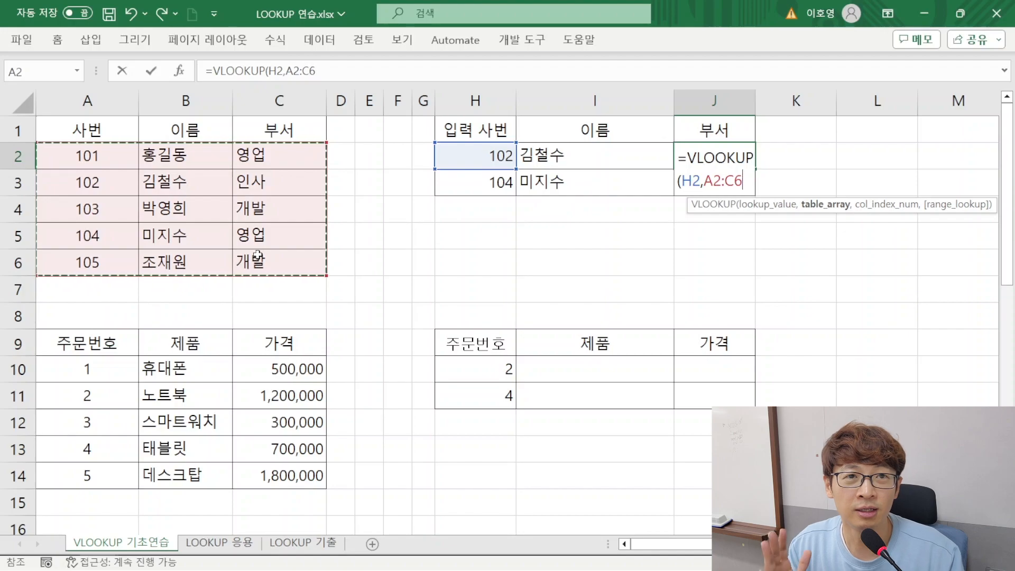
key(F4)
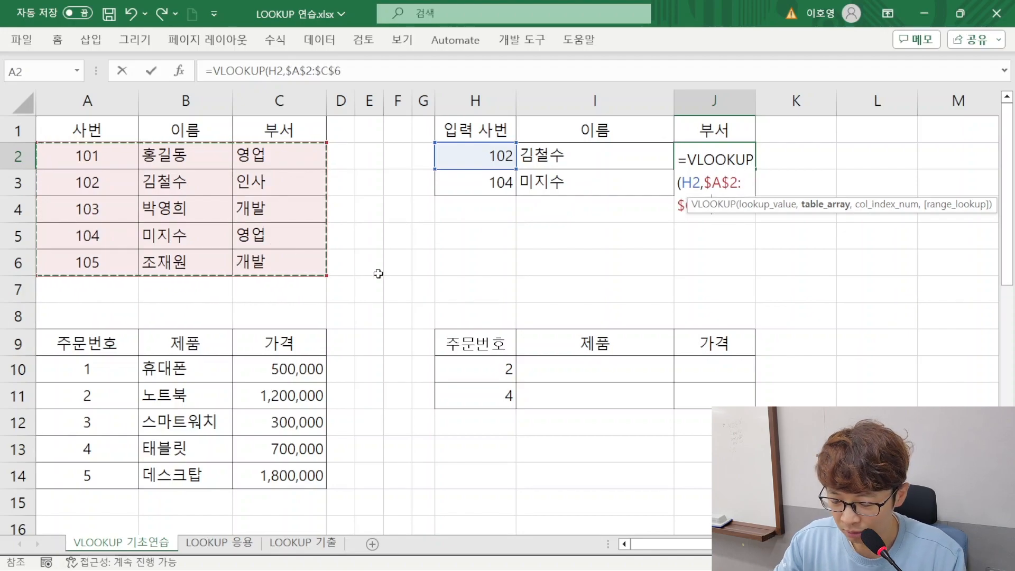
text(,)
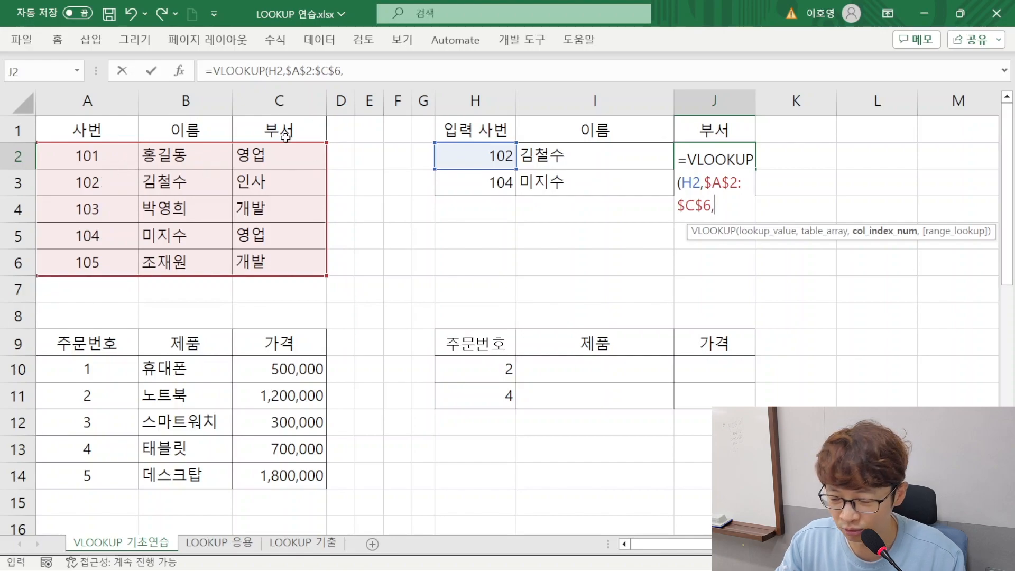
text(3,FALSE))
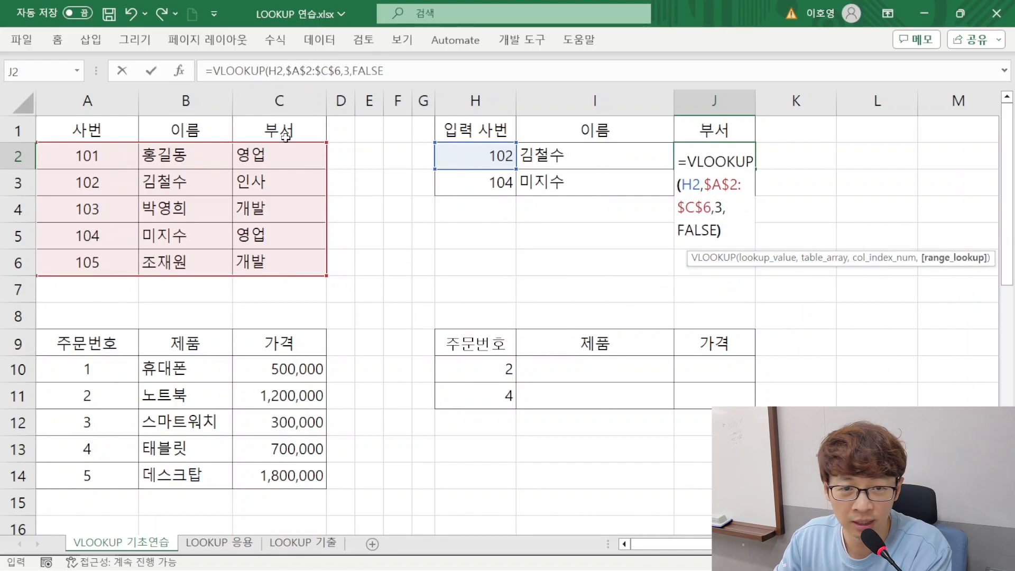
key(Return)
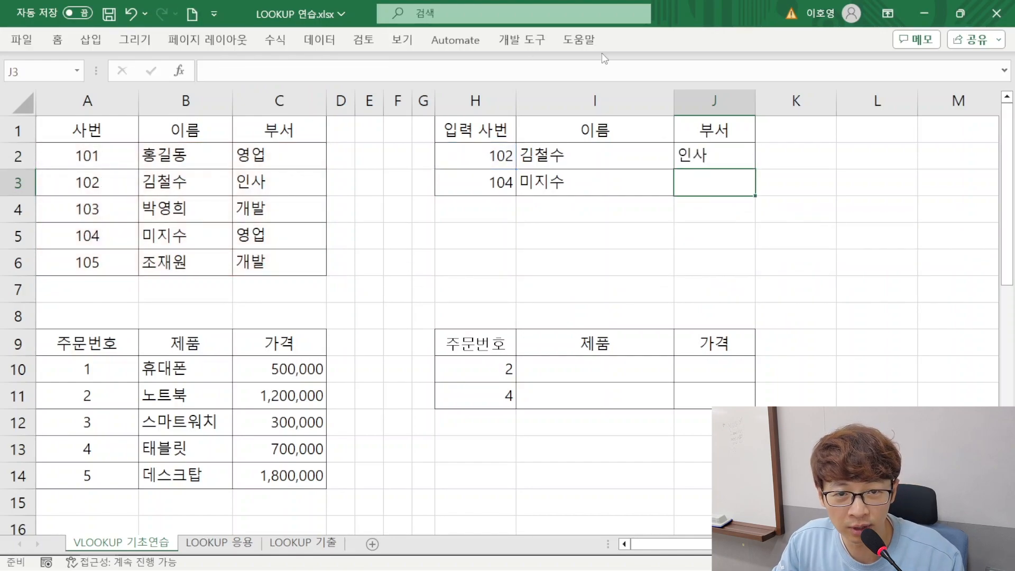
Fill the 부서 formula from J2 down to J3
click(740, 149)
double_click(755, 169)
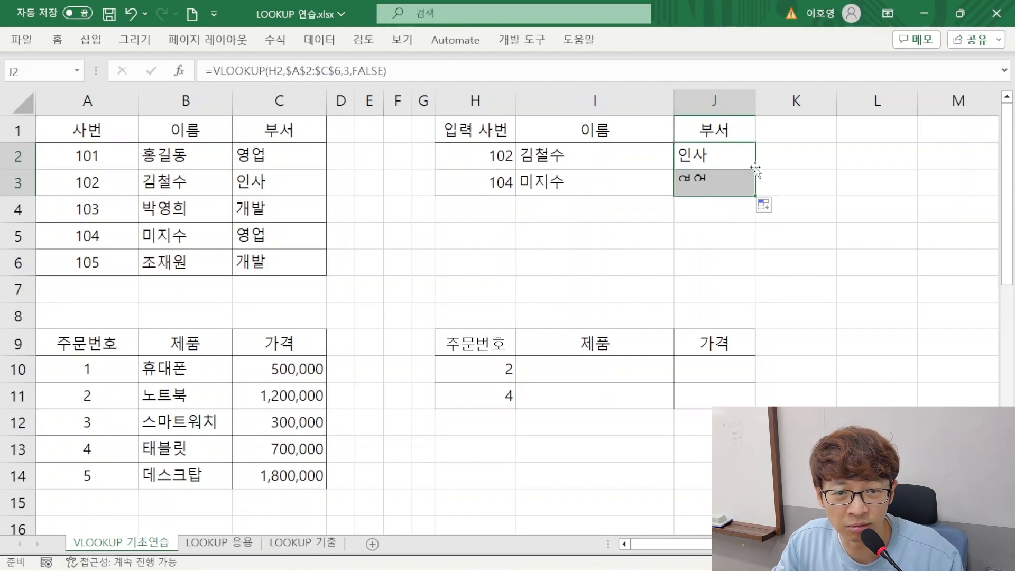
click(645, 187)
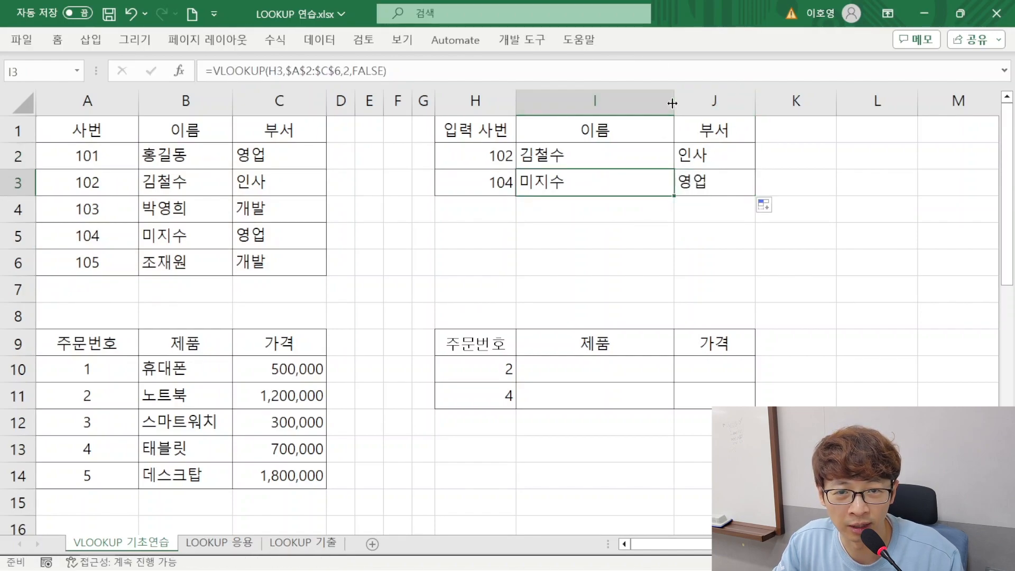
Examine the second exercise, relating the 주문번호 values in H10:H11 and empty cells I10:J11 to the product table A10:C14
scroll(552, 232, down, 2)
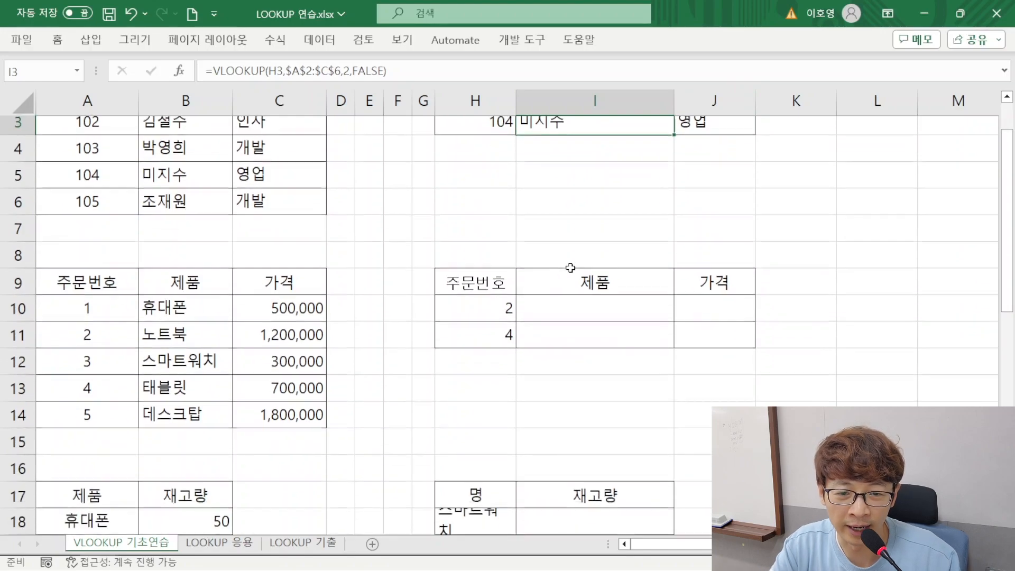
drag(593, 285, 700, 318)
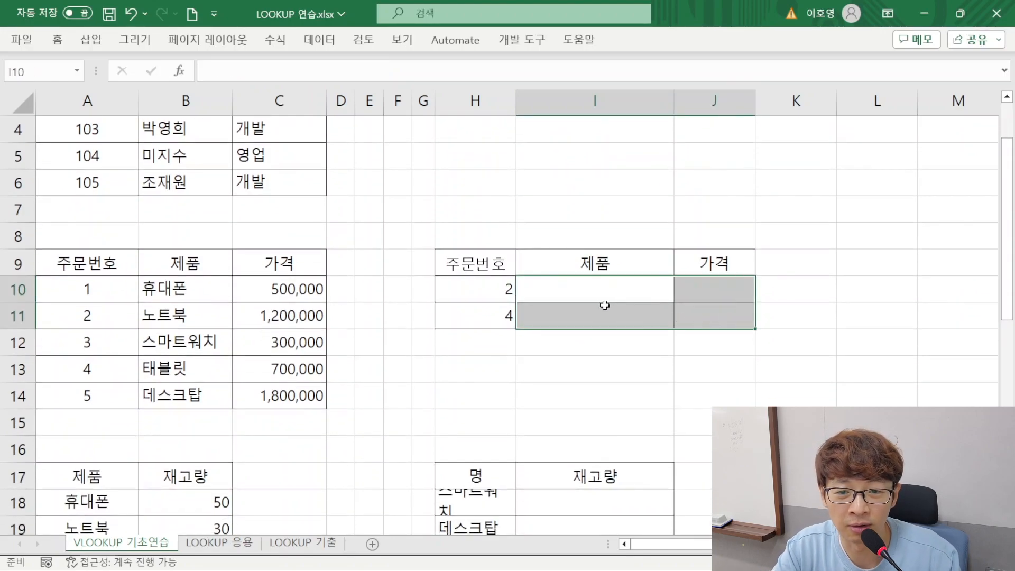
click(555, 295)
click(453, 293)
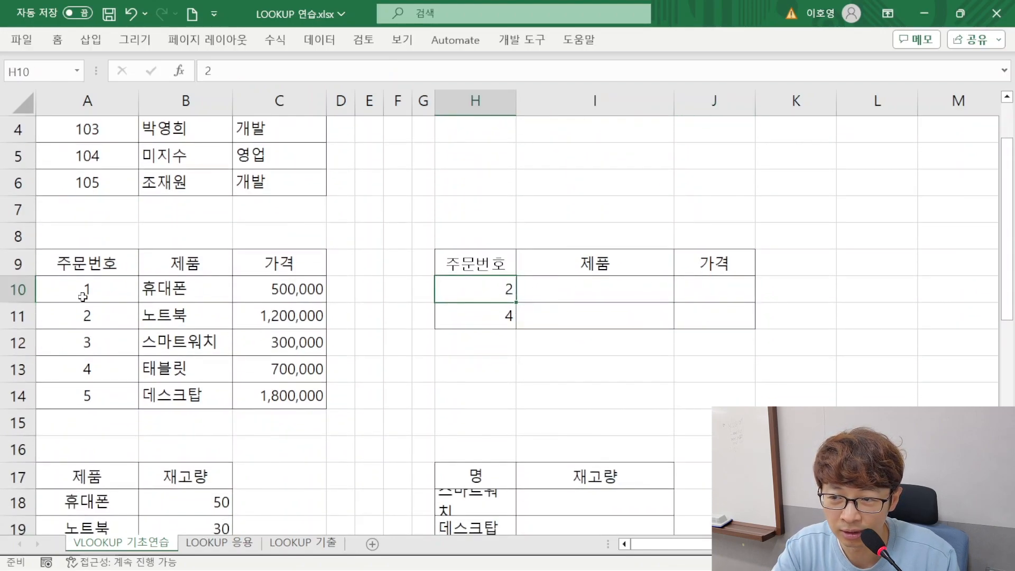
drag(82, 289, 43, 403)
drag(84, 290, 280, 394)
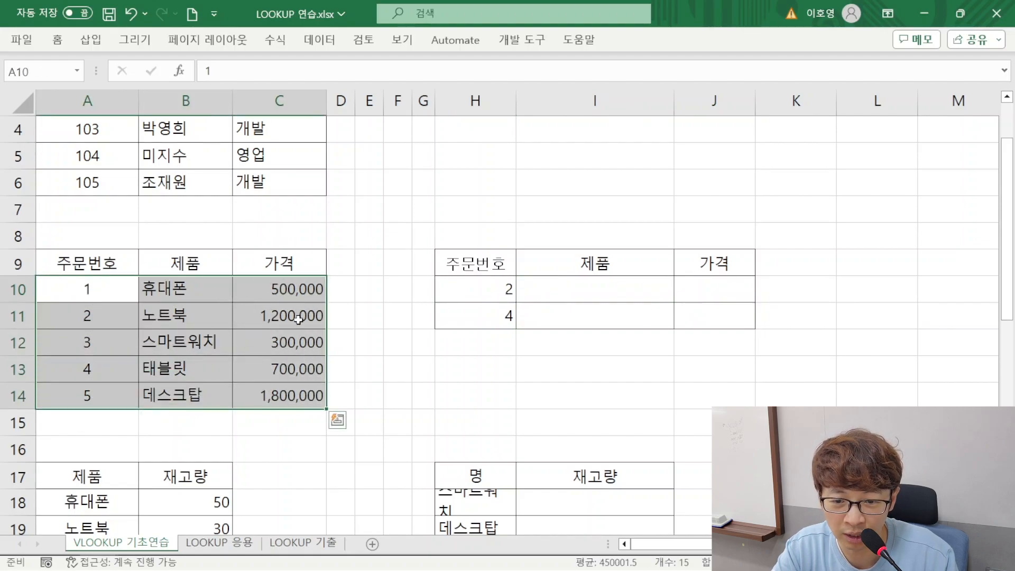
Auto-fit column H so the product names and heading of the 재고량 lookup table fit on one line
scroll(457, 295, down, 2)
click(479, 335)
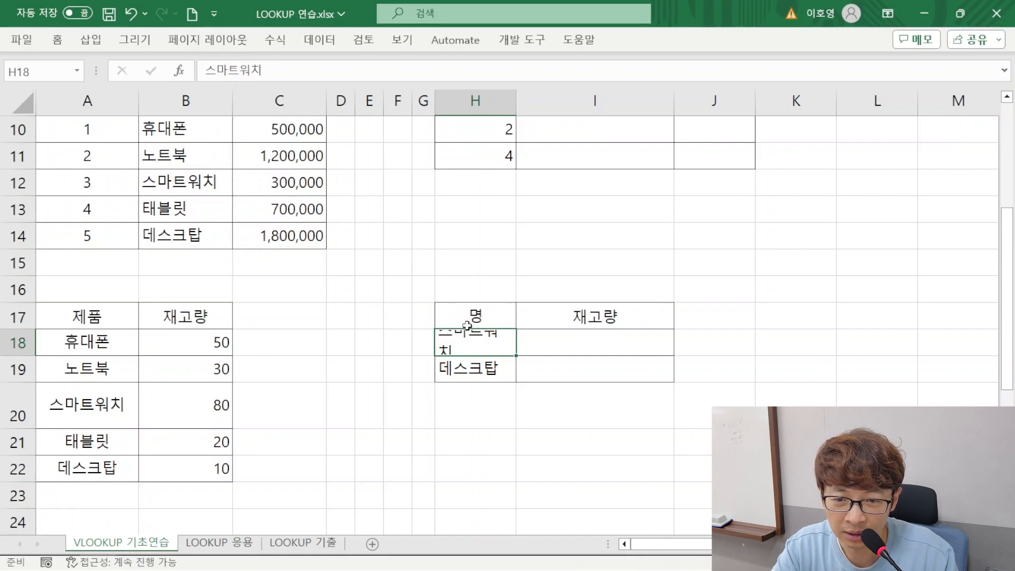
double_click(516, 101)
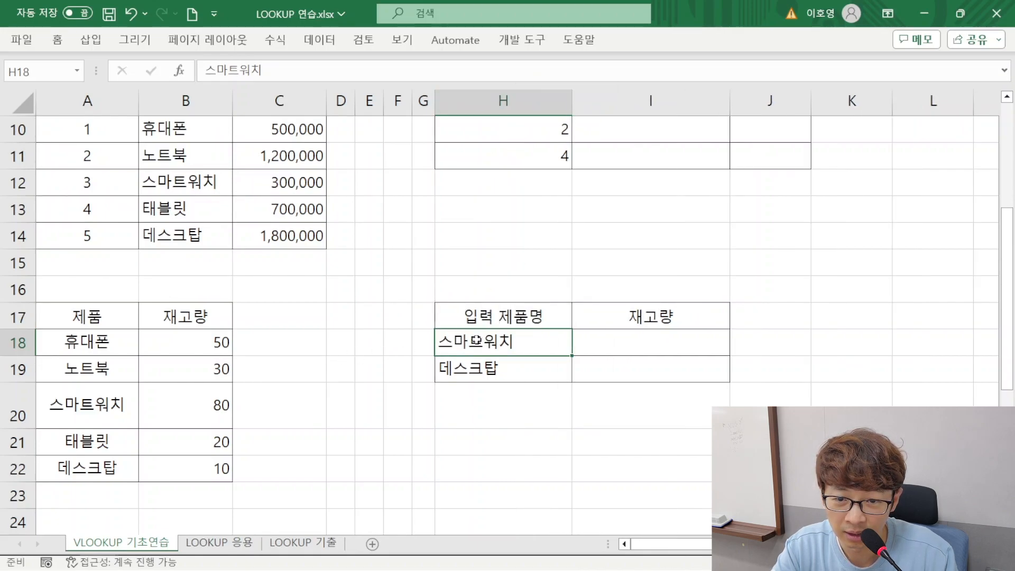
Review the 재고량 exercise and the 고객명 and 주소 exercise from row 25, and return to the first exercise's lookup table H2:J3
drag(97, 345, 87, 469)
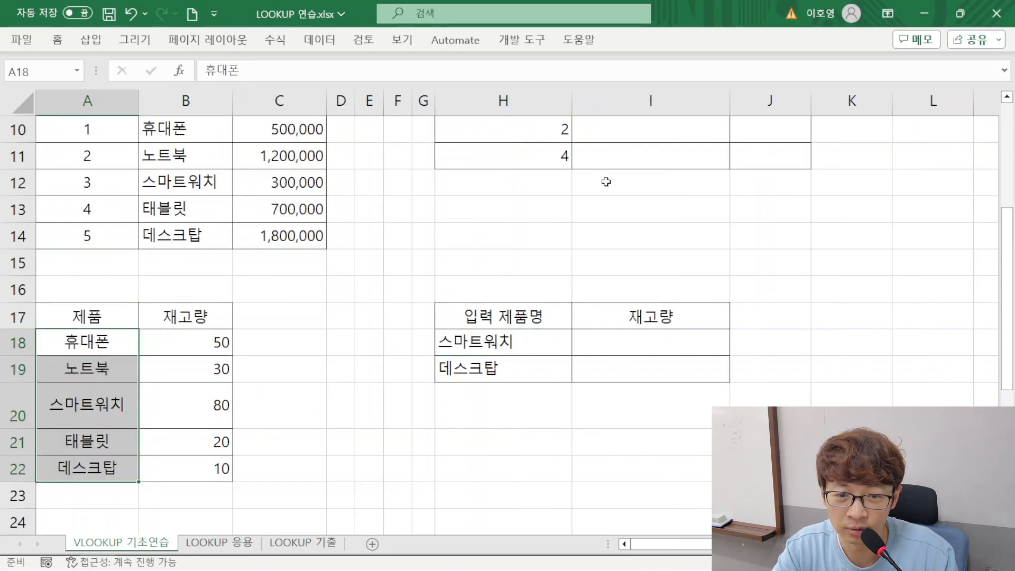
click(617, 348)
scroll(543, 369, down, 3)
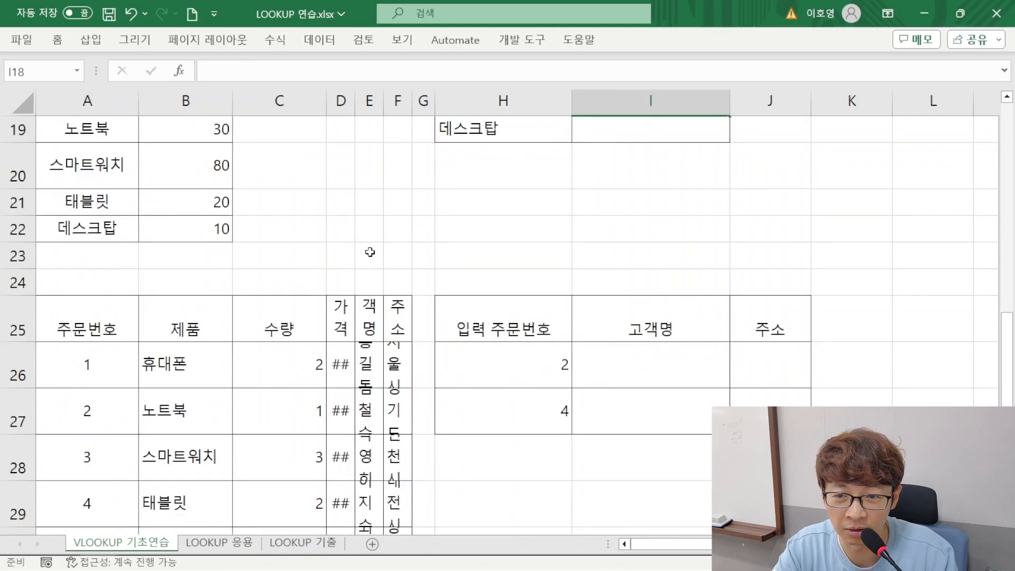
drag(343, 101, 397, 100)
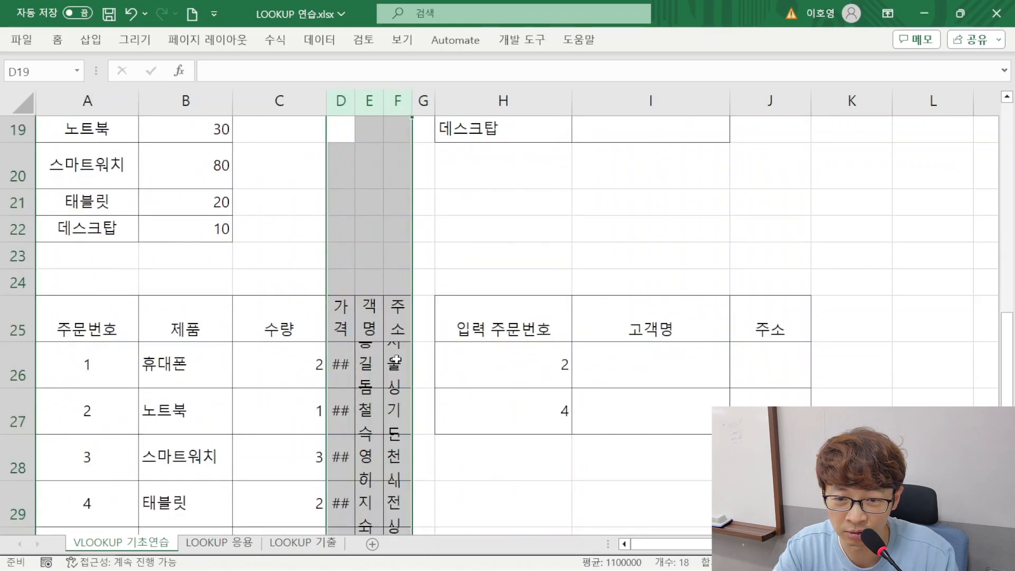
scroll(550, 384, up, 6)
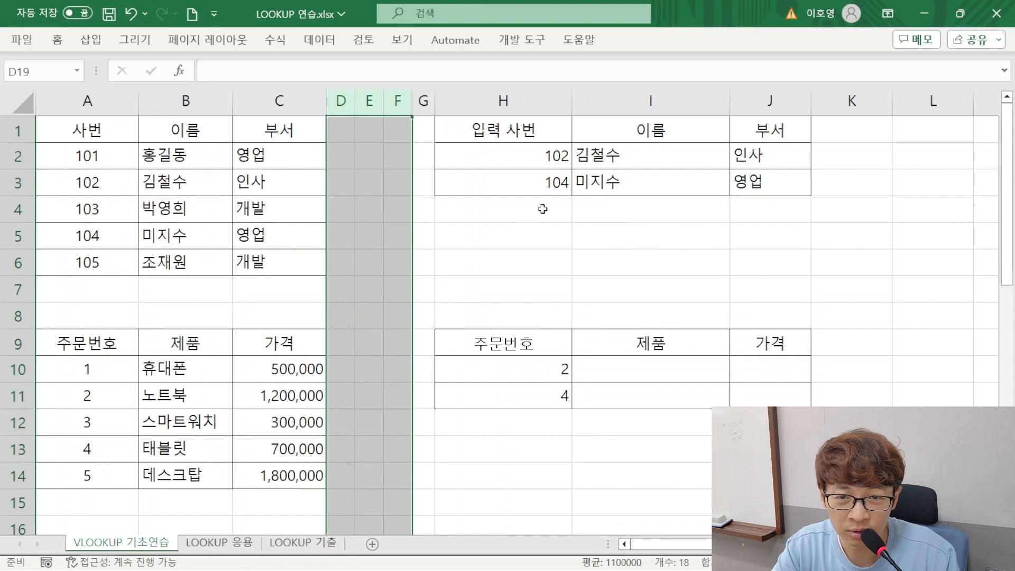
drag(744, 160, 544, 185)
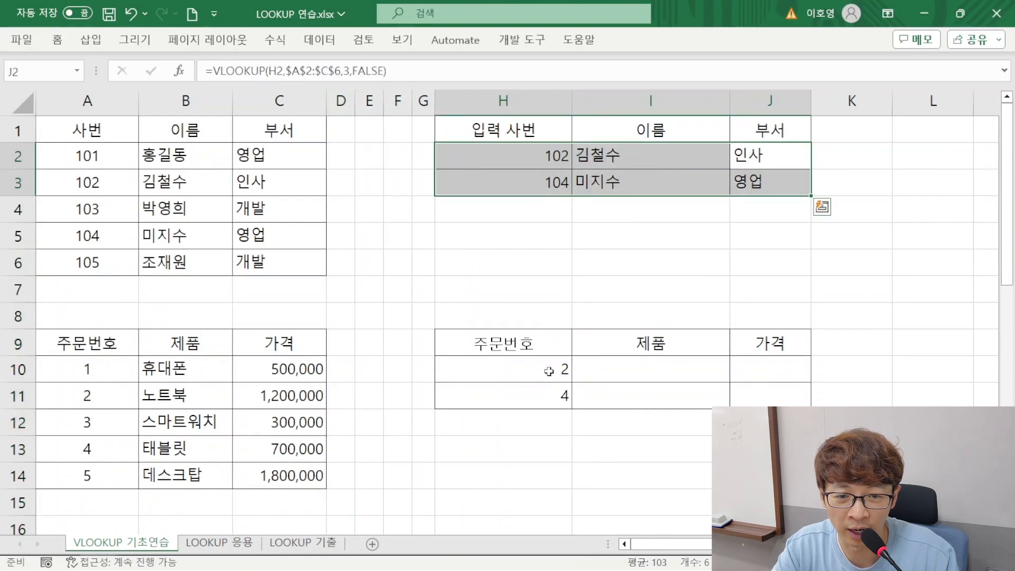
Review the remaining VLOOKUP 기초연습 exercises and the VLOOKUP and 응용유형2 tables on the LOOKUP 응용 sheet
scroll(589, 405, down, 3)
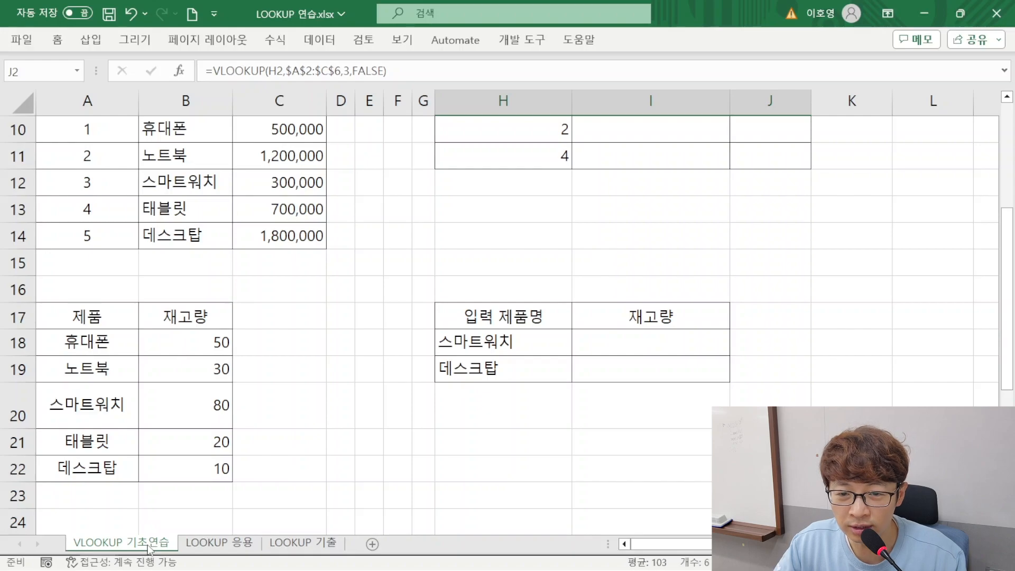
scroll(293, 459, down, 4)
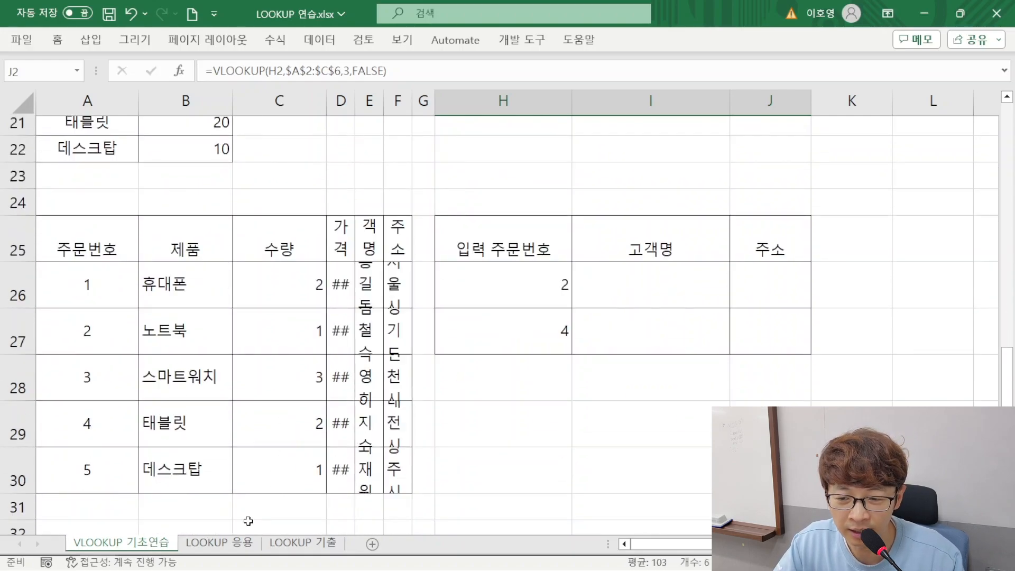
click(237, 549)
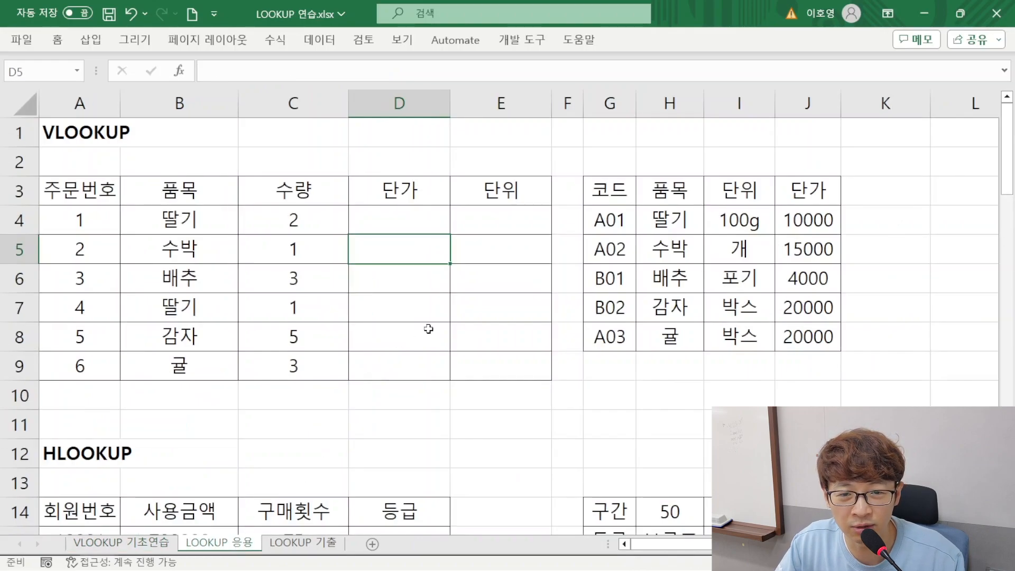
scroll(452, 322, down, 4)
scroll(453, 329, down, 5)
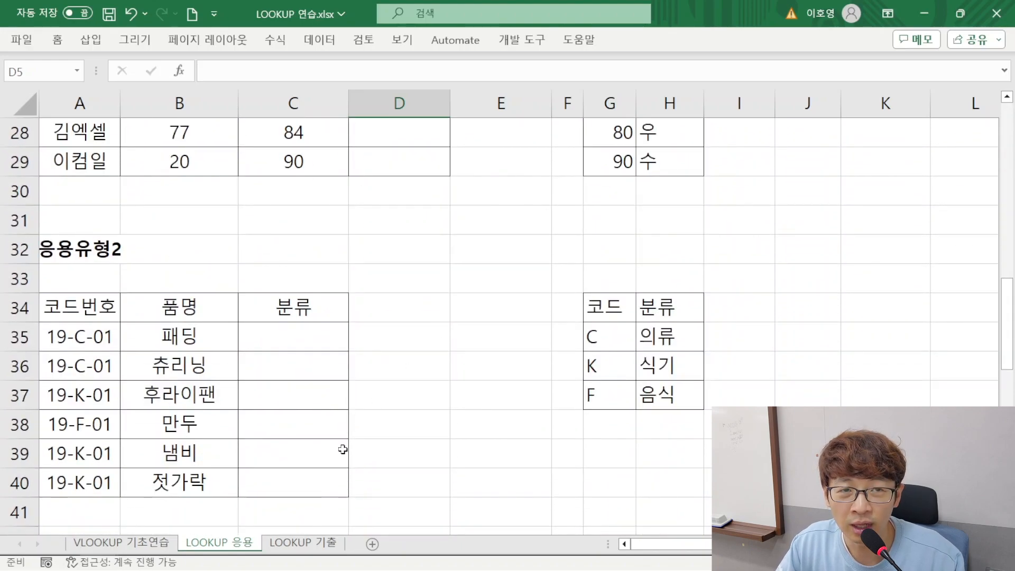
click(158, 545)
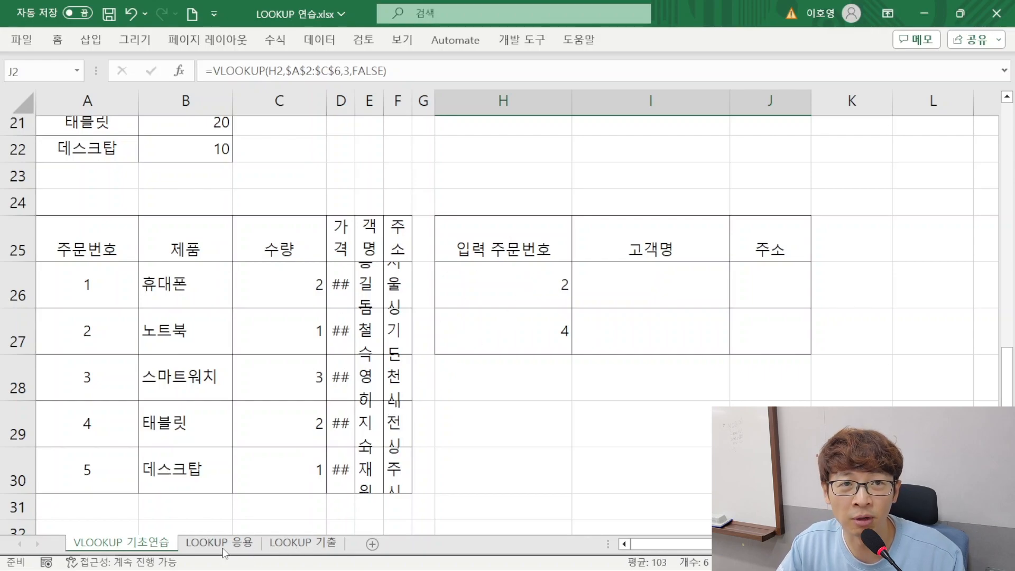
scroll(258, 525, up, 7)
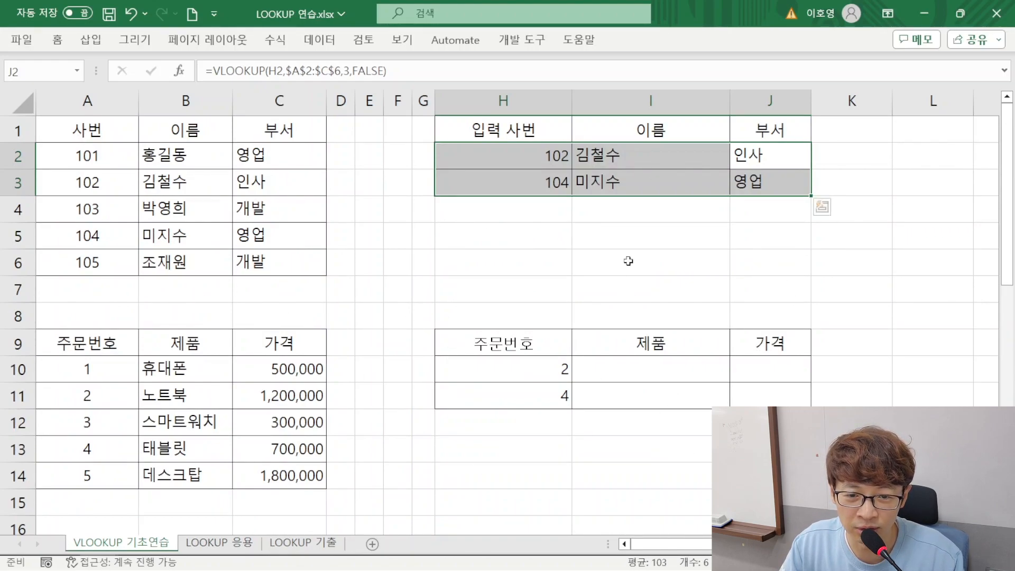
scroll(594, 383, down, 3)
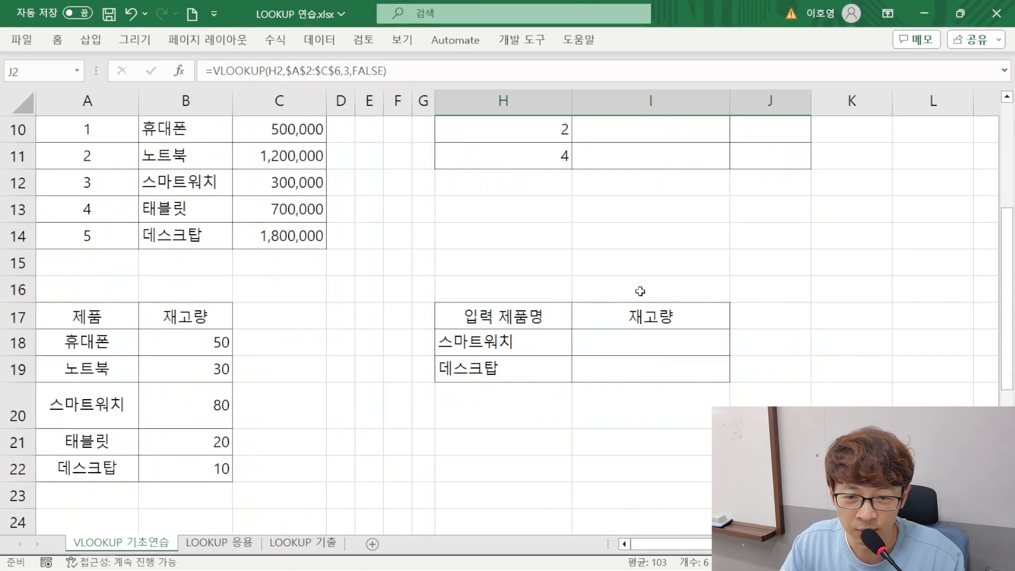
scroll(645, 292, down, 2)
scroll(598, 379, down, 2)
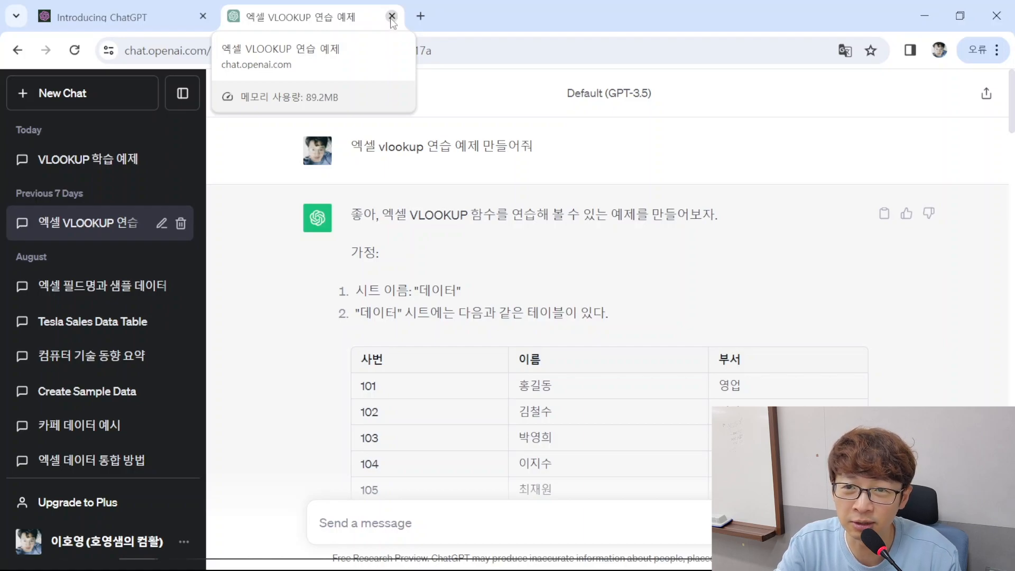
Close the ChatGPT VLOOKUP practice conversation, minimize the browser, and return to the LOOKUP 연습.xlsx workbook
click(392, 16)
click(912, 10)
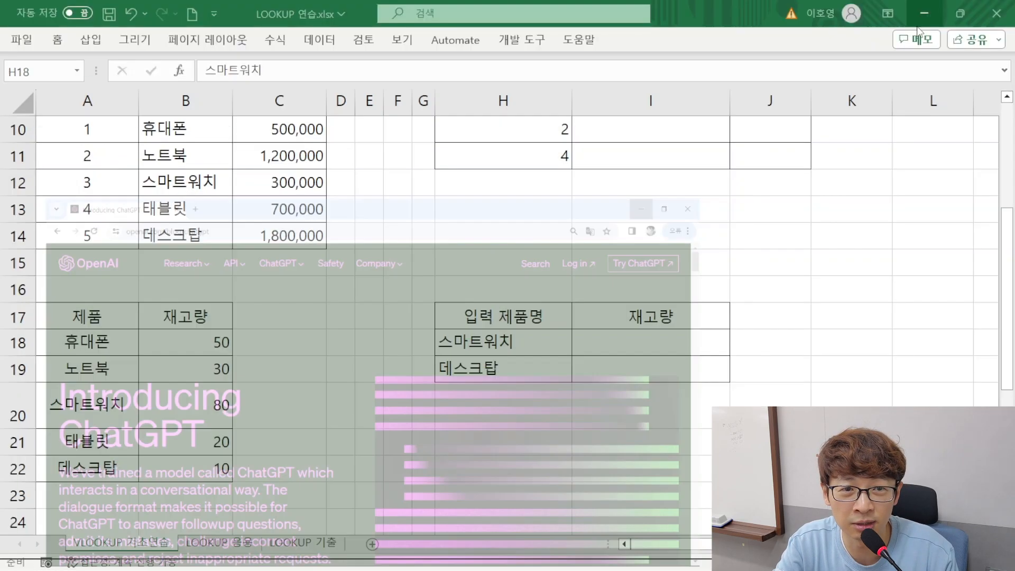
click(281, 355)
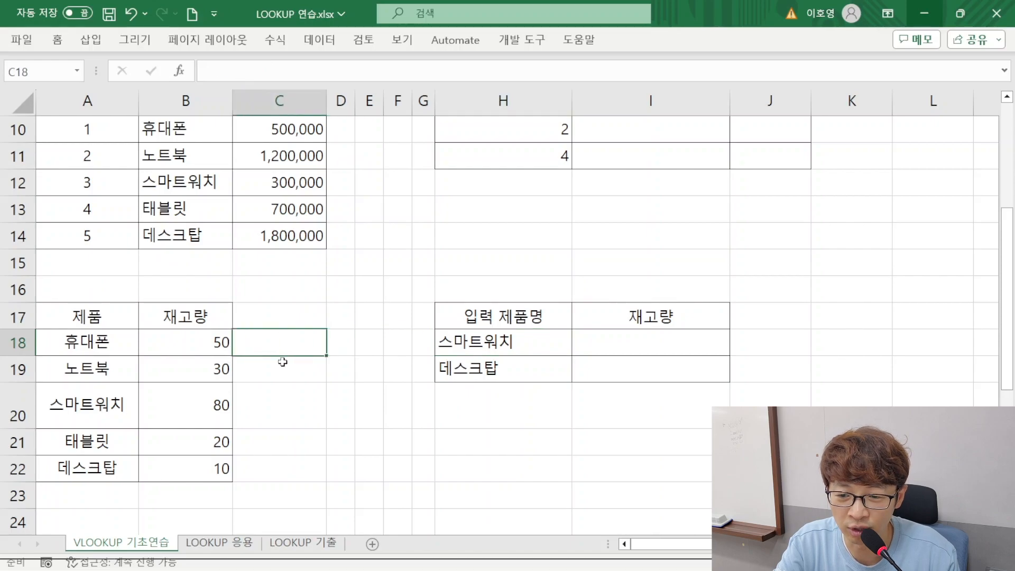
Insert a blank worksheet after the VLOOKUP 기초연습 sheet in LOOKUP 연습.xlsx
click(372, 543)
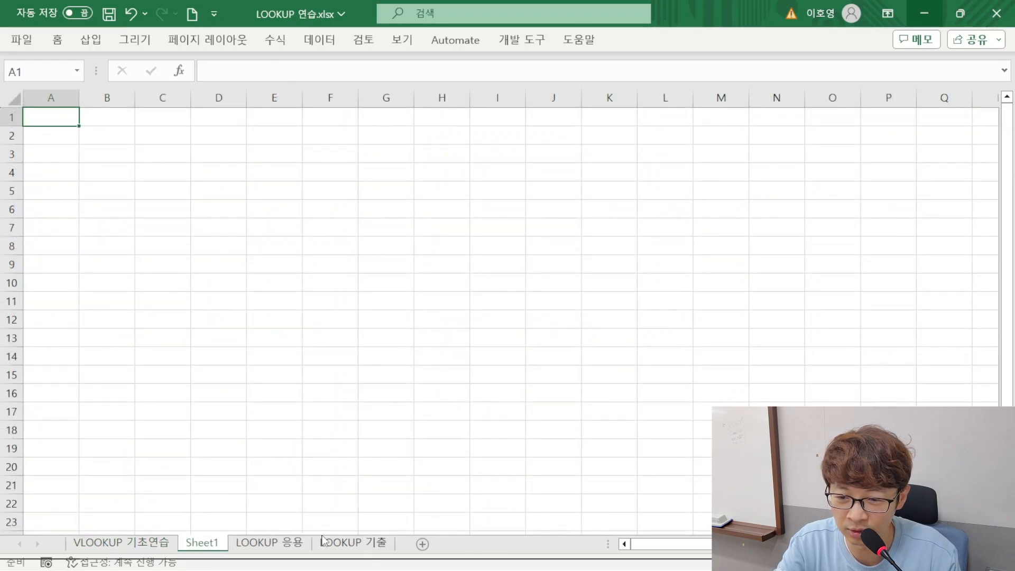
right_click(204, 547)
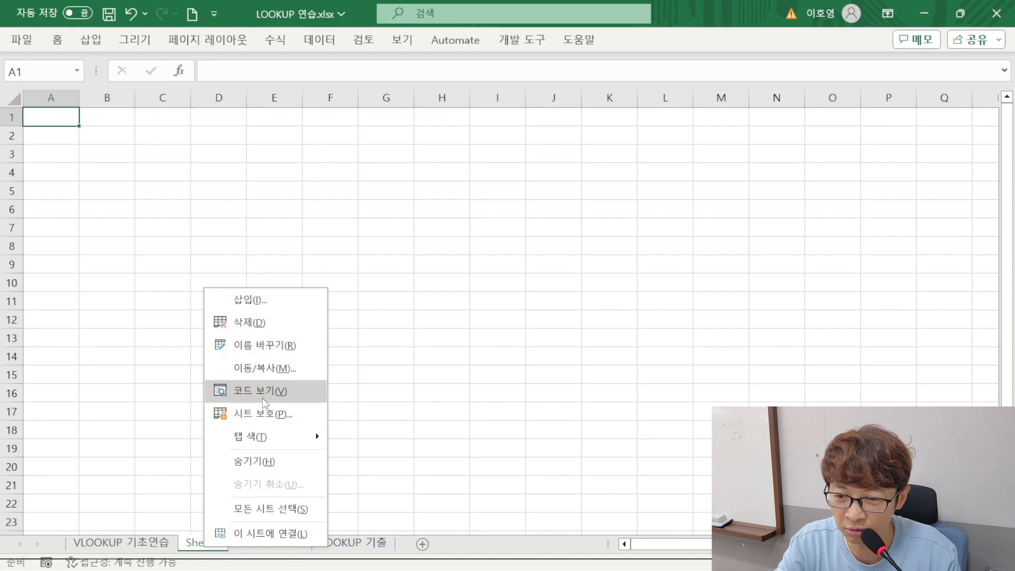
click(432, 371)
Switch to 강의녹화03.xlsx and enter KOTRA in A1 of a new worksheet after lookup함수
click(924, 14)
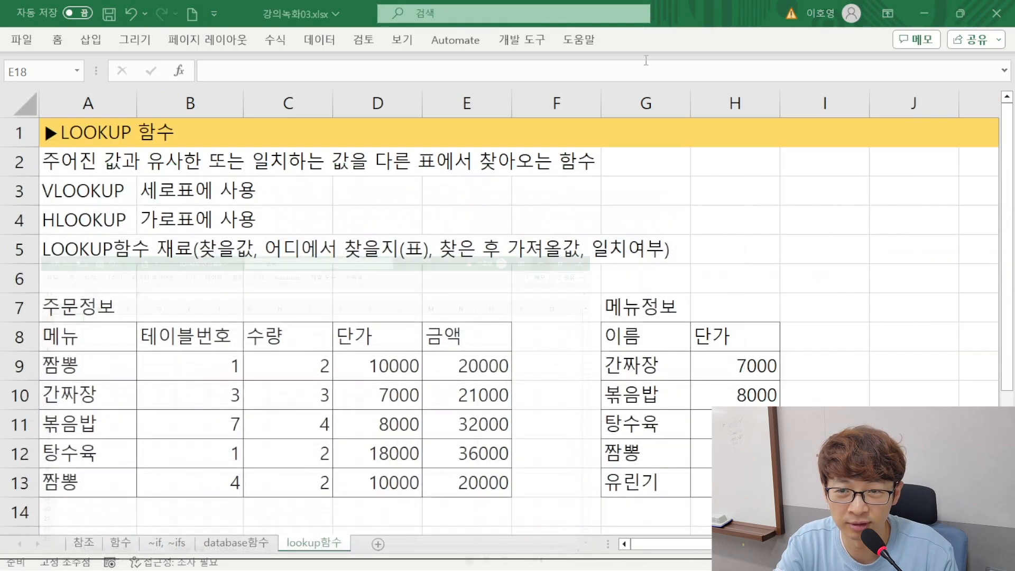
click(378, 544)
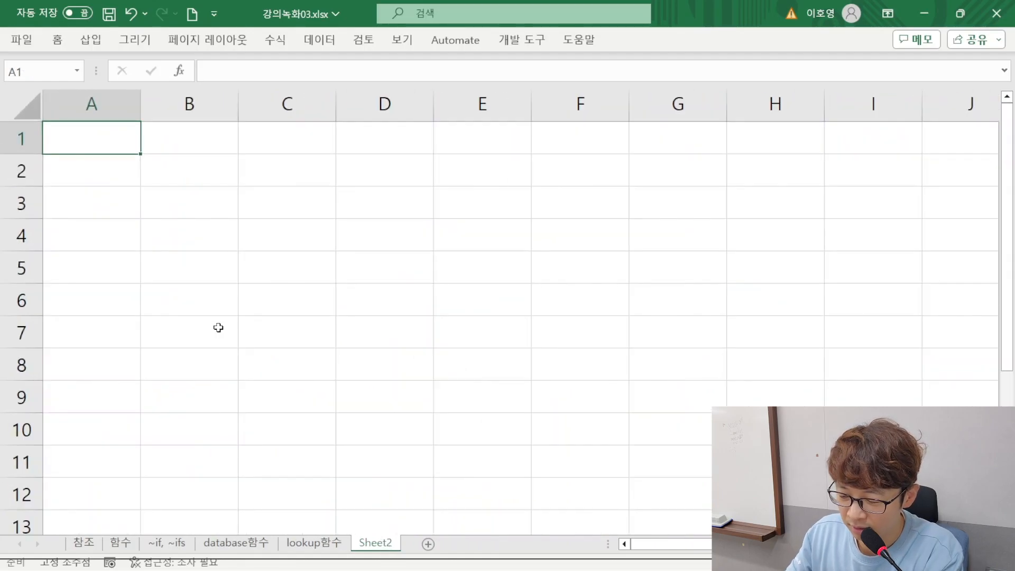
text(ㅏㅐ)
key(BackSpace)
key(BackSpace)
key(Hangul)
text(KOTRA)
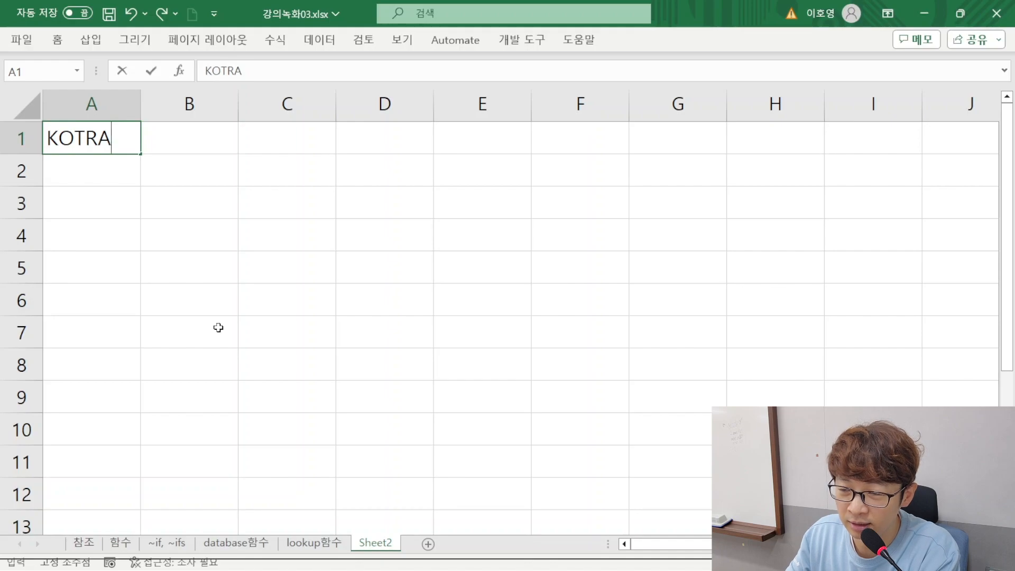
key(Return)
Enter FTA 무역실무반 in A2 of the new worksheet
text(ㄽㅁ)
key(BackSpace)
key(BackSpace)
key(Hangul)
text(FTA 무)
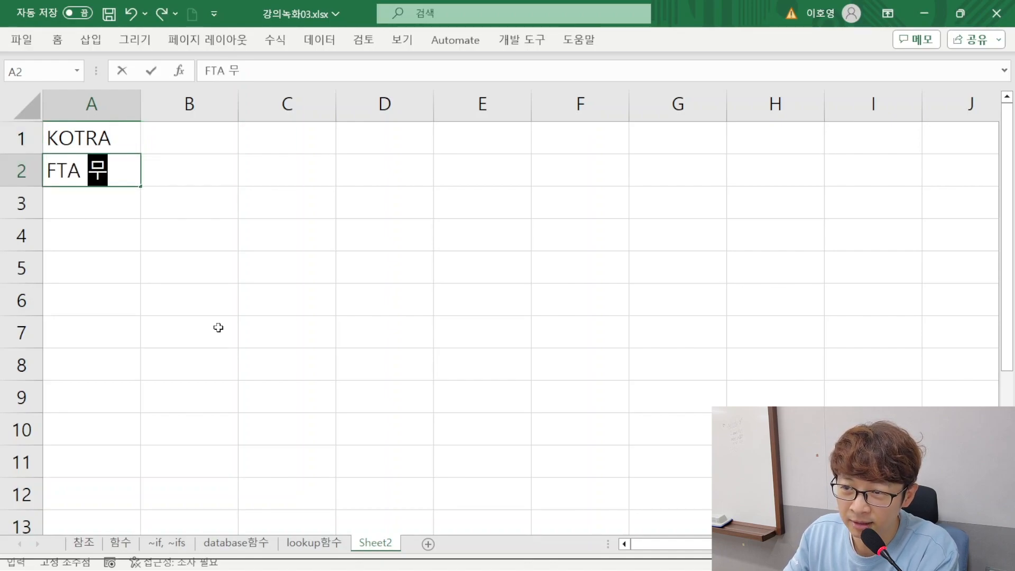
text(역실무반)
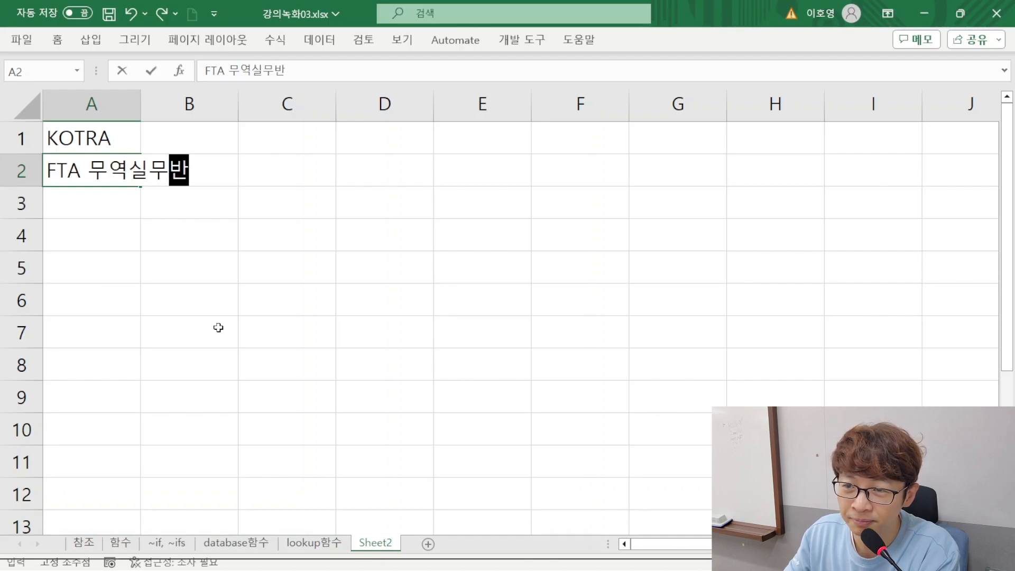
key(Return)
drag(74, 180, 221, 175)
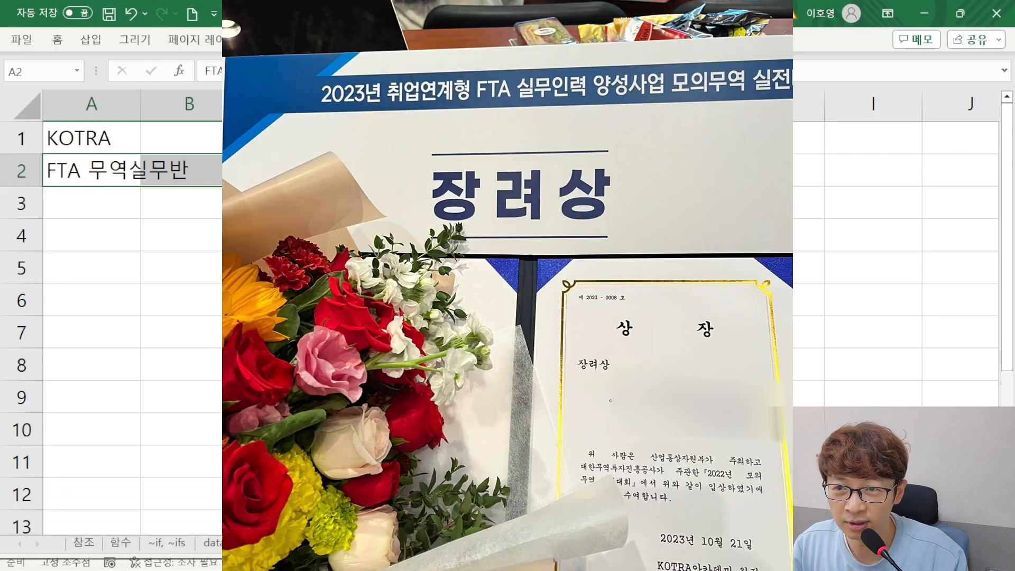
click(384, 235)
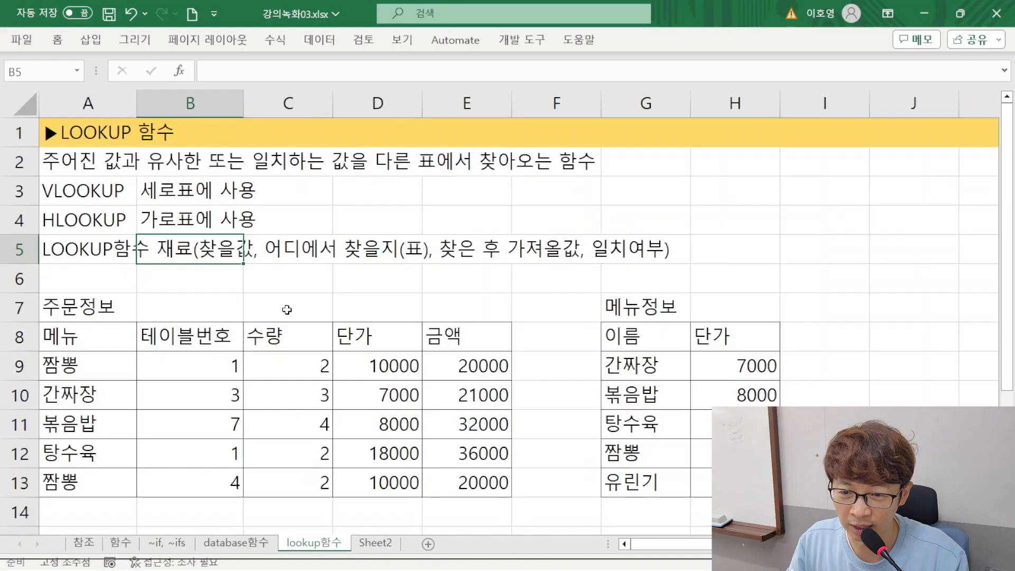
Remove the 이름 and 성적 practice tables in rows 16 to 21 of the lookup함수 sheet
scroll(224, 479, down, 1)
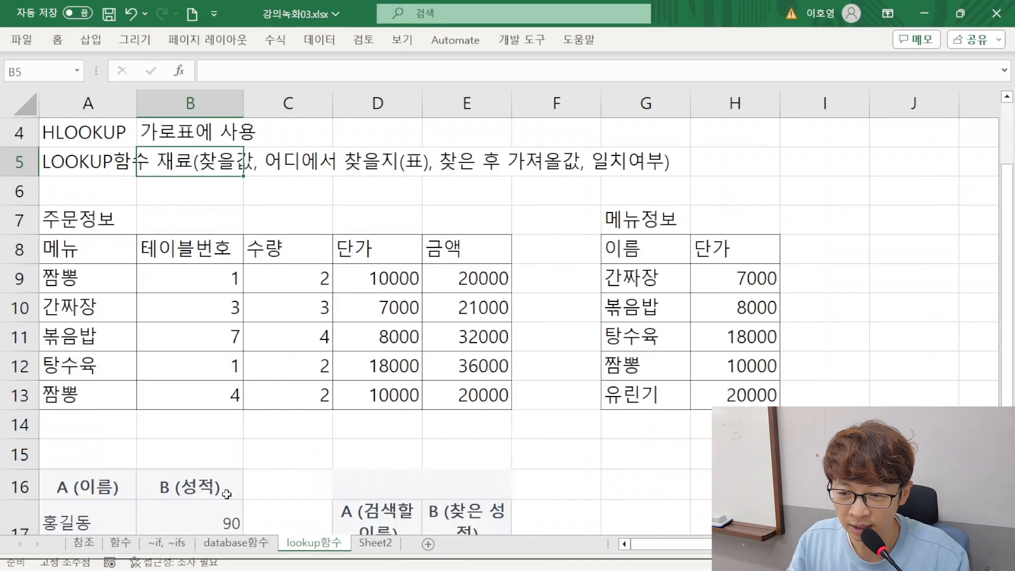
scroll(226, 477, down, 4)
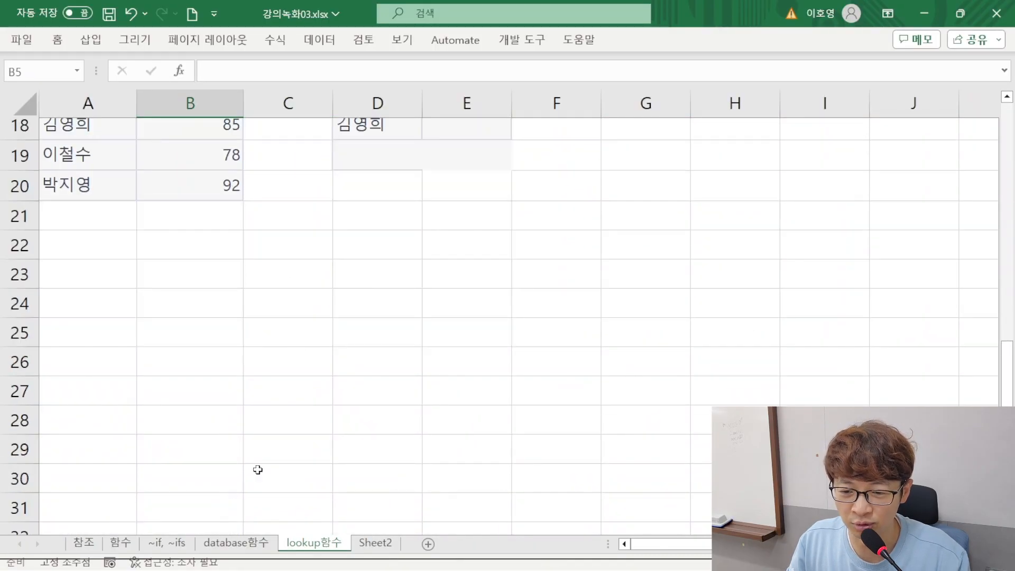
click(279, 356)
scroll(282, 358, up, 6)
scroll(182, 413, down, 3)
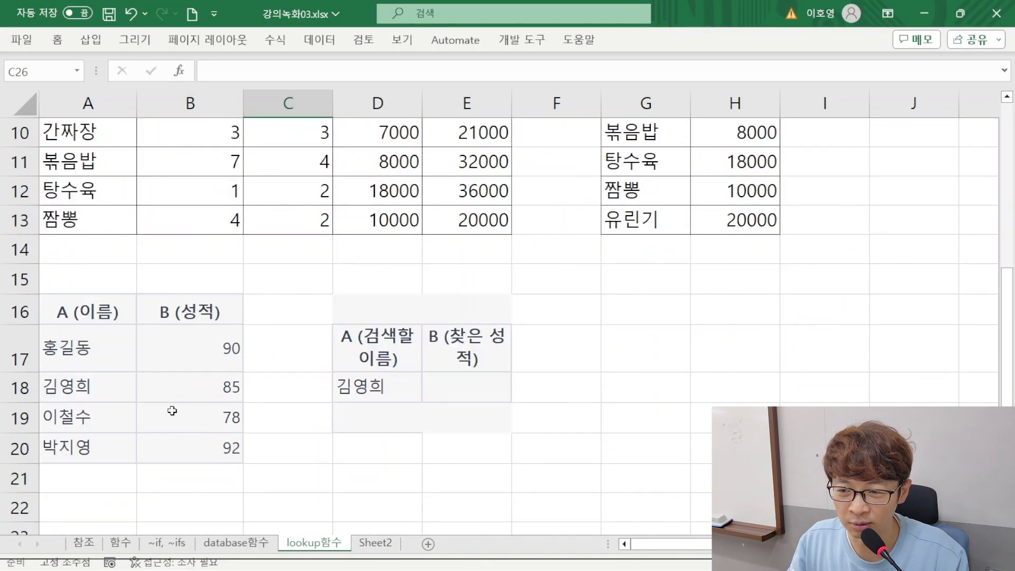
drag(20, 311, 33, 475)
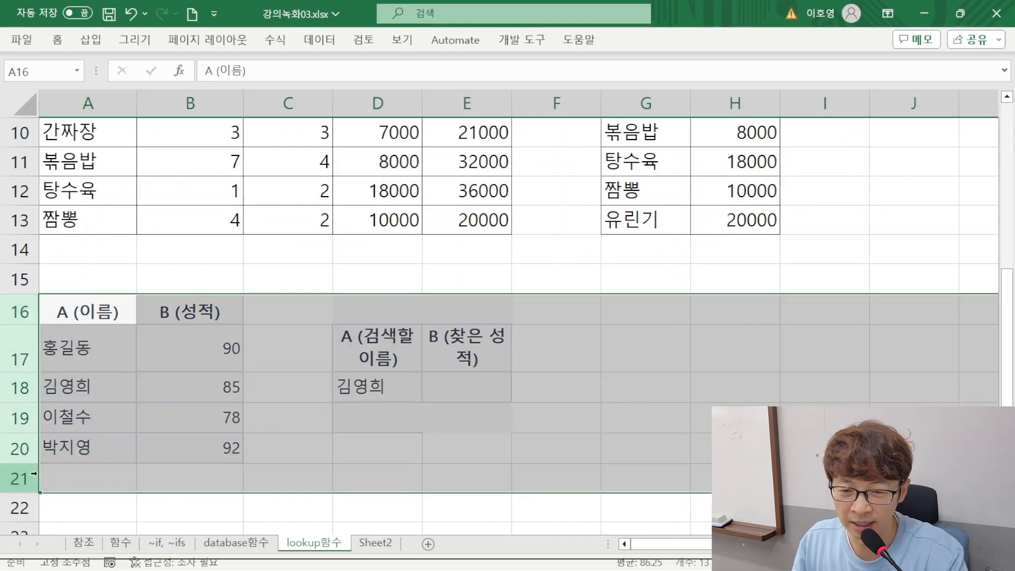
key(Delete)
click(320, 299)
scroll(365, 320, up, 3)
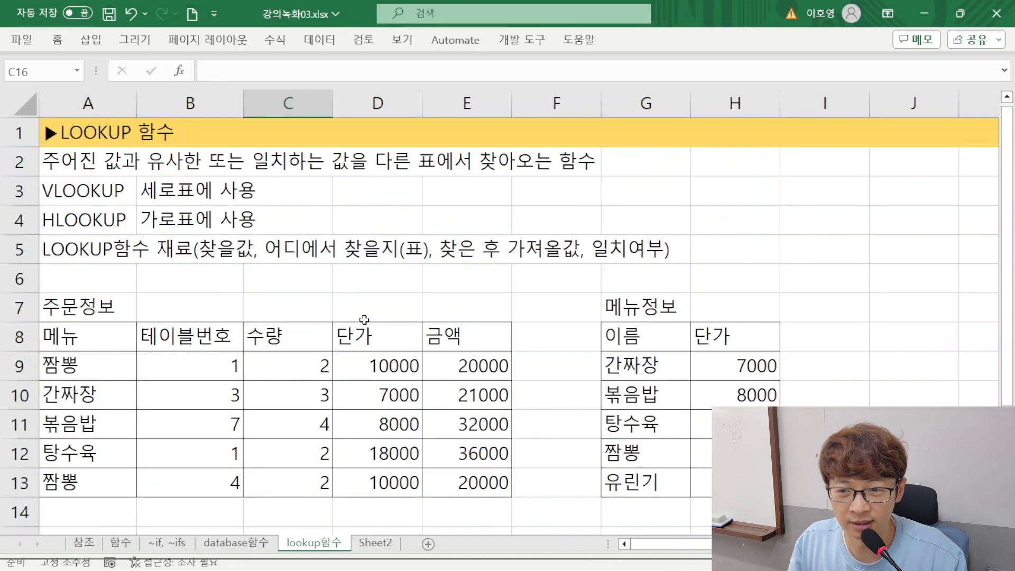
click(296, 394)
click(304, 285)
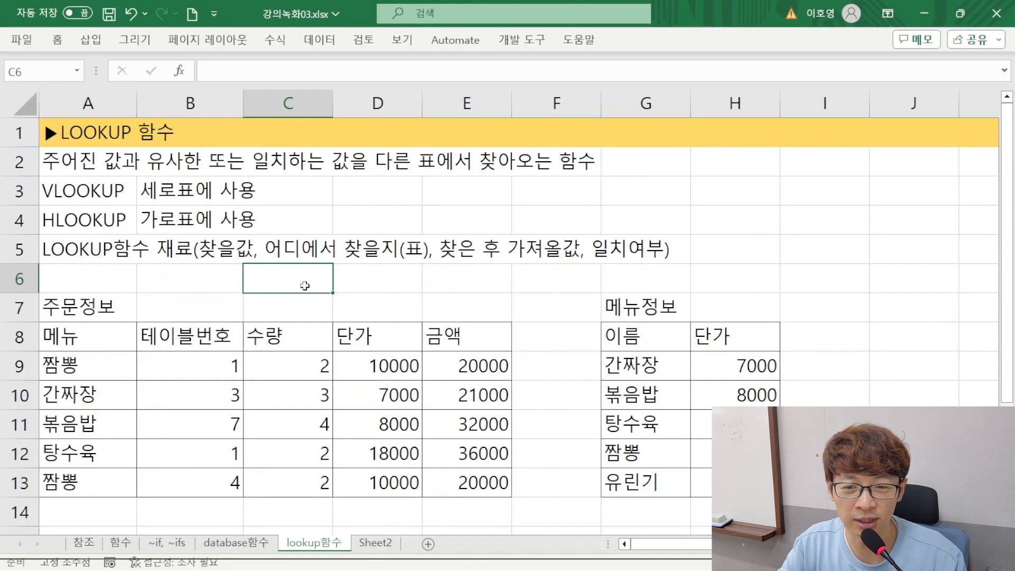